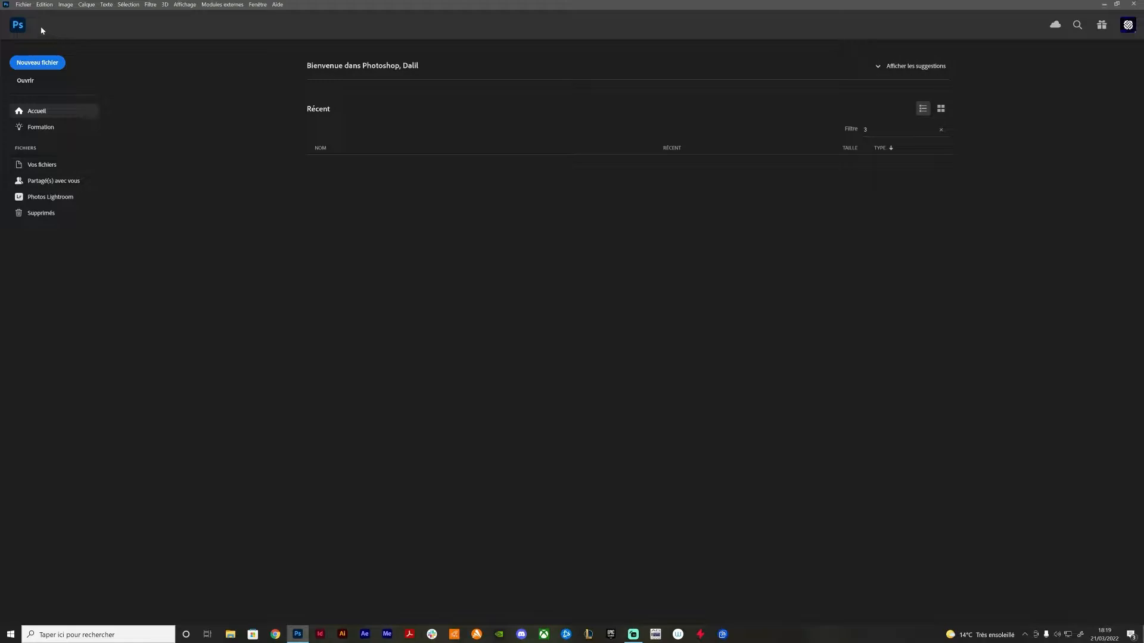
# Create a landscape 1920 × 1080 px document at 300 ppi in RGB 8-bit with a white background
pyautogui.click(25, 7)
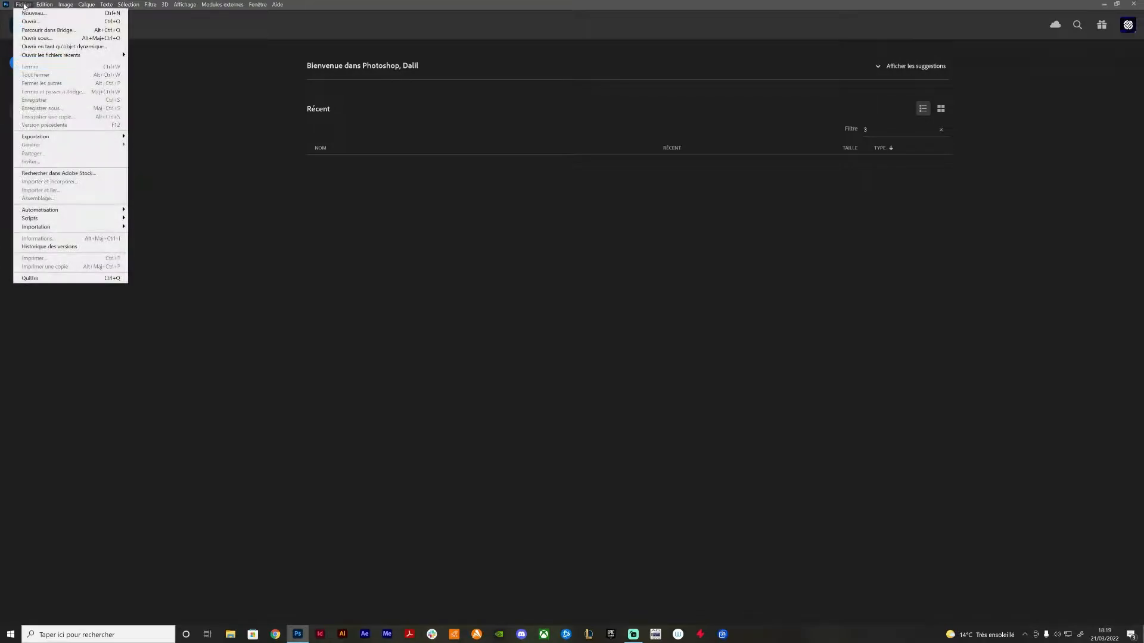
pyautogui.click(35, 15)
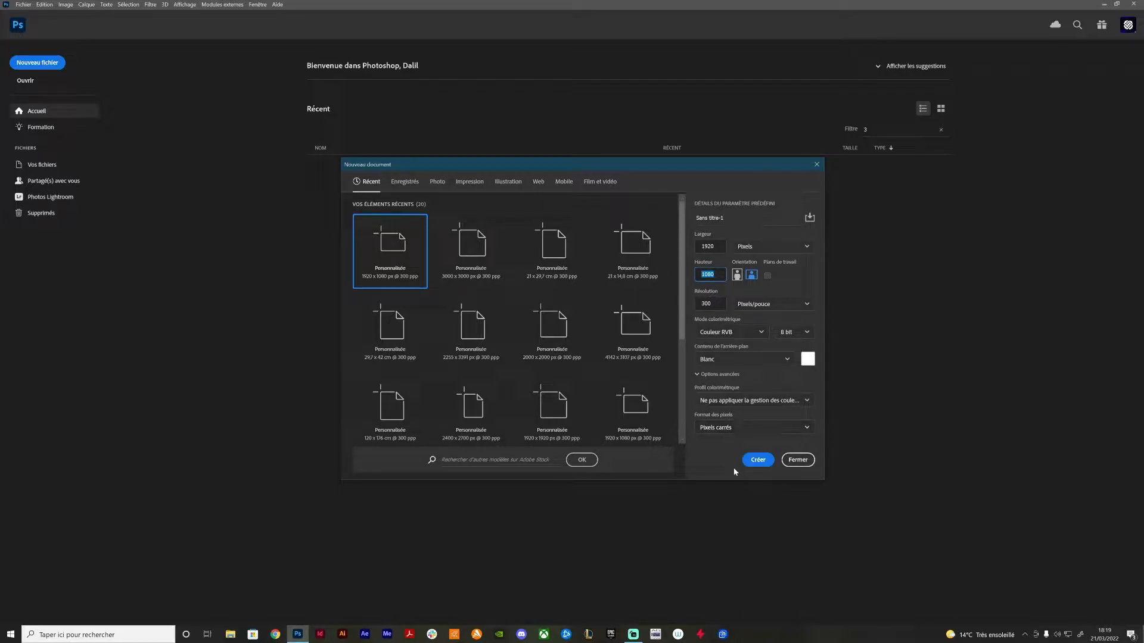
pyautogui.click(756, 461)
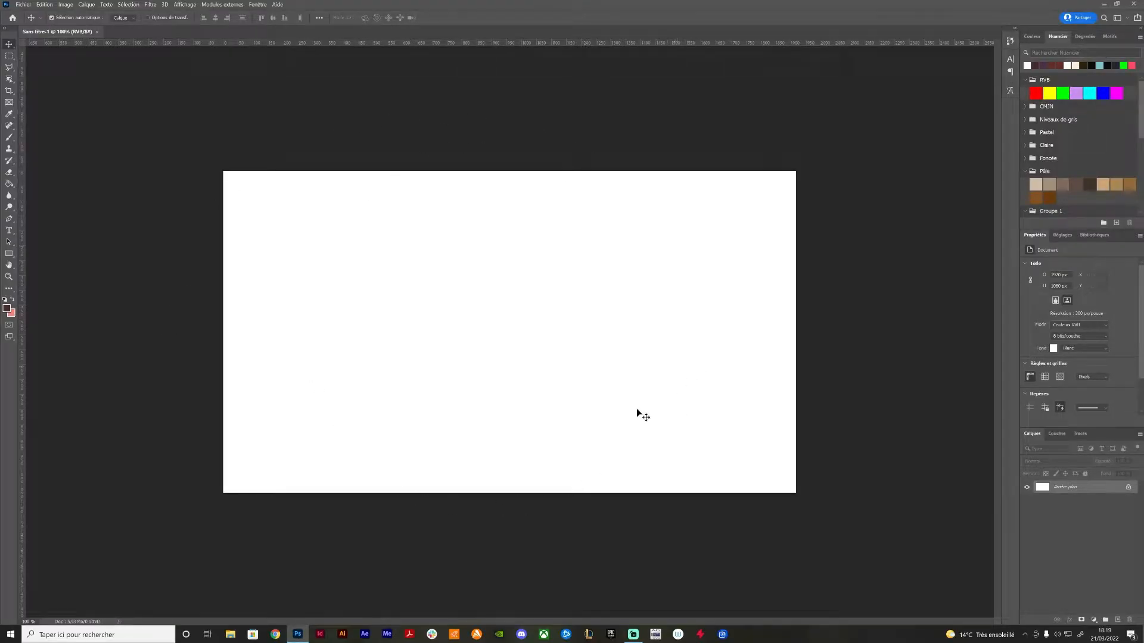
# Show the Montage (timeline) and create a video timeline for the document
pyautogui.click(256, 5)
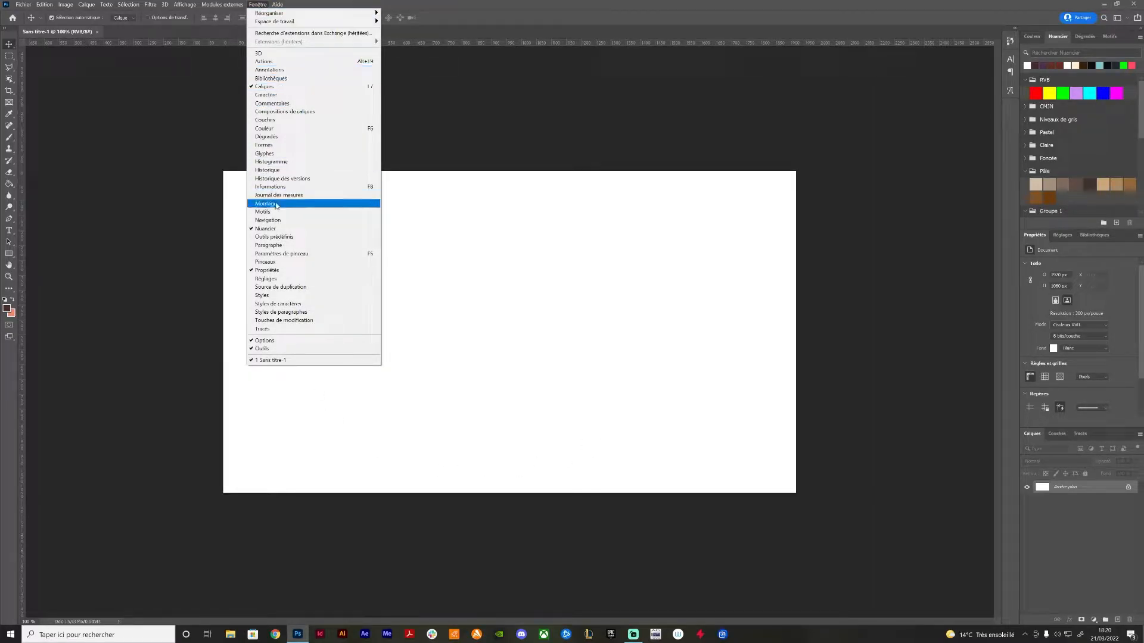
pyautogui.click(276, 205)
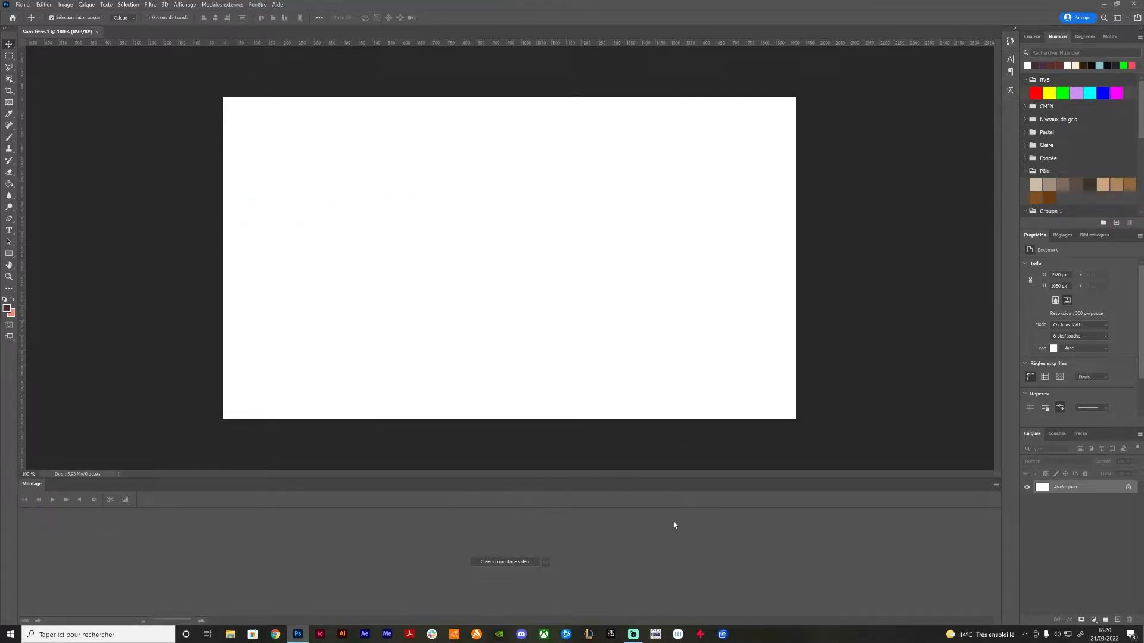
pyautogui.click(499, 562)
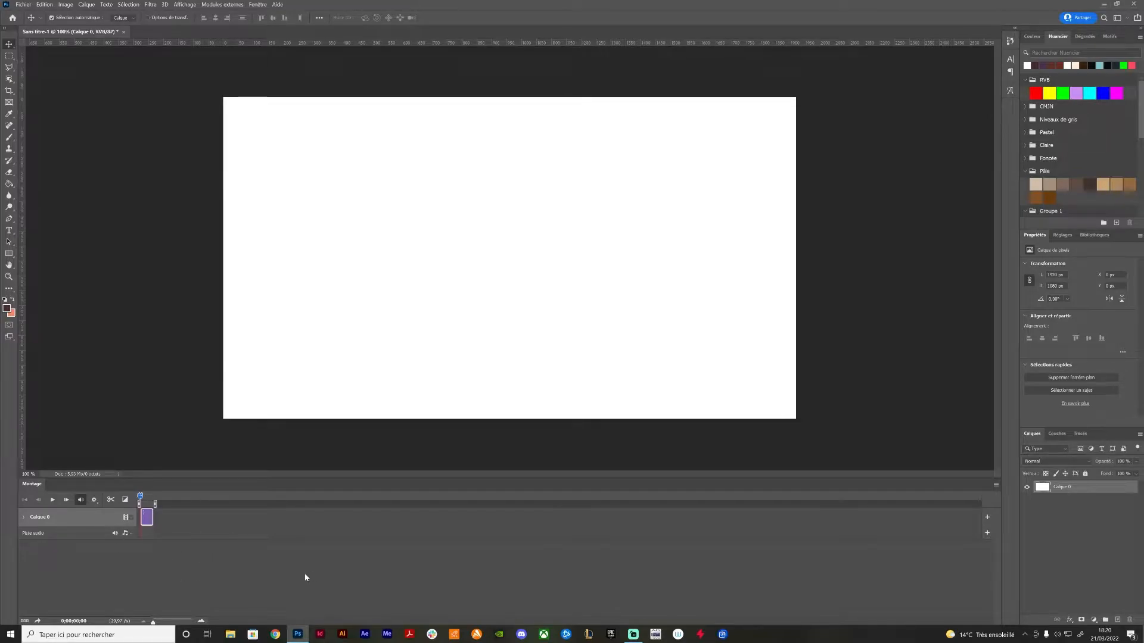
# Set the timeline frame rate to a custom 11 frames per second and enlarge the timeline scale
pyautogui.click(996, 485)
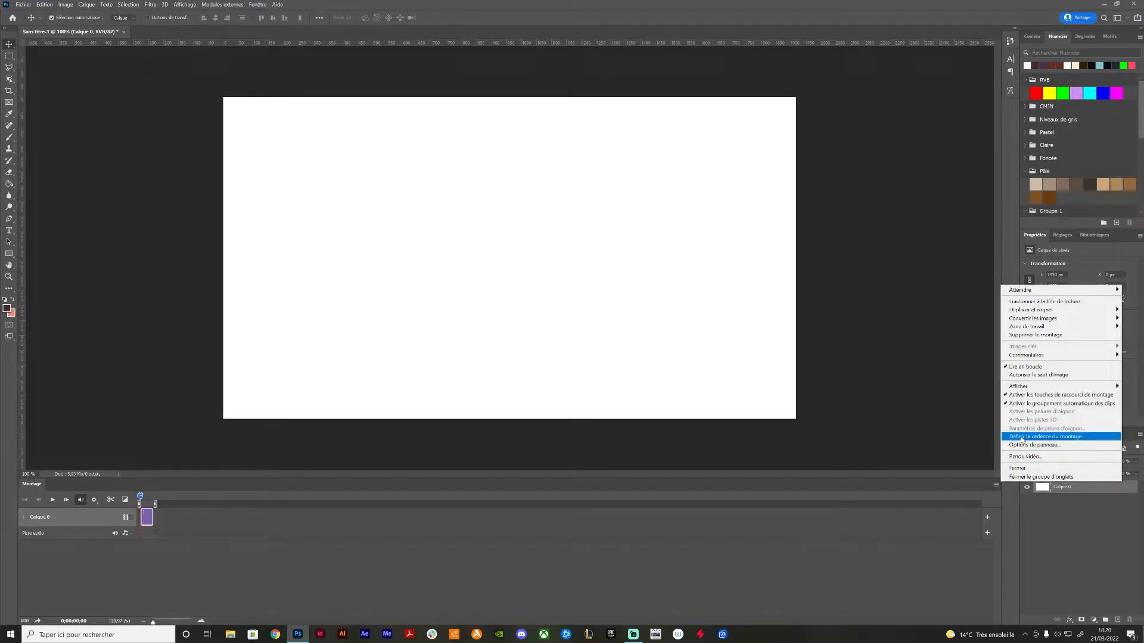
pyautogui.click(1022, 438)
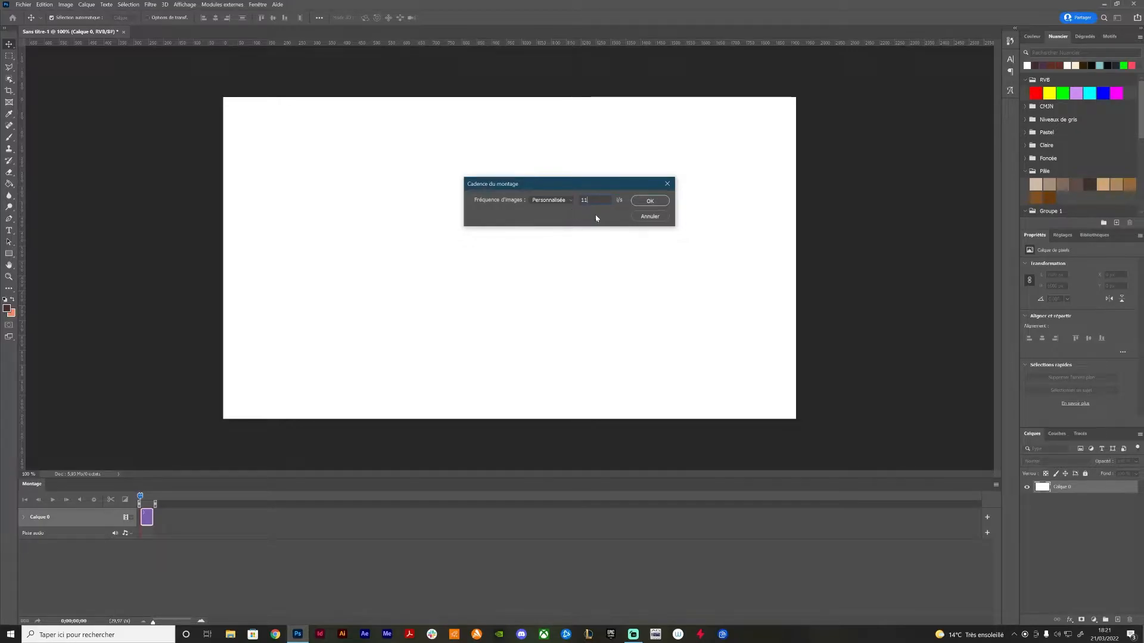
pyautogui.click(641, 205)
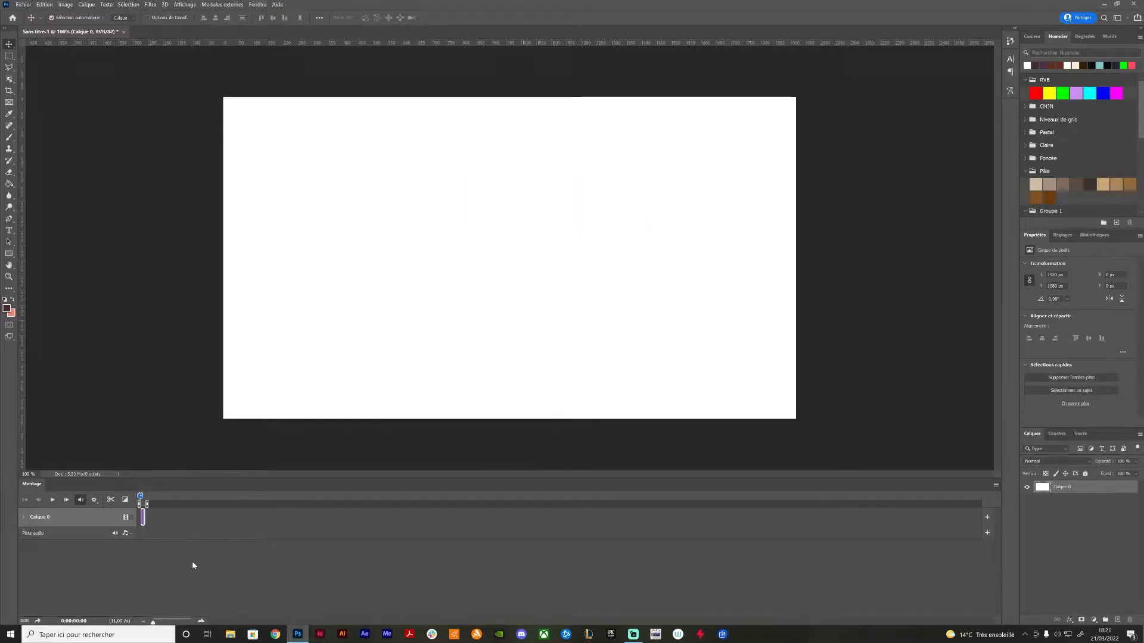
pyautogui.moveTo(154, 624); pyautogui.dragTo(171, 624)
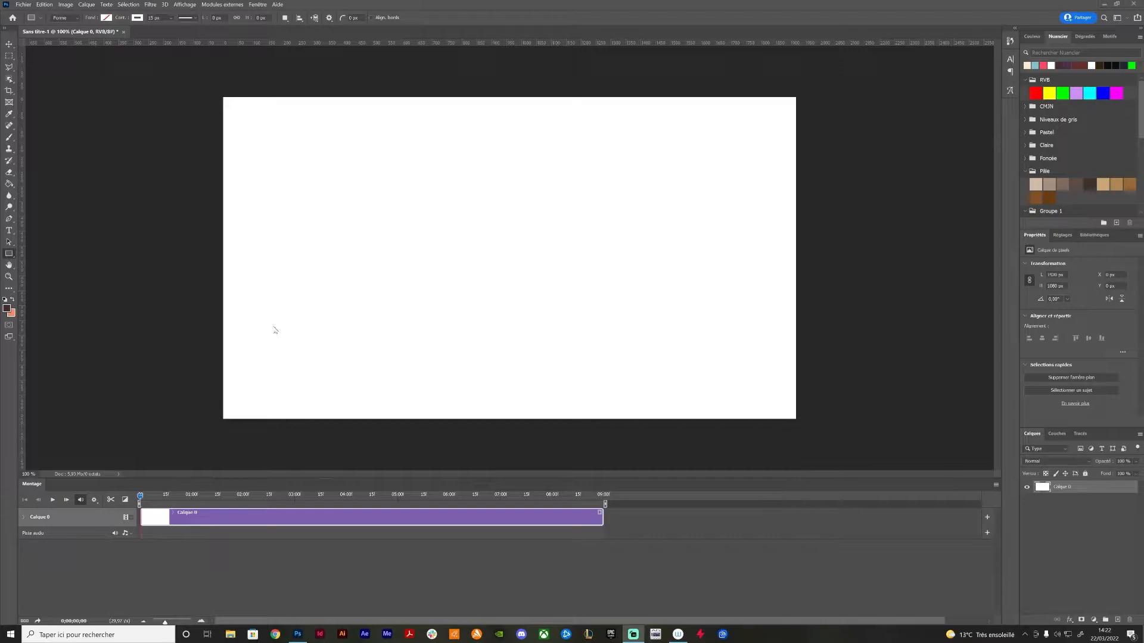
# Draw a rectangle of about 2076 × 1213 px that extends past the whole canvas, and fill it with the light cream swatch
pyautogui.click(9, 254)
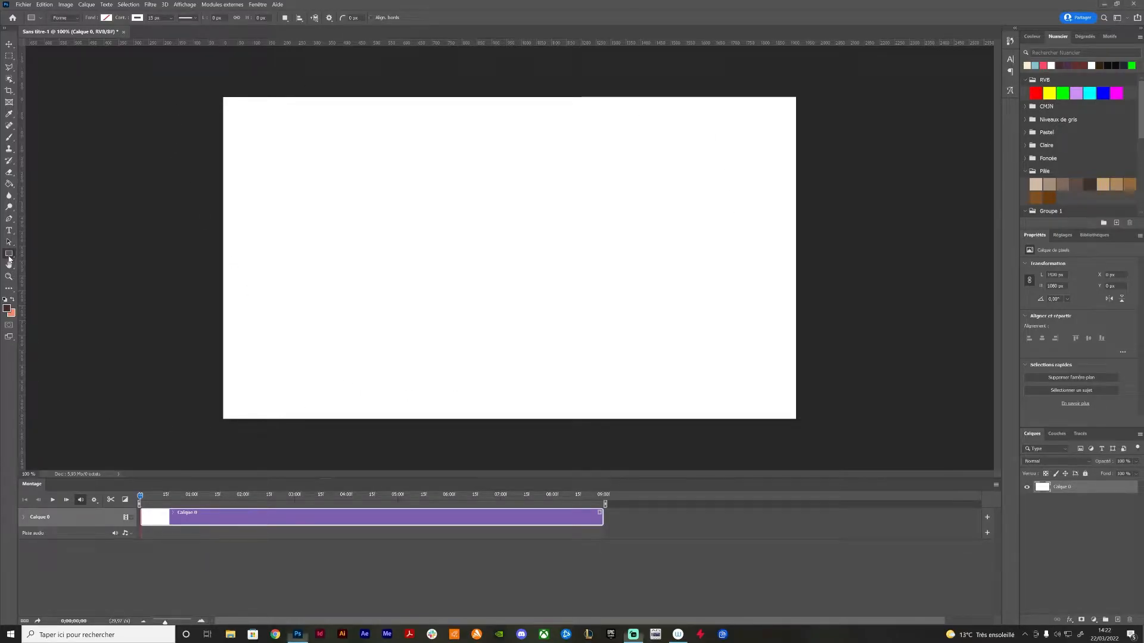
pyautogui.moveTo(199, 78); pyautogui.dragTo(819, 440)
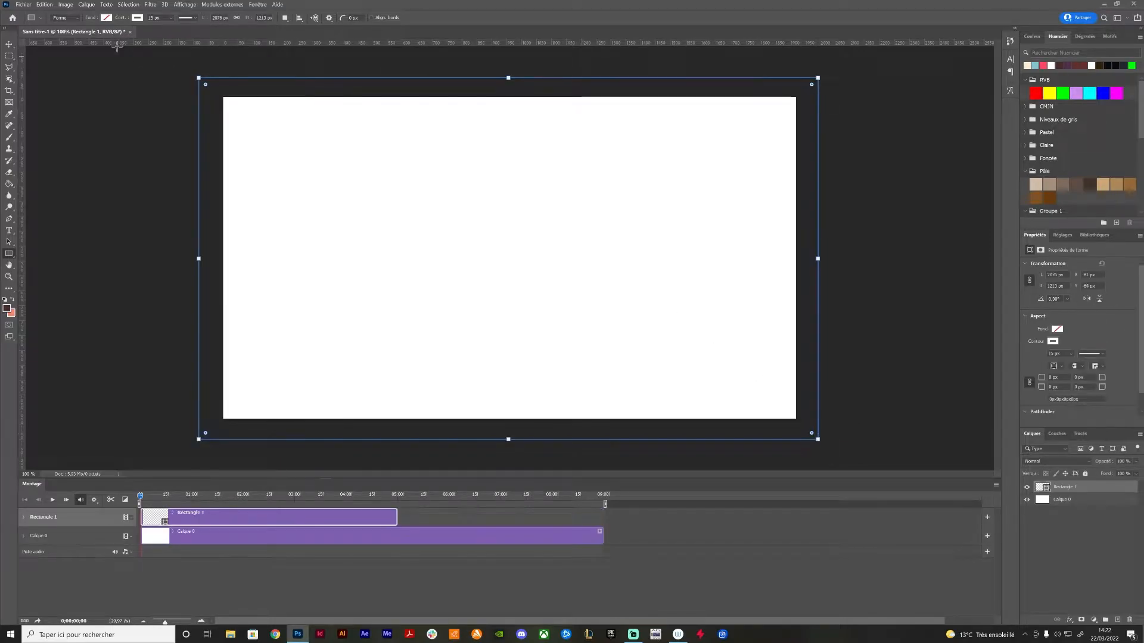
pyautogui.click(106, 17)
pyautogui.click(66, 65)
pyautogui.click(58, 65)
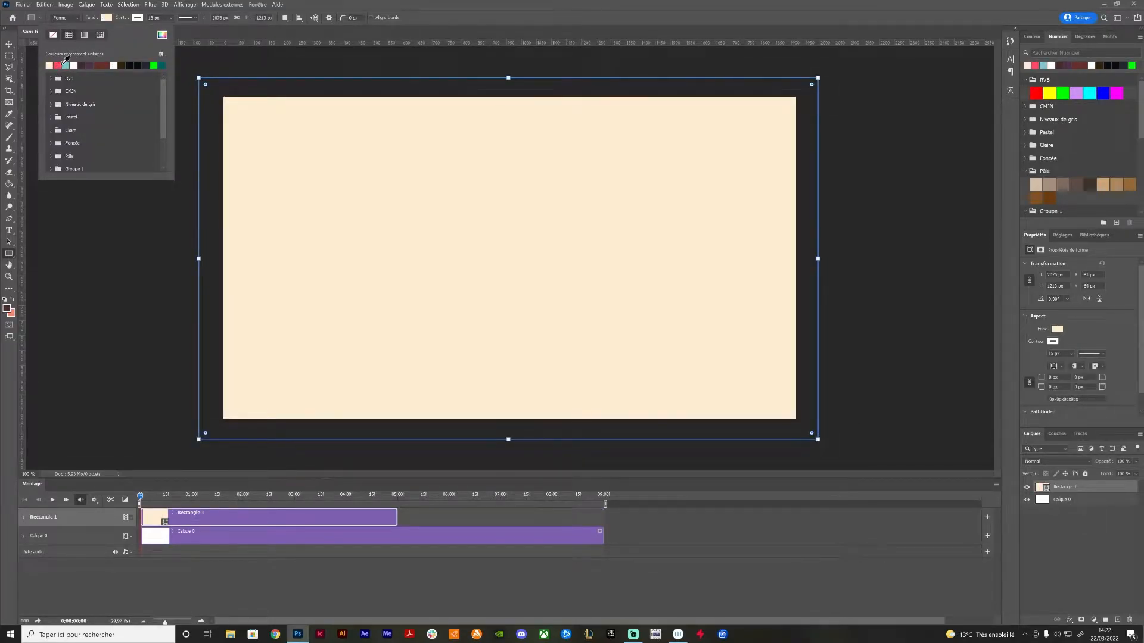
pyautogui.click(65, 64)
pyautogui.click(58, 64)
pyautogui.click(347, 2)
# Extend the cream rectangle's clip on the timeline to 09:00, matching the end of the white background clip
pyautogui.click(9, 44)
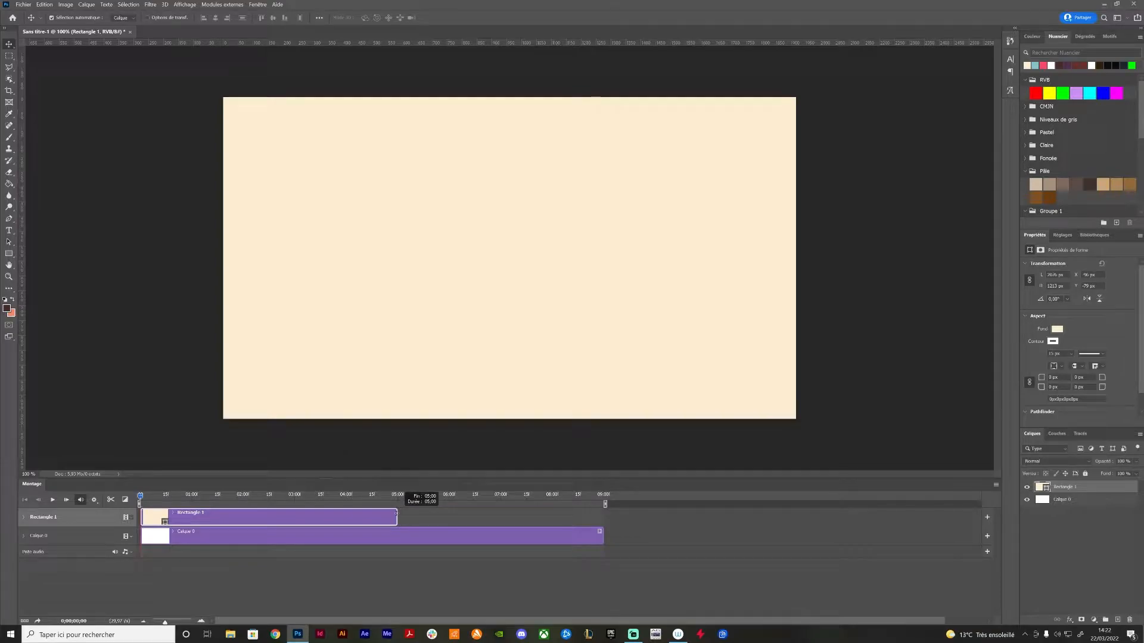
pyautogui.moveTo(396, 514); pyautogui.dragTo(400, 513)
pyautogui.moveTo(459, 513); pyautogui.dragTo(601, 514)
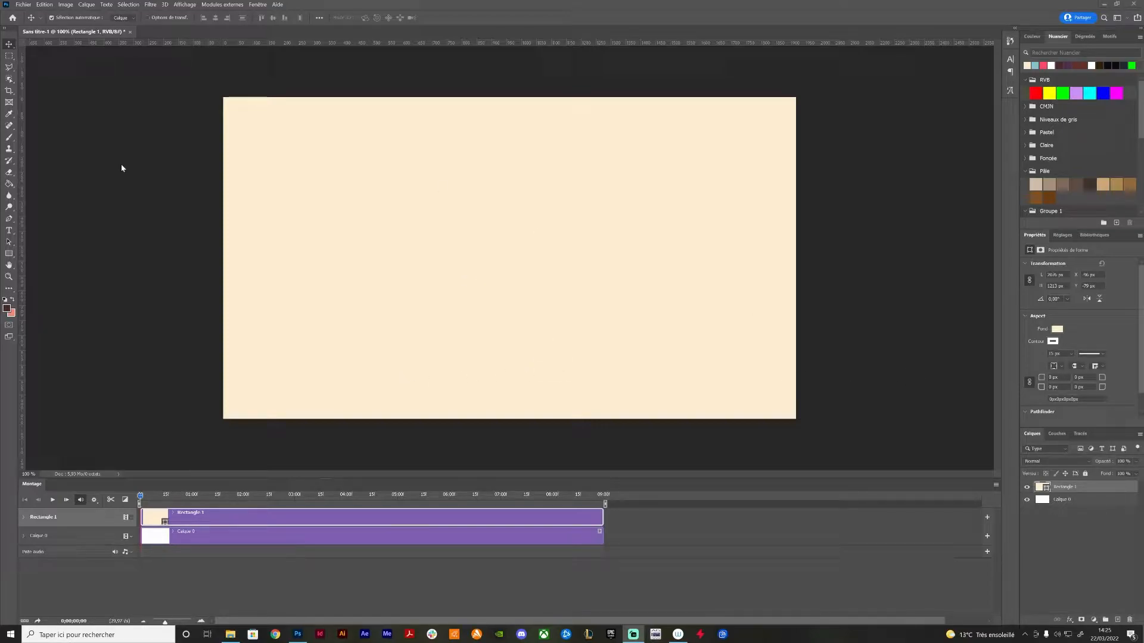
# Add a new blank video layer above the cream rectangle layer
pyautogui.click(87, 4)
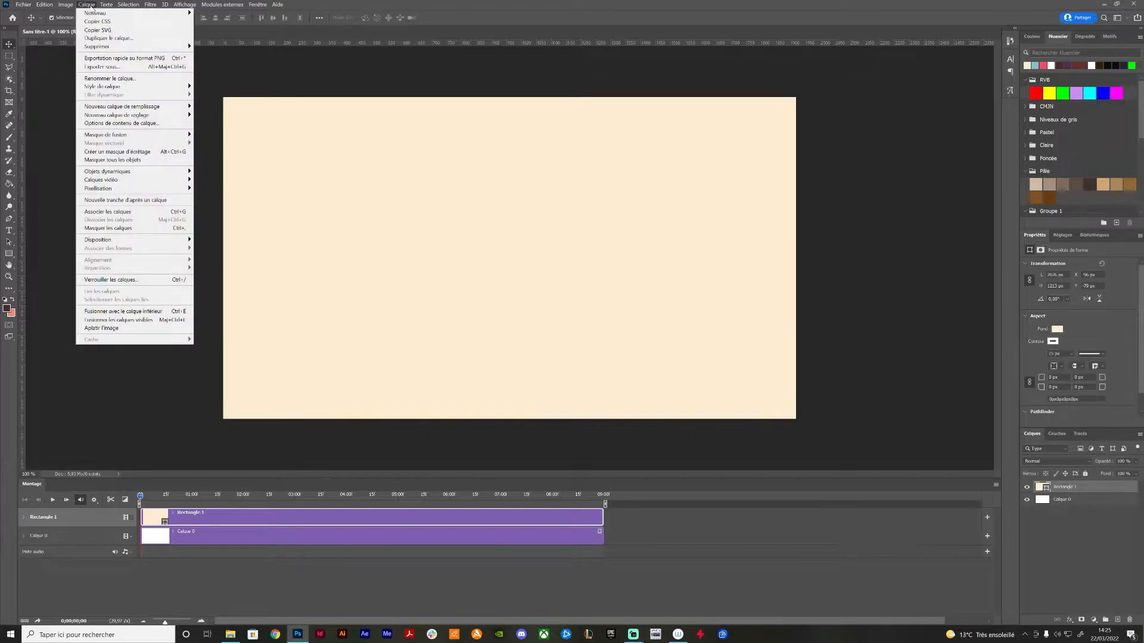
pyautogui.moveTo(111, 182)
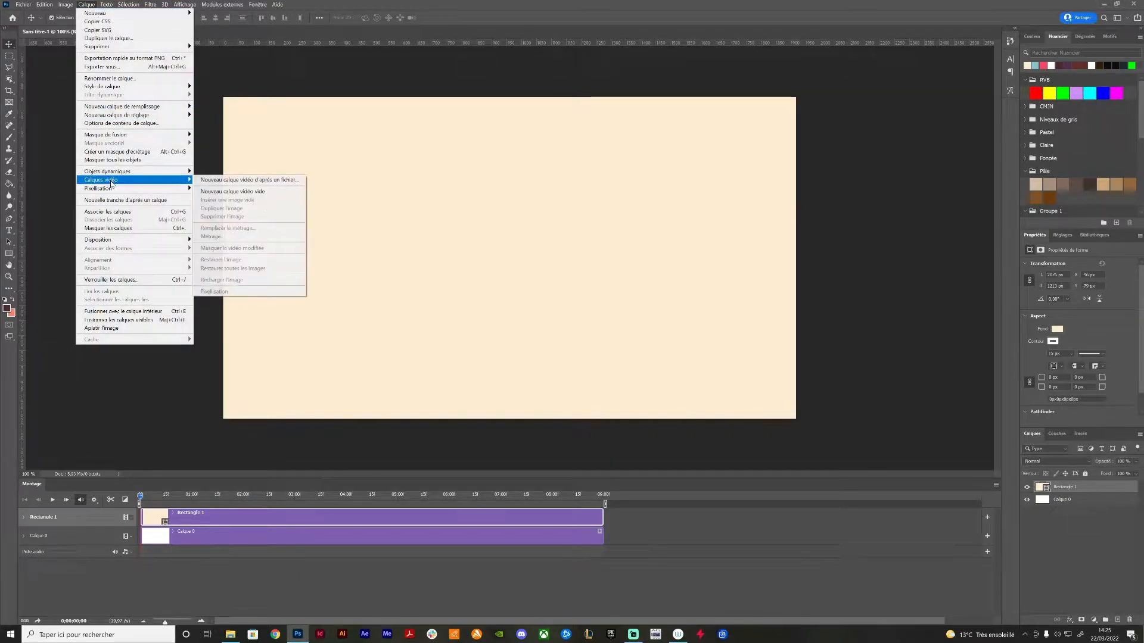
pyautogui.click(226, 191)
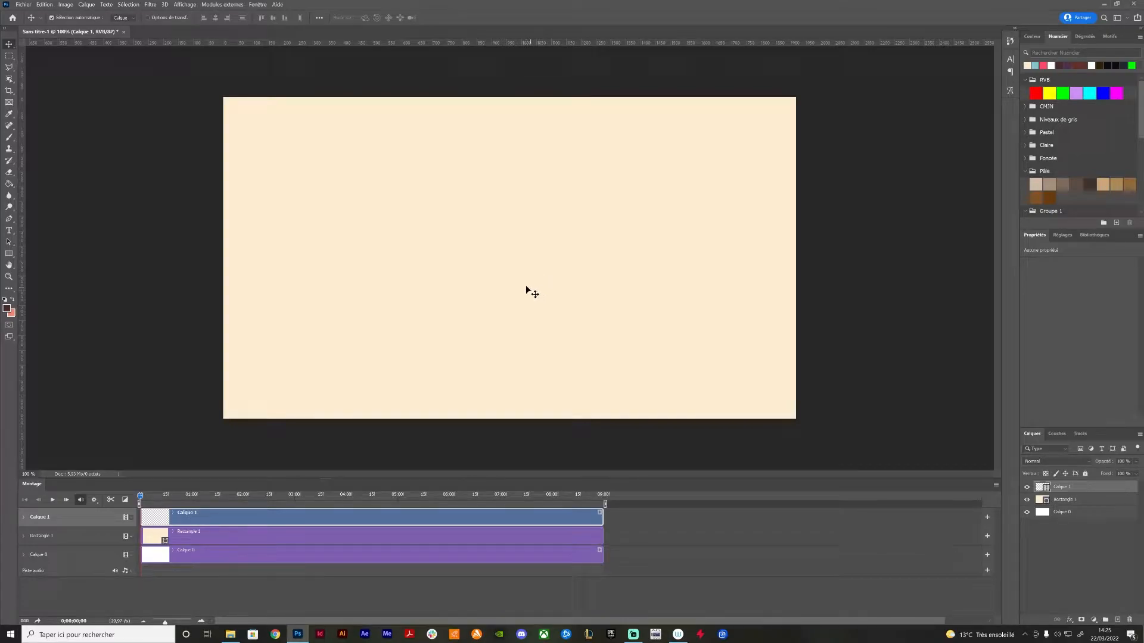
# Paint a dark brown test brush stroke on each of the first two frames of the blank video layer
pyautogui.click(9, 139)
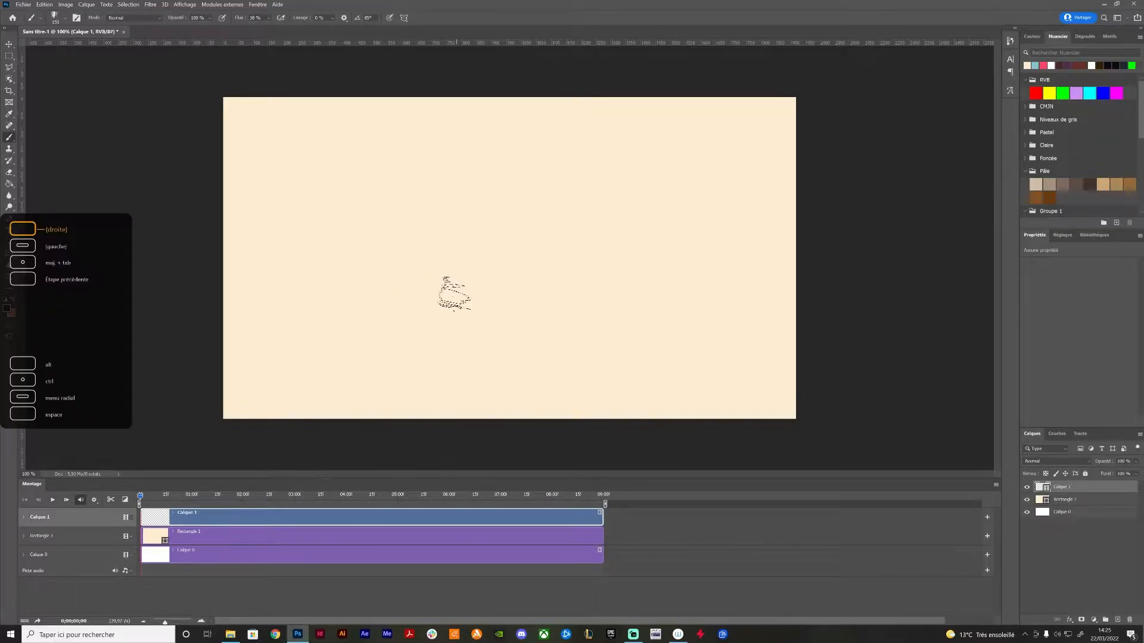
pyautogui.moveTo(448, 279)
pyautogui.mouseDown()
pyautogui.moveTo(546, 242)
pyautogui.moveTo(542, 259)
pyautogui.moveTo(425, 272)
pyautogui.mouseUp()
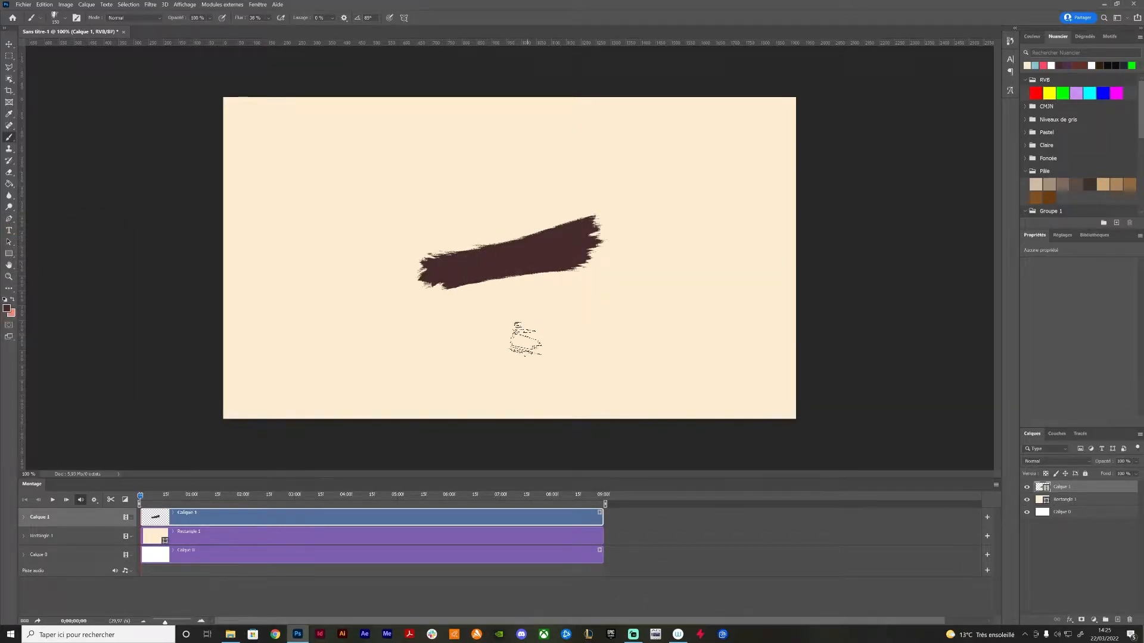
pyautogui.press('Right')
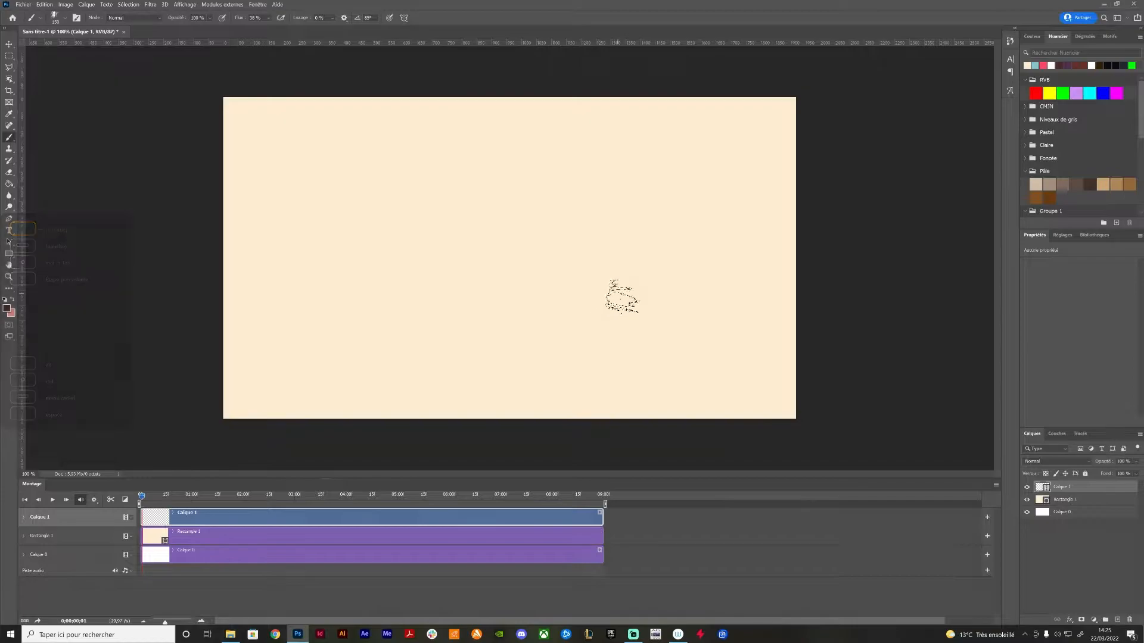
pyautogui.press('Left')
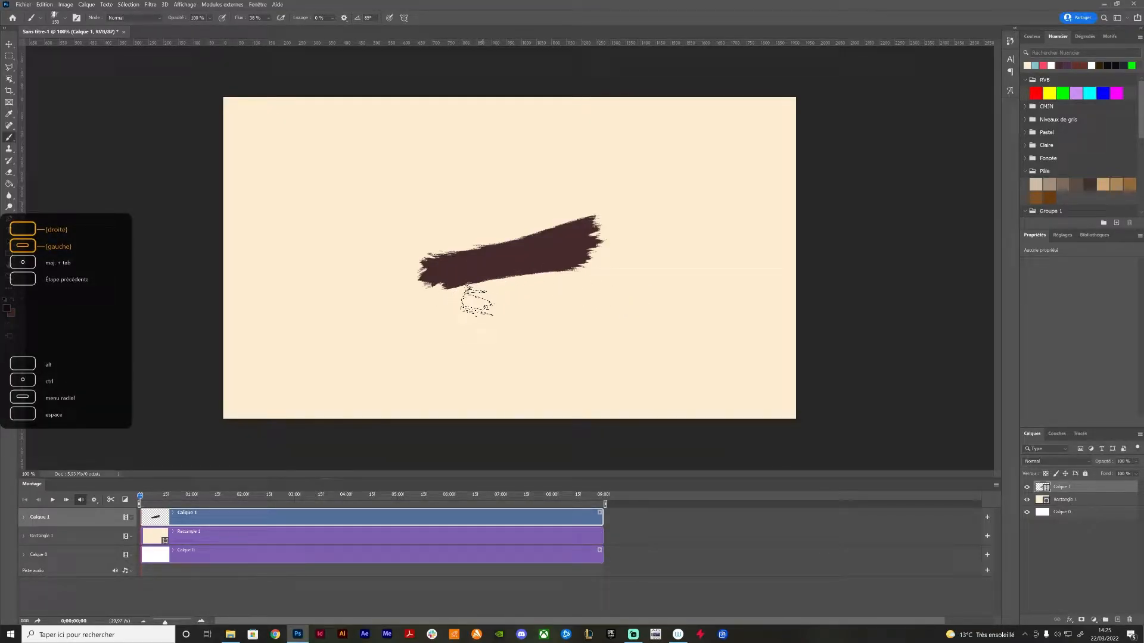
pyautogui.press('Right')
pyautogui.moveTo(503, 256)
pyautogui.mouseDown()
pyautogui.moveTo(455, 257)
pyautogui.moveTo(494, 248)
pyautogui.moveTo(458, 269)
pyautogui.moveTo(520, 254)
pyautogui.moveTo(446, 262)
pyautogui.moveTo(467, 282)
pyautogui.moveTo(581, 232)
pyautogui.moveTo(494, 255)
pyautogui.moveTo(482, 273)
pyautogui.moveTo(539, 253)
pyautogui.mouseUp()
# Step through the following frames, play the test strokes back from the start, and delete the test video layer
pyautogui.press('Right')
pyautogui.press('Right')
pyautogui.press('Right')
pyautogui.moveTo(148, 497); pyautogui.dragTo(141, 499)
pyautogui.press('space')
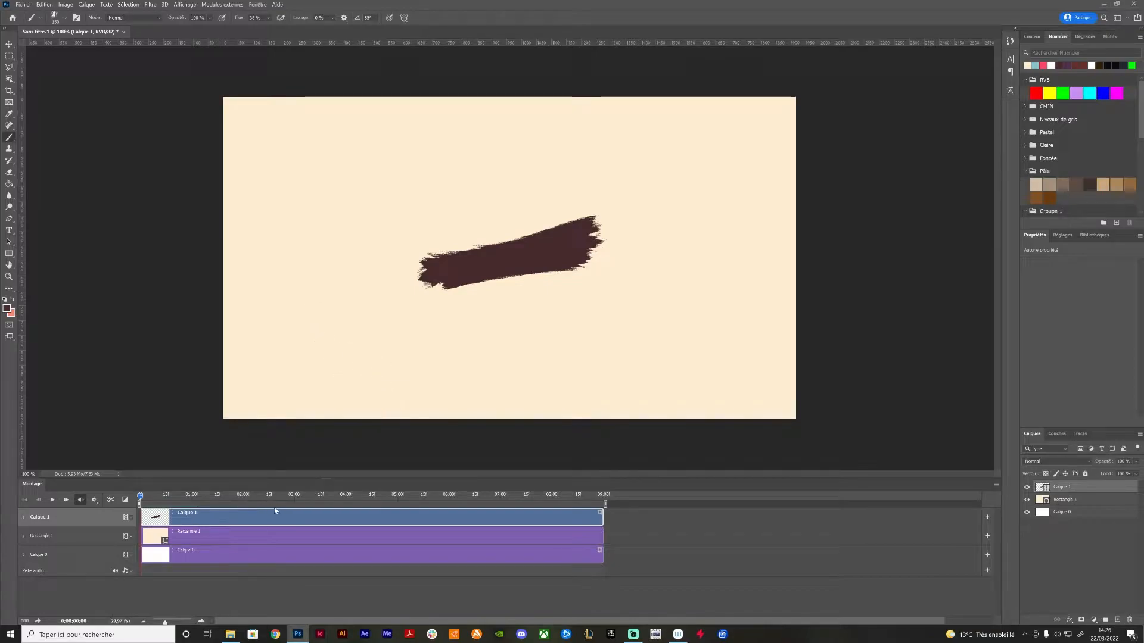
pyautogui.click(1128, 620)
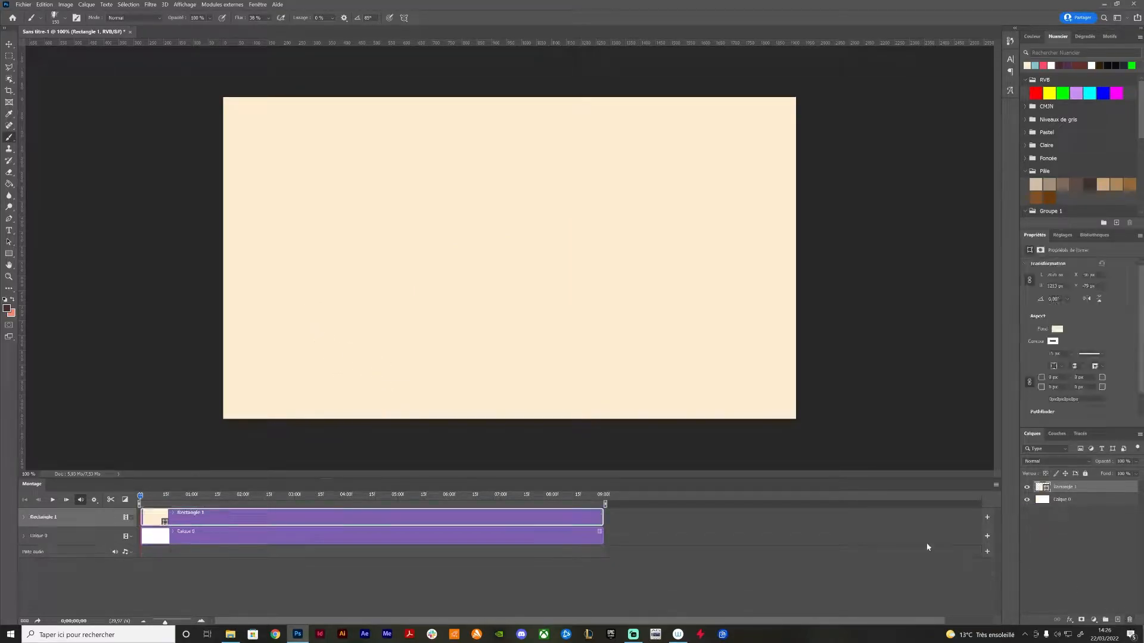
# Add a new blank video layer above the cream rectangle and name it "fond"
pyautogui.click(87, 4)
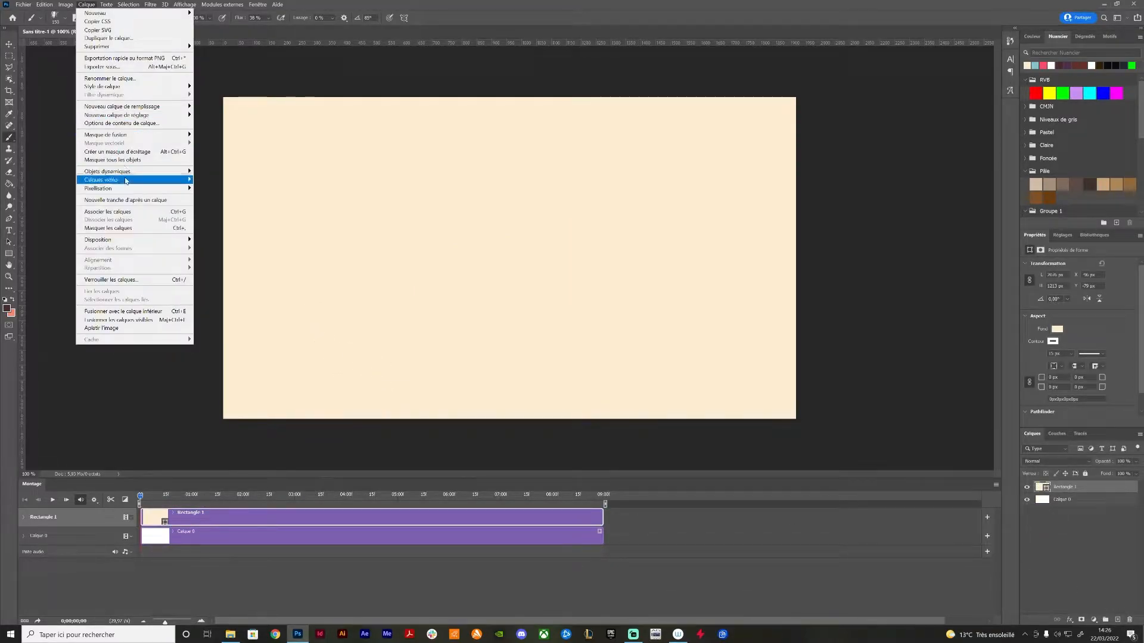
pyautogui.moveTo(143, 180)
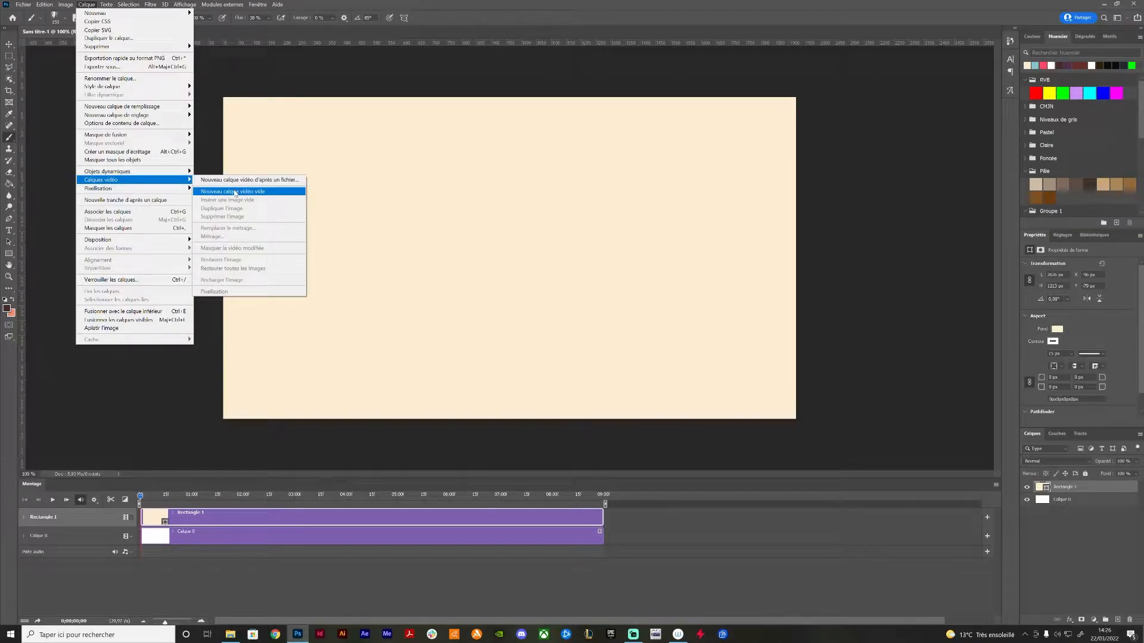
pyautogui.click(236, 192)
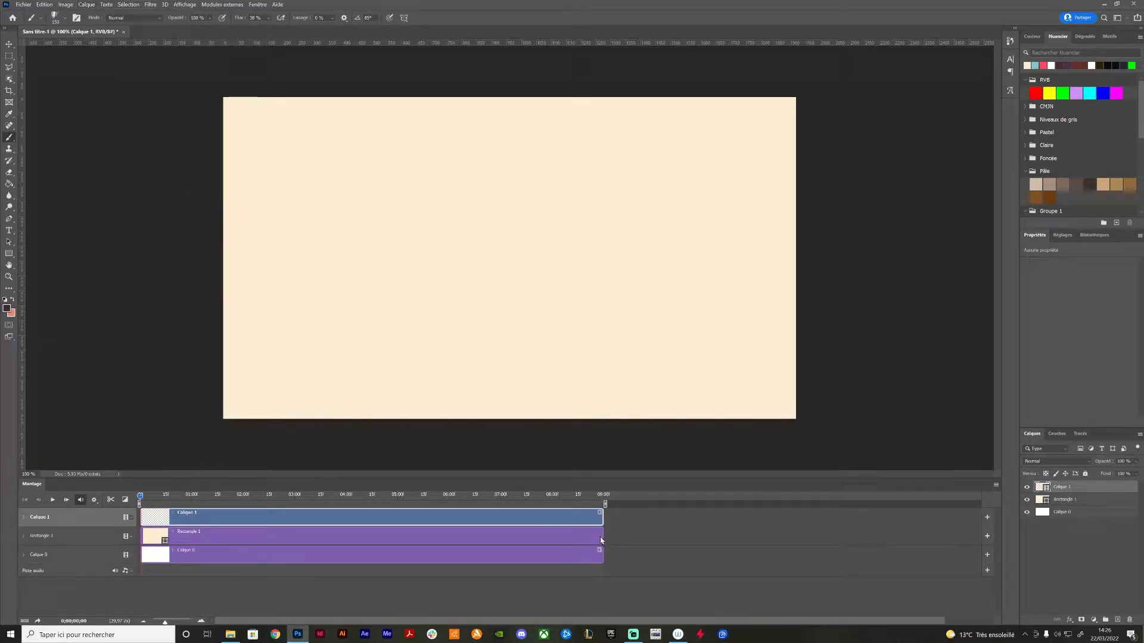
pyautogui.doubleClick(1061, 488)
pyautogui.write('fond')
pyautogui.press('Return')
# Set the brush to Sampled Brush 19 13 at 1000 px and cover the first frame of the fond layer in dark brown
pyautogui.rightClick(417, 235)
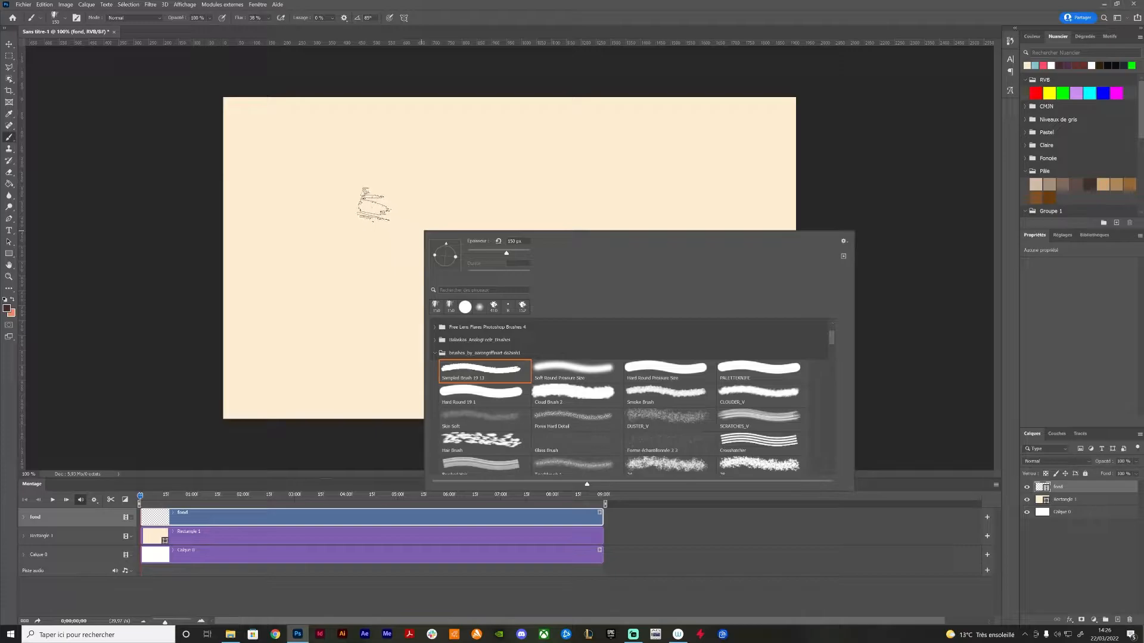
pyautogui.click(483, 372)
pyautogui.press('Return')
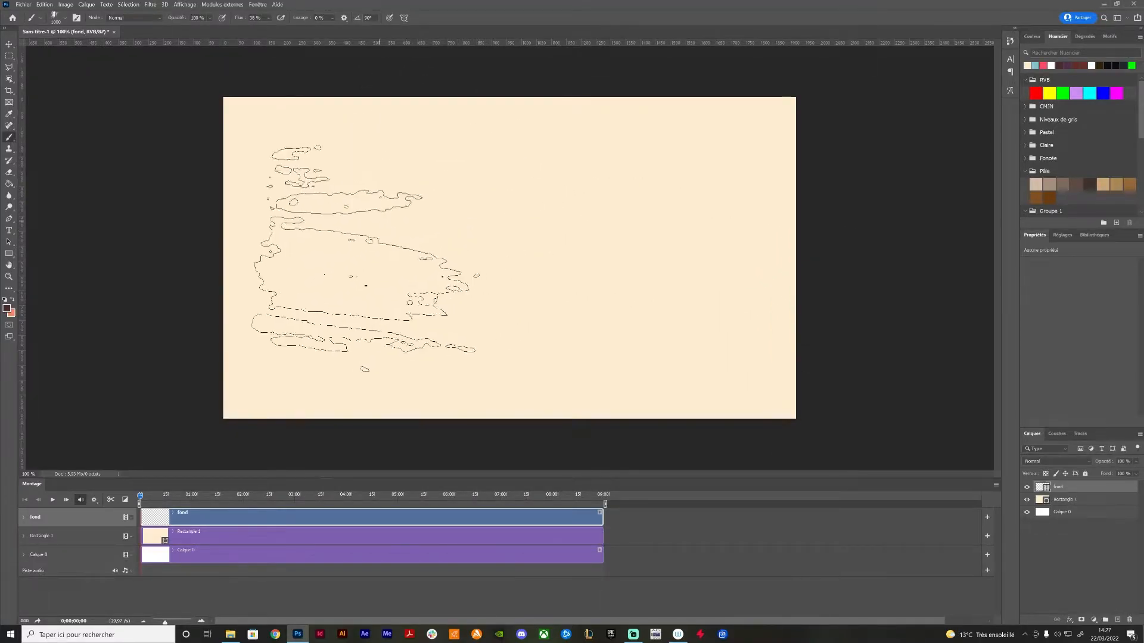
pyautogui.moveTo(358, 236)
pyautogui.mouseDown()
pyautogui.moveTo(337, 168)
pyautogui.moveTo(212, 238)
pyautogui.moveTo(226, 195)
pyautogui.moveTo(345, 158)
pyautogui.moveTo(318, 202)
pyautogui.moveTo(340, 273)
pyautogui.moveTo(416, 265)
pyautogui.moveTo(510, 171)
pyautogui.moveTo(482, 260)
pyautogui.moveTo(474, 343)
pyautogui.moveTo(712, 147)
pyautogui.moveTo(641, 325)
pyautogui.moveTo(704, 393)
pyautogui.moveTo(760, 416)
pyautogui.moveTo(704, 425)
pyautogui.moveTo(475, 341)
pyautogui.moveTo(289, 400)
pyautogui.moveTo(455, 285)
pyautogui.mouseUp()
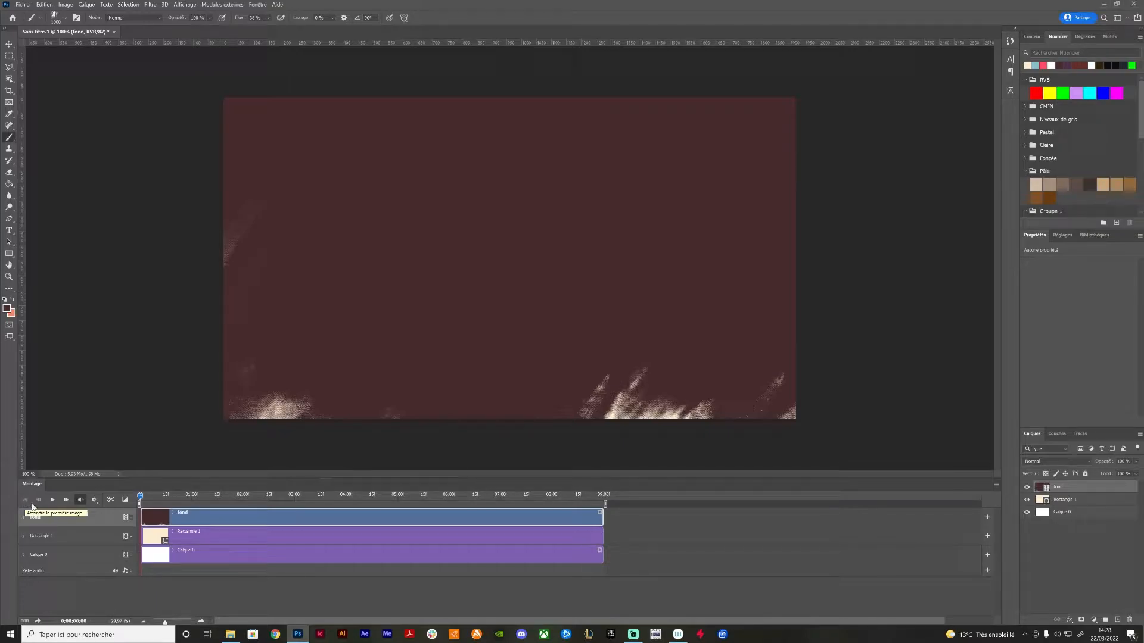
# Cover each of the next three frames of the fond layer in dark brown with broad brush strokes, leaving varied rough edges
pyautogui.click(66, 503)
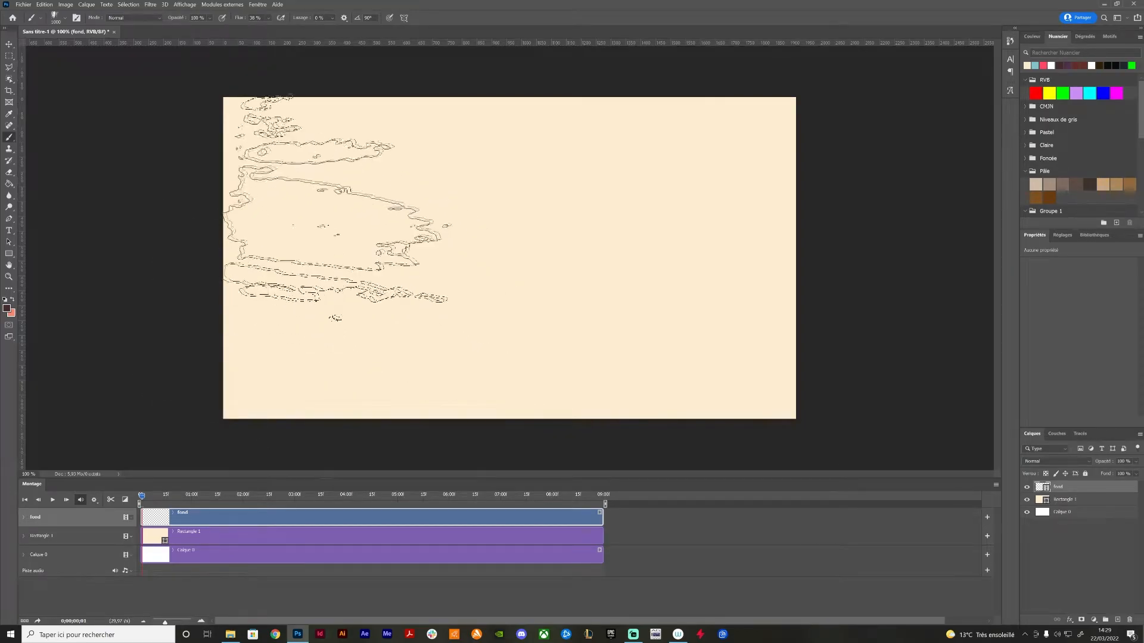
pyautogui.moveTo(390, 185)
pyautogui.mouseDown()
pyautogui.moveTo(311, 301)
pyautogui.moveTo(392, 193)
pyautogui.moveTo(263, 163)
pyautogui.moveTo(216, 309)
pyautogui.moveTo(397, 236)
pyautogui.moveTo(475, 184)
pyautogui.moveTo(389, 313)
pyautogui.moveTo(350, 494)
pyautogui.moveTo(621, 222)
pyautogui.moveTo(294, 416)
pyautogui.moveTo(293, 395)
pyautogui.moveTo(371, 335)
pyautogui.moveTo(758, 270)
pyautogui.moveTo(470, 331)
pyautogui.moveTo(676, 189)
pyautogui.moveTo(746, 176)
pyautogui.moveTo(638, 335)
pyautogui.moveTo(831, 313)
pyautogui.moveTo(599, 460)
pyautogui.moveTo(427, 288)
pyautogui.moveTo(291, 412)
pyautogui.moveTo(285, 387)
pyautogui.moveTo(331, 378)
pyautogui.moveTo(477, 275)
pyautogui.moveTo(405, 369)
pyautogui.mouseUp()
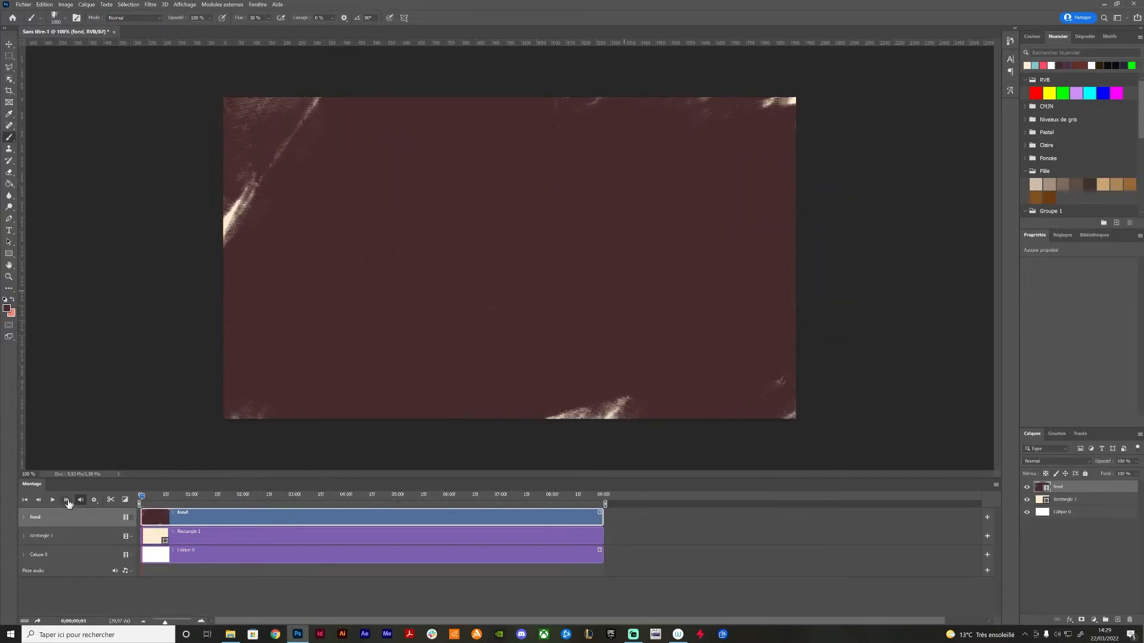
pyautogui.press('Right')
pyautogui.moveTo(333, 149)
pyautogui.mouseDown()
pyautogui.moveTo(355, 248)
pyautogui.moveTo(313, 418)
pyautogui.moveTo(738, 162)
pyautogui.moveTo(774, 178)
pyautogui.moveTo(773, 248)
pyautogui.moveTo(800, 356)
pyautogui.moveTo(514, 448)
pyautogui.moveTo(351, 437)
pyautogui.moveTo(305, 418)
pyautogui.moveTo(309, 387)
pyautogui.moveTo(351, 370)
pyautogui.moveTo(262, 500)
pyautogui.mouseUp()
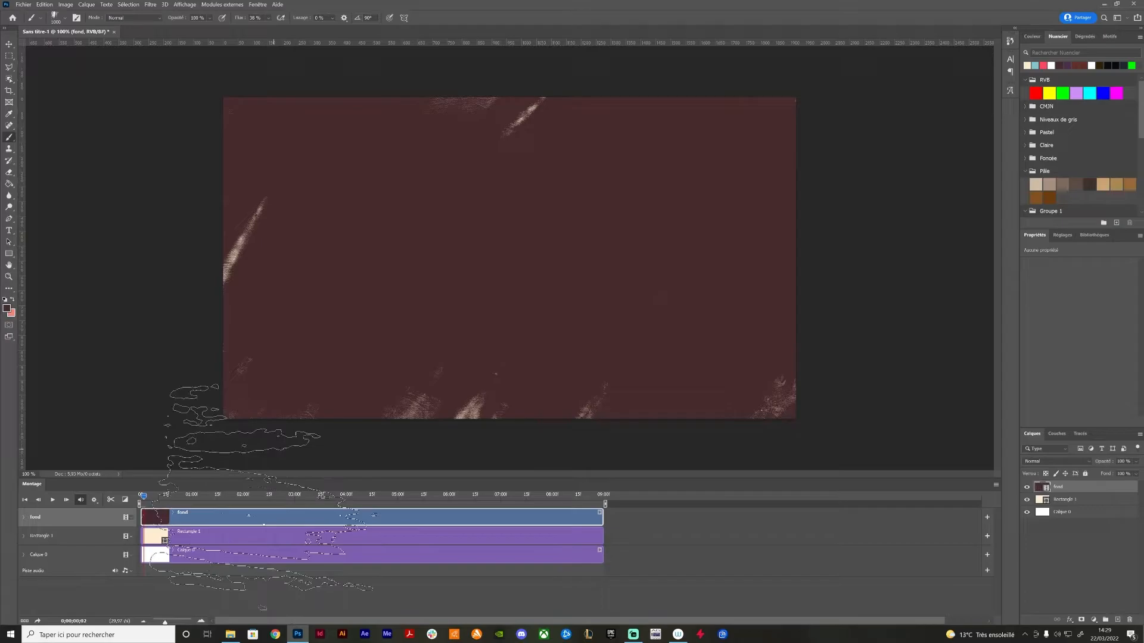
pyautogui.click(67, 502)
pyautogui.moveTo(316, 393)
pyautogui.mouseDown()
pyautogui.moveTo(361, 298)
pyautogui.moveTo(287, 185)
pyautogui.moveTo(359, 181)
pyautogui.moveTo(271, 211)
pyautogui.moveTo(243, 248)
pyautogui.moveTo(312, 294)
pyautogui.moveTo(509, 146)
pyautogui.moveTo(360, 334)
pyautogui.moveTo(306, 443)
pyautogui.moveTo(462, 279)
pyautogui.moveTo(384, 278)
pyautogui.moveTo(439, 326)
pyautogui.moveTo(532, 291)
pyautogui.moveTo(540, 244)
pyautogui.moveTo(548, 342)
pyautogui.moveTo(689, 236)
pyautogui.moveTo(666, 272)
pyautogui.moveTo(689, 315)
pyautogui.moveTo(740, 322)
pyautogui.moveTo(764, 377)
pyautogui.moveTo(842, 193)
pyautogui.moveTo(733, 250)
pyautogui.mouseUp()
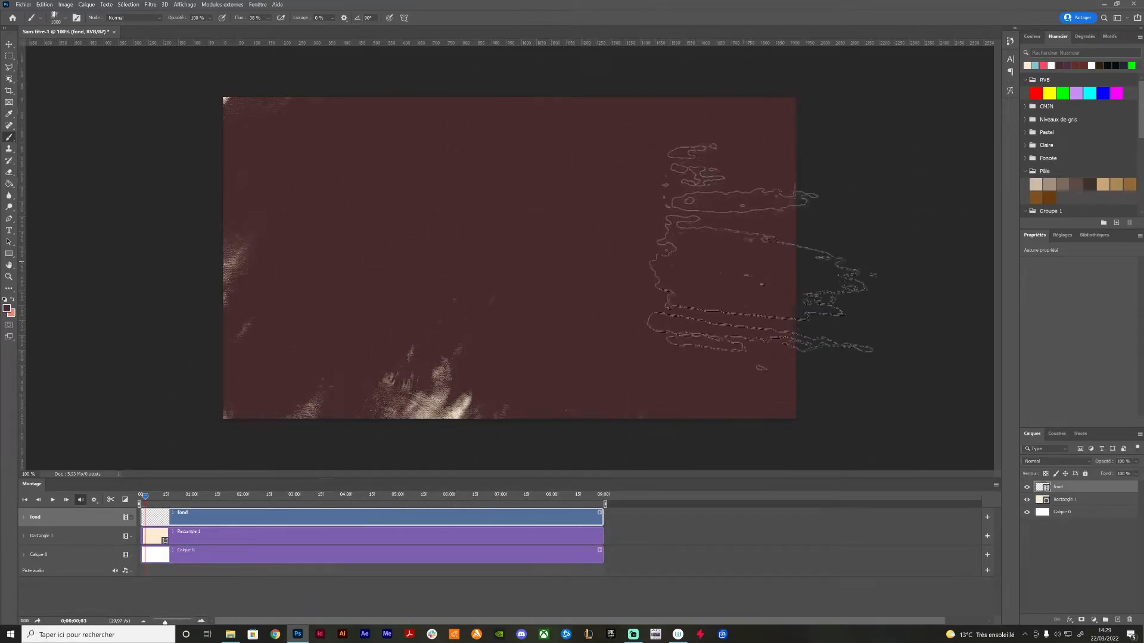
# Finish covering the fourth frame of the fond layer with a dark brown brush stroke
pyautogui.moveTo(344, 420); pyautogui.dragTo(709, 451)
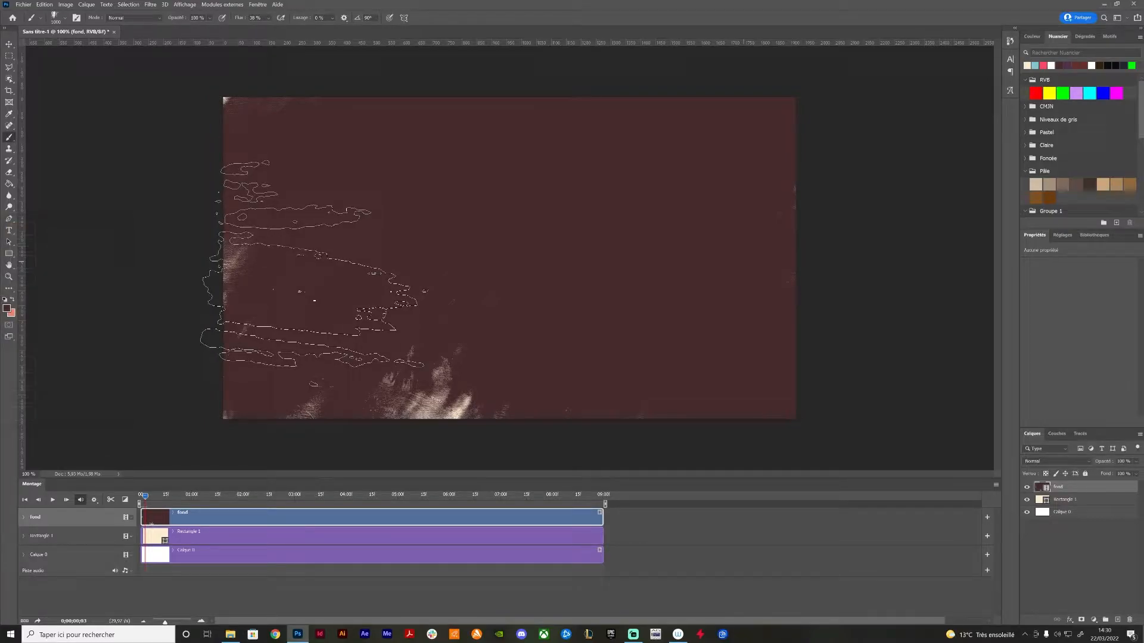
# Flip back and forth between the painted frames and the next blank frame to compare how their rough edges change
pyautogui.press('Right')
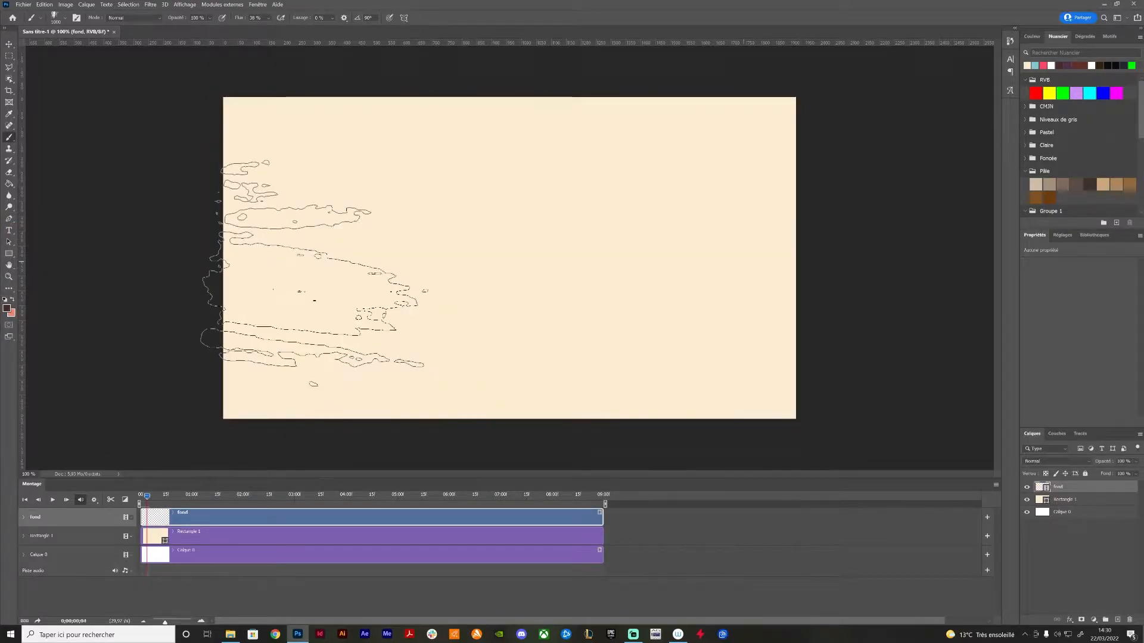
pyautogui.press('Left')
pyautogui.press('Right')
pyautogui.press('Left')
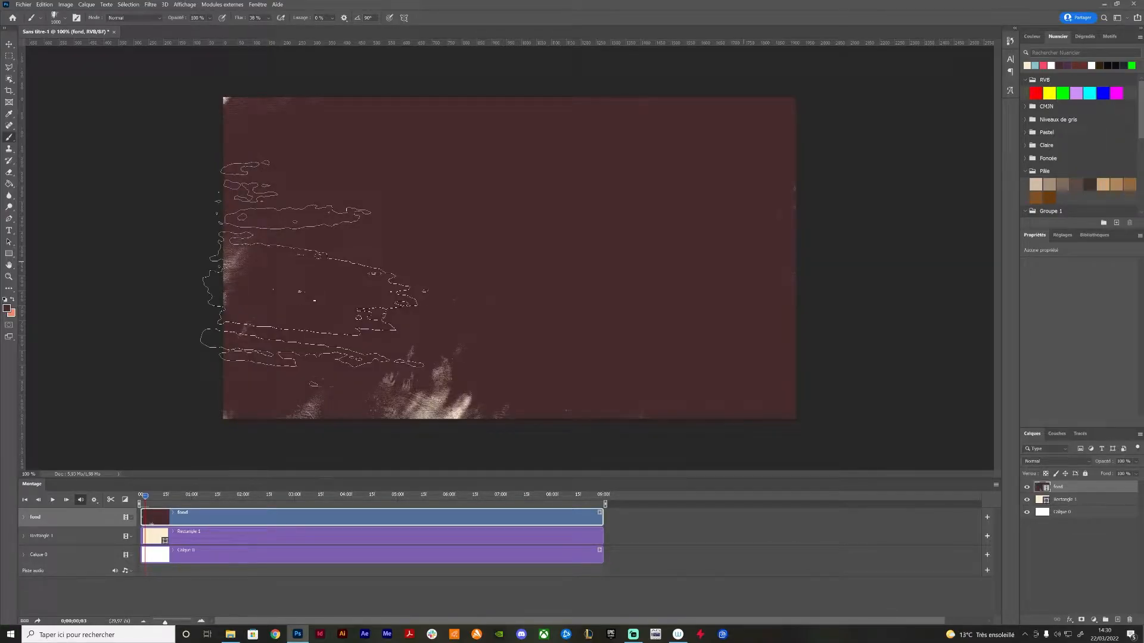
pyautogui.press('Right')
pyautogui.press('Right')
pyautogui.press('Right')
pyautogui.press('Right')
pyautogui.press('Right')
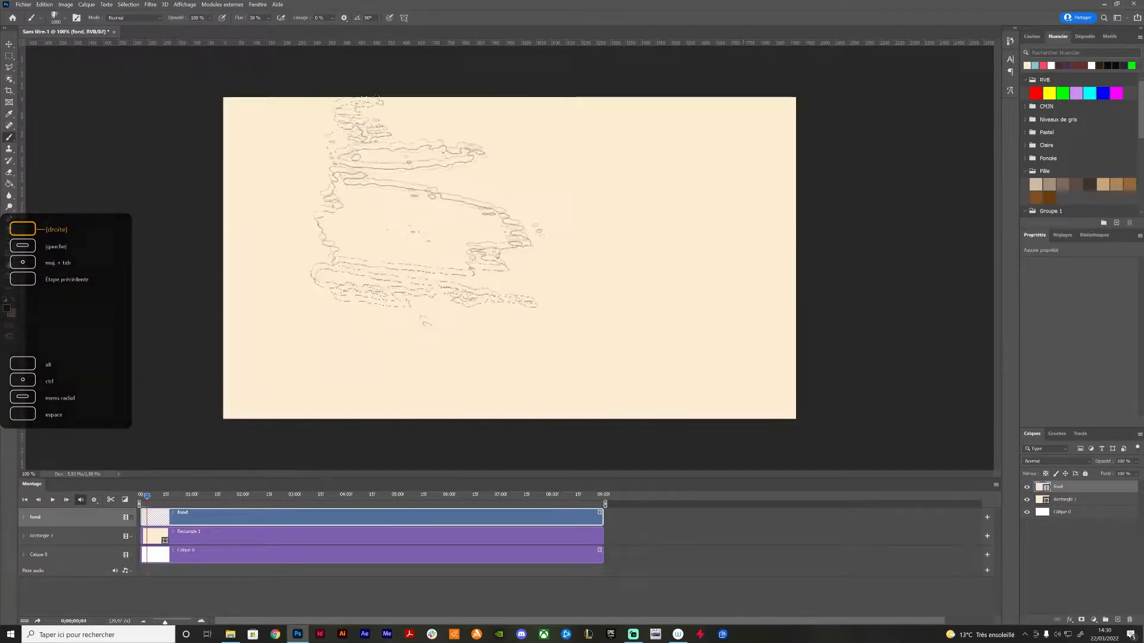
pyautogui.press('Left')
pyautogui.press('Left')
pyautogui.press('Left')
pyautogui.press('Left')
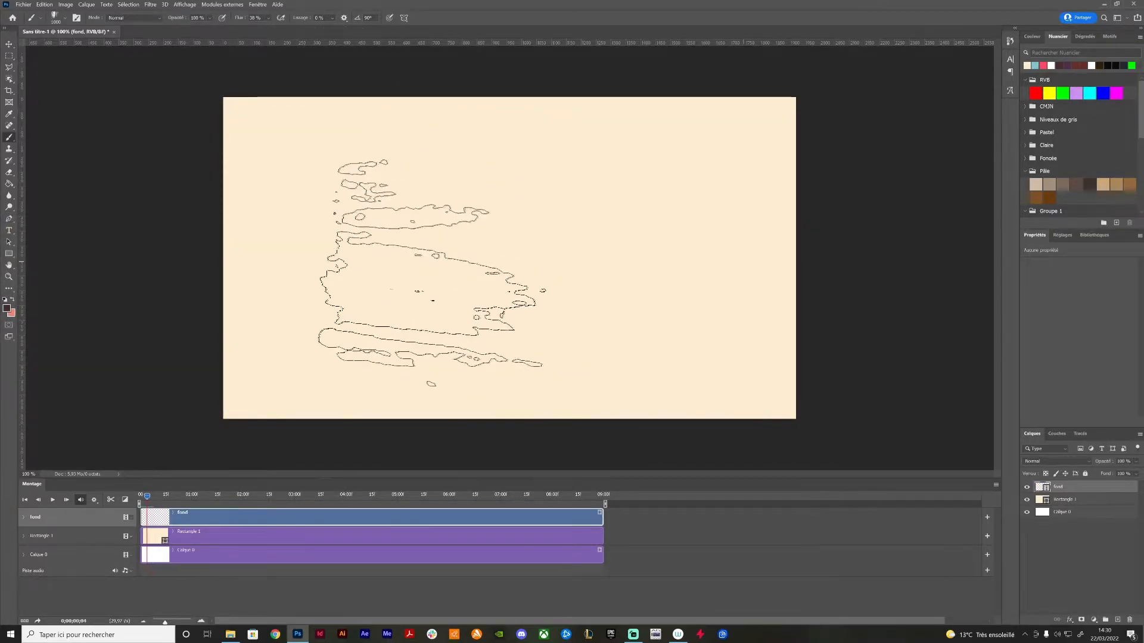
pyautogui.press('Right')
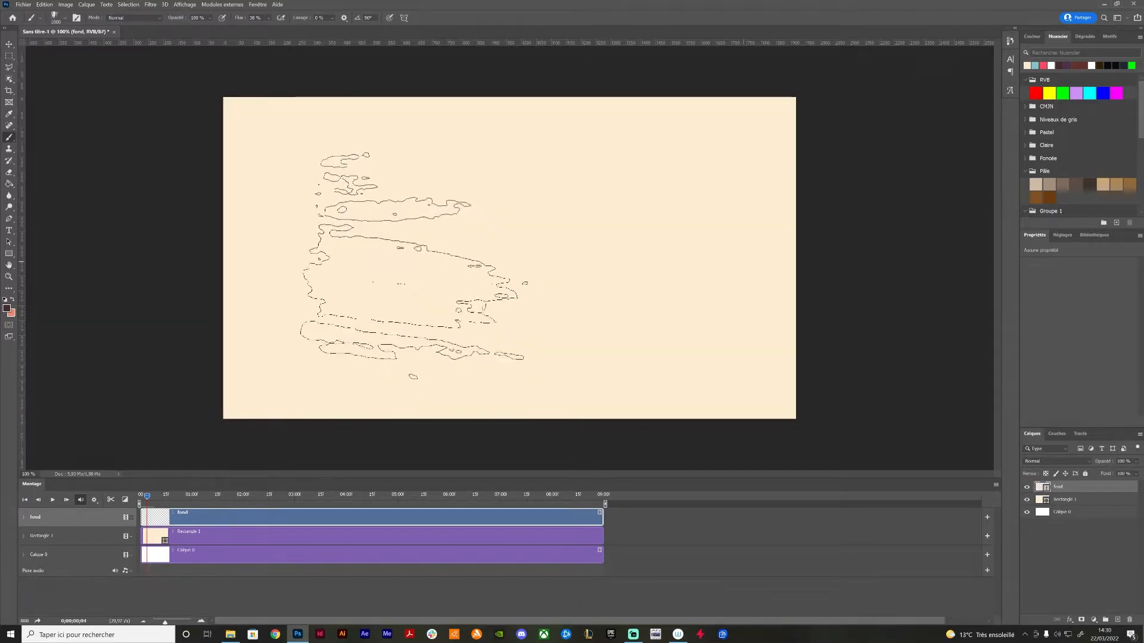
pyautogui.press('Left')
pyautogui.press('Left')
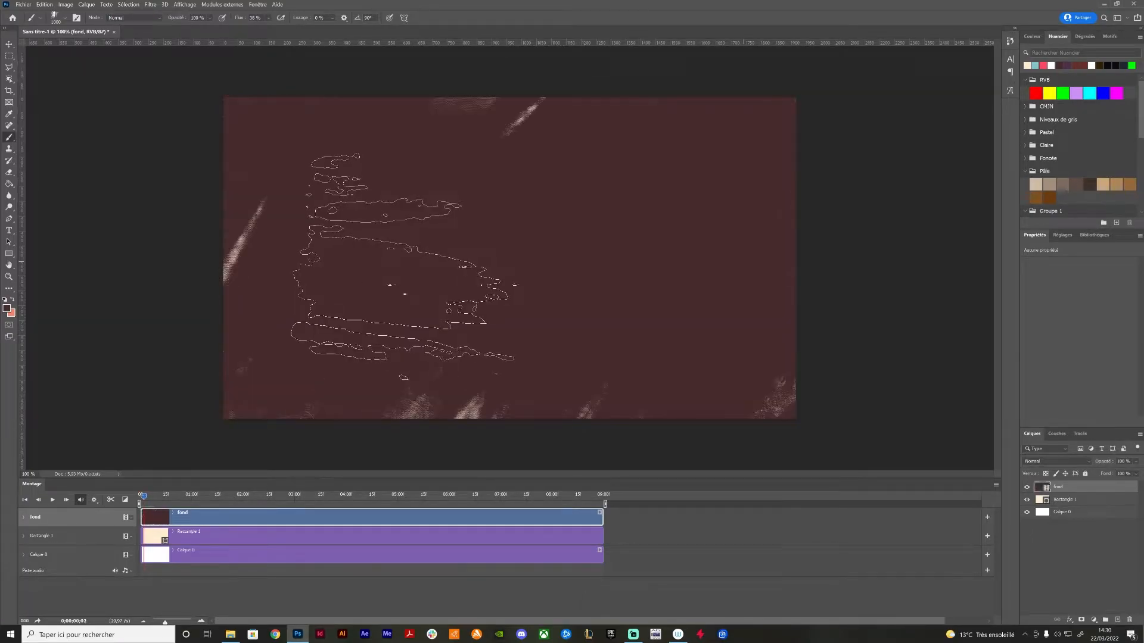
pyautogui.press('Right')
pyautogui.press('Left')
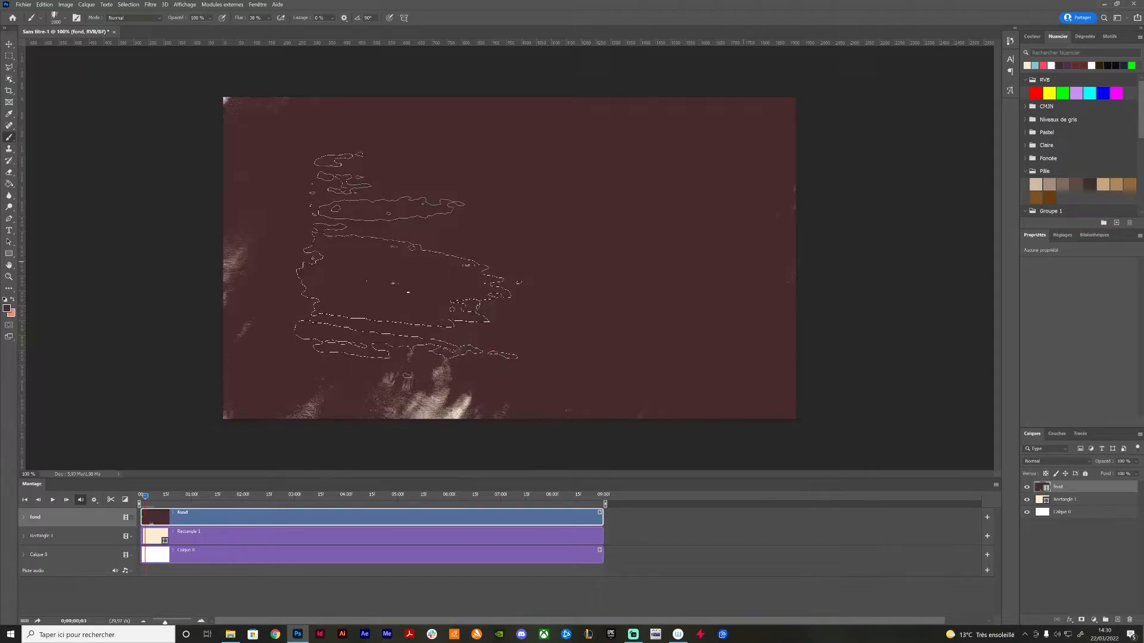
pyautogui.press('Right')
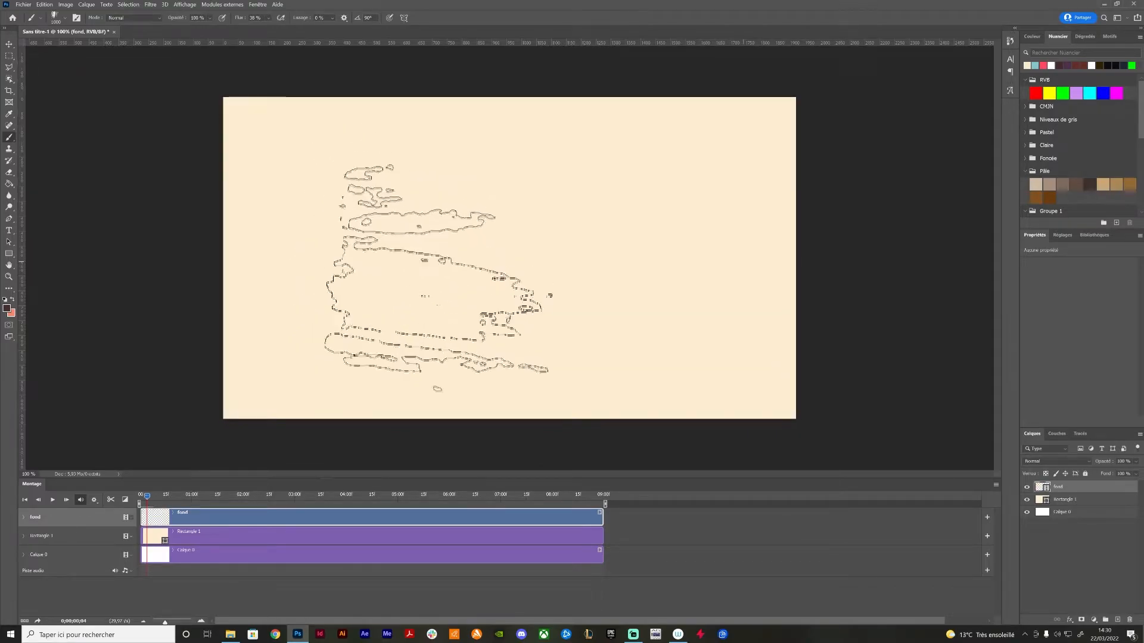
pyautogui.press('Left')
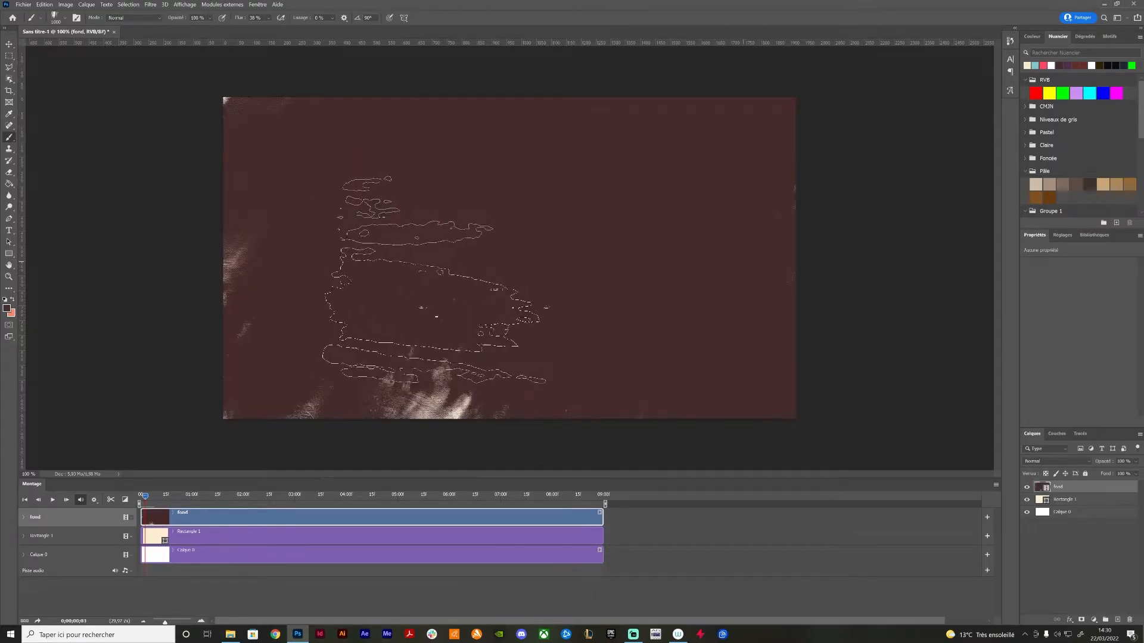
# Cover the frames of the fond layer from 0;00;00;04 to 0;00;00;10 in dark brown, leaving varied rough edges
pyautogui.press('Right')
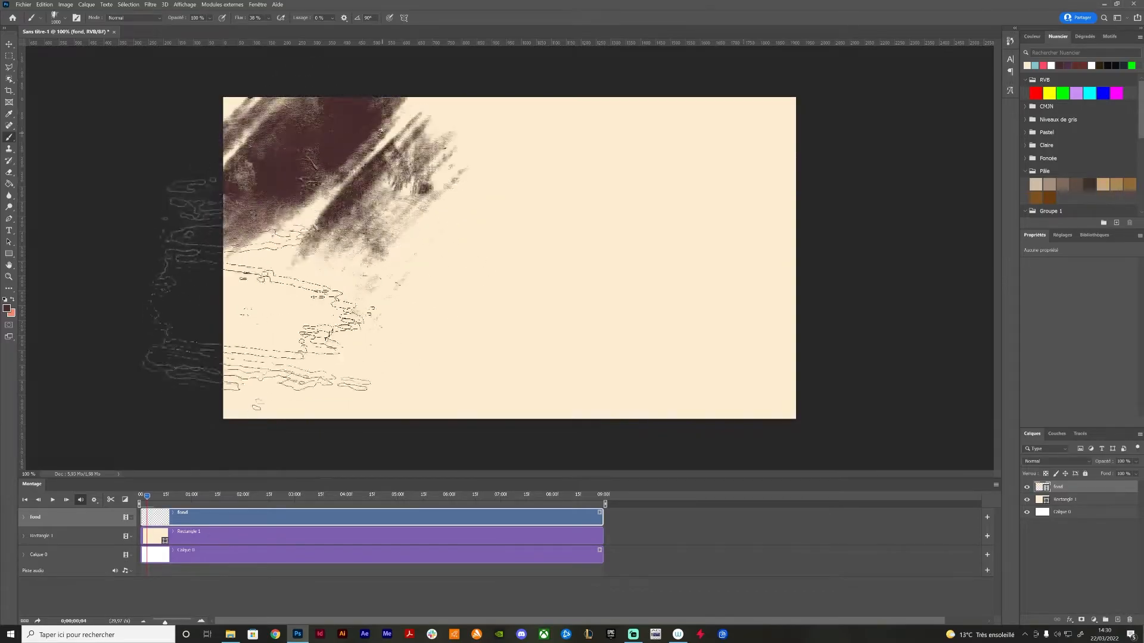
pyautogui.press('Right')
pyautogui.press('Right')
pyautogui.press('Right')
pyautogui.press('Right')
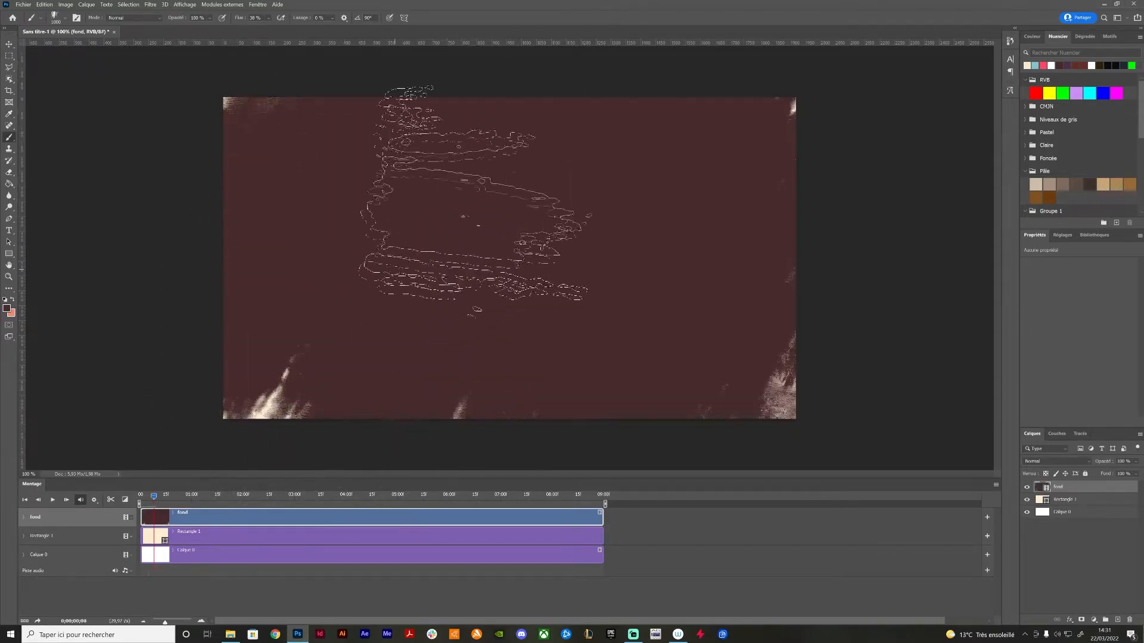
pyautogui.press('Right')
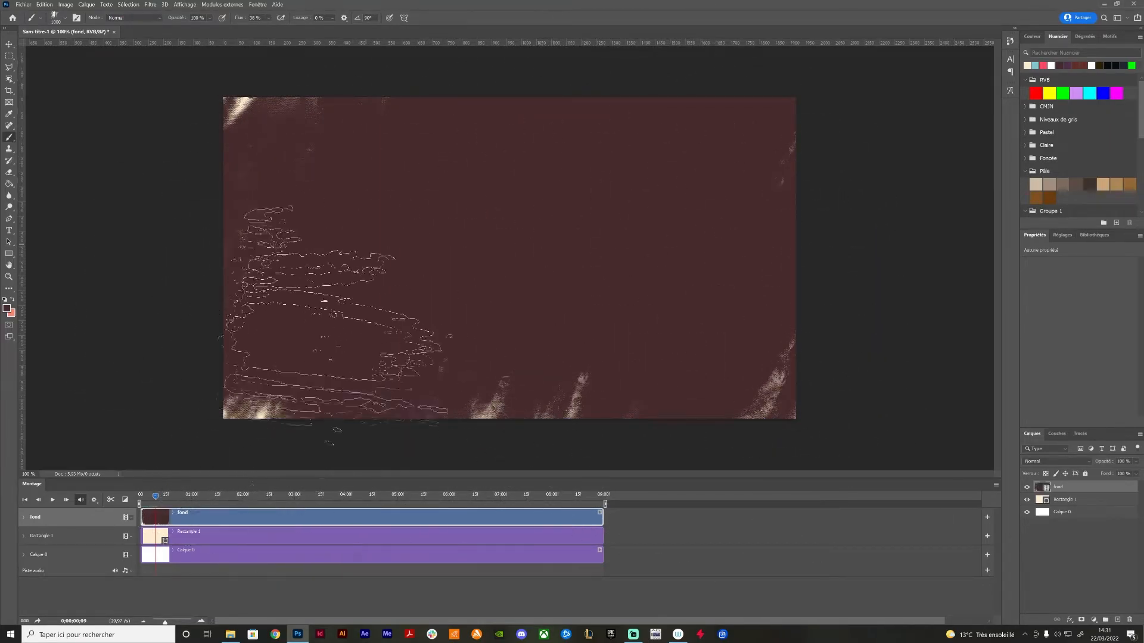
pyautogui.press('Right')
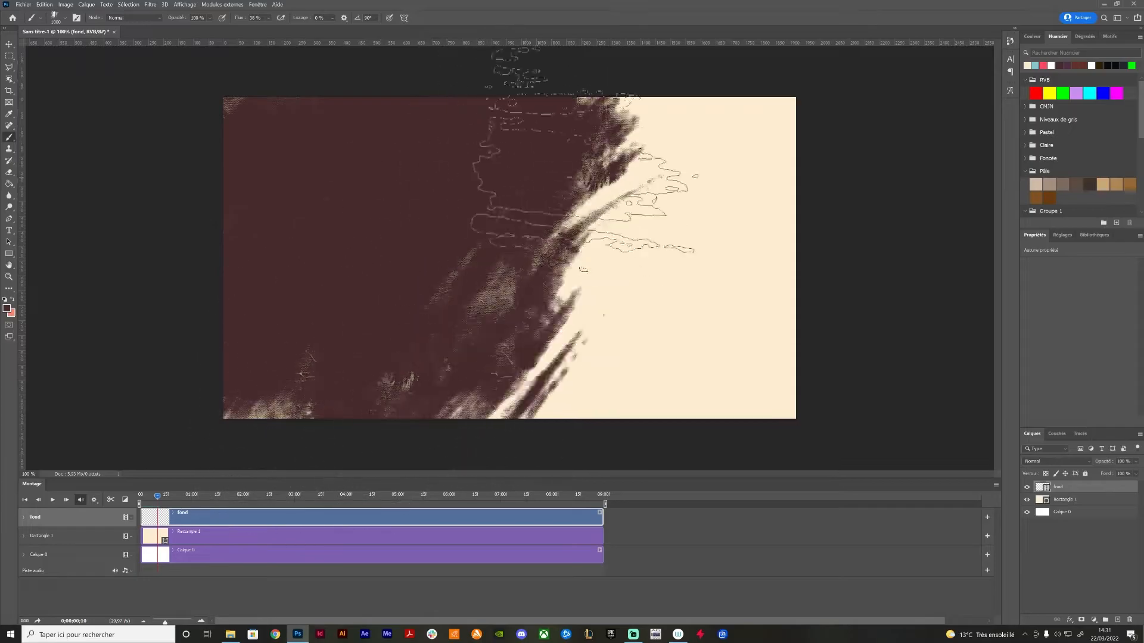
pyautogui.moveTo(774, 268)
pyautogui.mouseDown()
pyautogui.moveTo(677, 313)
pyautogui.moveTo(837, 216)
pyautogui.moveTo(779, 364)
pyautogui.moveTo(512, 413)
pyautogui.mouseUp()
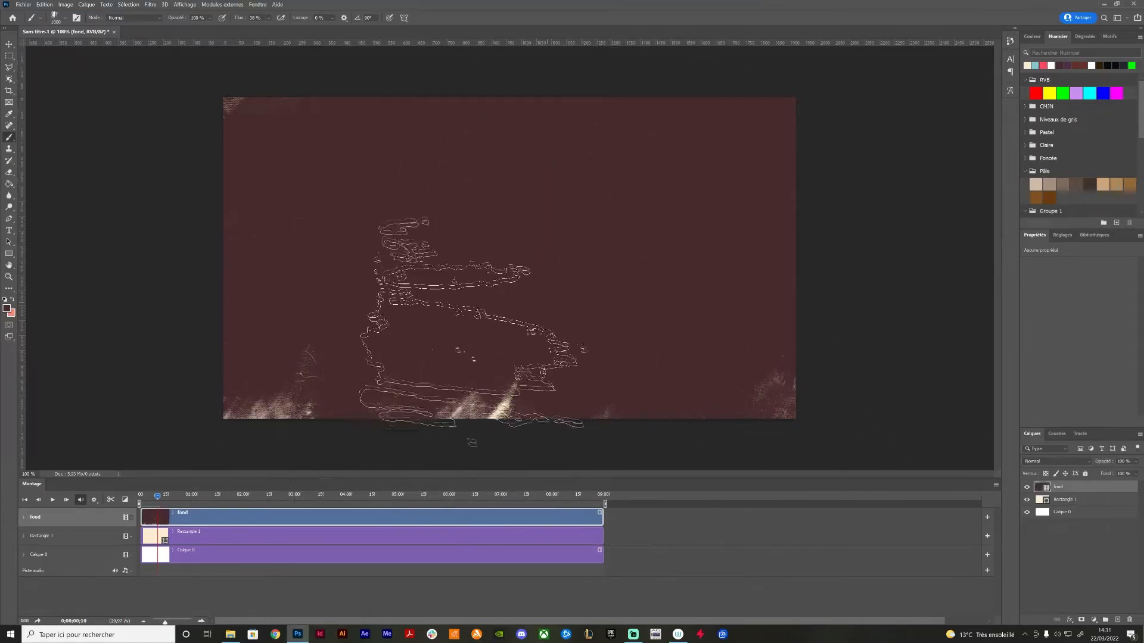
# Continue covering the fond layer frame by frame in dark brown up to 0;00;00;16, leaving uneven gaps along the edges
pyautogui.press('Right')
pyautogui.moveTo(342, 232)
pyautogui.mouseDown()
pyautogui.moveTo(271, 317)
pyautogui.moveTo(267, 267)
pyautogui.moveTo(311, 161)
pyautogui.moveTo(222, 279)
pyautogui.moveTo(388, 161)
pyautogui.moveTo(412, 165)
pyautogui.moveTo(255, 412)
pyautogui.moveTo(433, 226)
pyautogui.moveTo(558, 133)
pyautogui.moveTo(502, 255)
pyautogui.moveTo(469, 417)
pyautogui.moveTo(614, 295)
pyautogui.moveTo(728, 170)
pyautogui.moveTo(760, 154)
pyautogui.moveTo(692, 335)
pyautogui.moveTo(711, 428)
pyautogui.moveTo(832, 275)
pyautogui.moveTo(785, 348)
pyautogui.moveTo(715, 396)
pyautogui.moveTo(631, 408)
pyautogui.moveTo(346, 275)
pyautogui.moveTo(384, 262)
pyautogui.mouseUp()
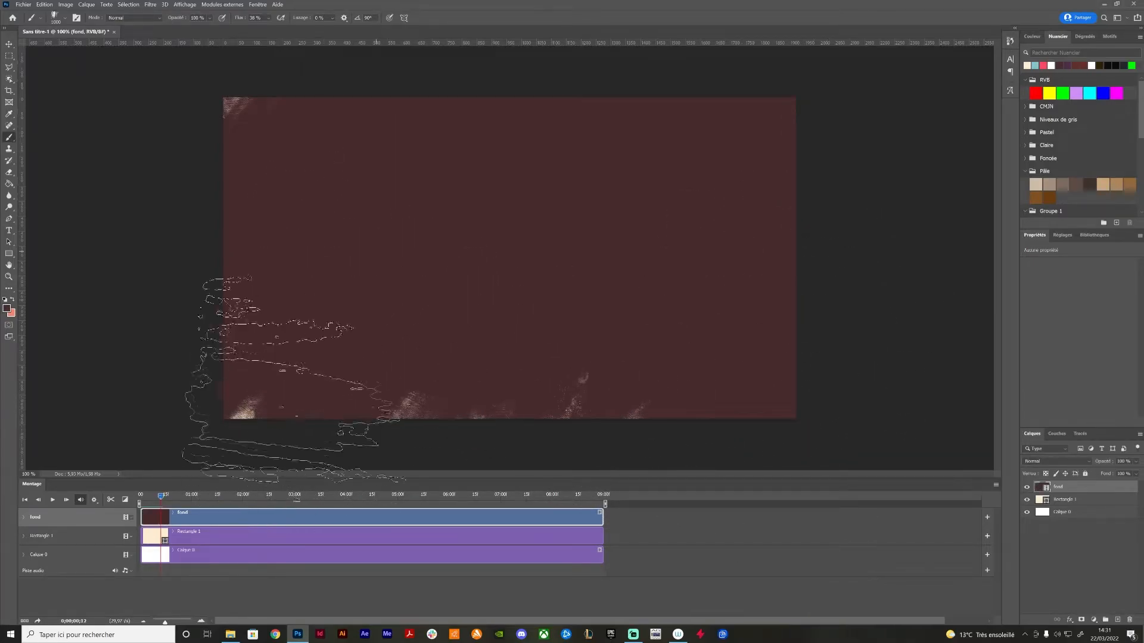
pyautogui.press('Right')
pyautogui.press('Right')
pyautogui.moveTo(319, 146)
pyautogui.mouseDown()
pyautogui.moveTo(306, 227)
pyautogui.moveTo(411, 167)
pyautogui.moveTo(365, 302)
pyautogui.moveTo(536, 229)
pyautogui.moveTo(613, 358)
pyautogui.moveTo(728, 179)
pyautogui.moveTo(762, 447)
pyautogui.mouseUp()
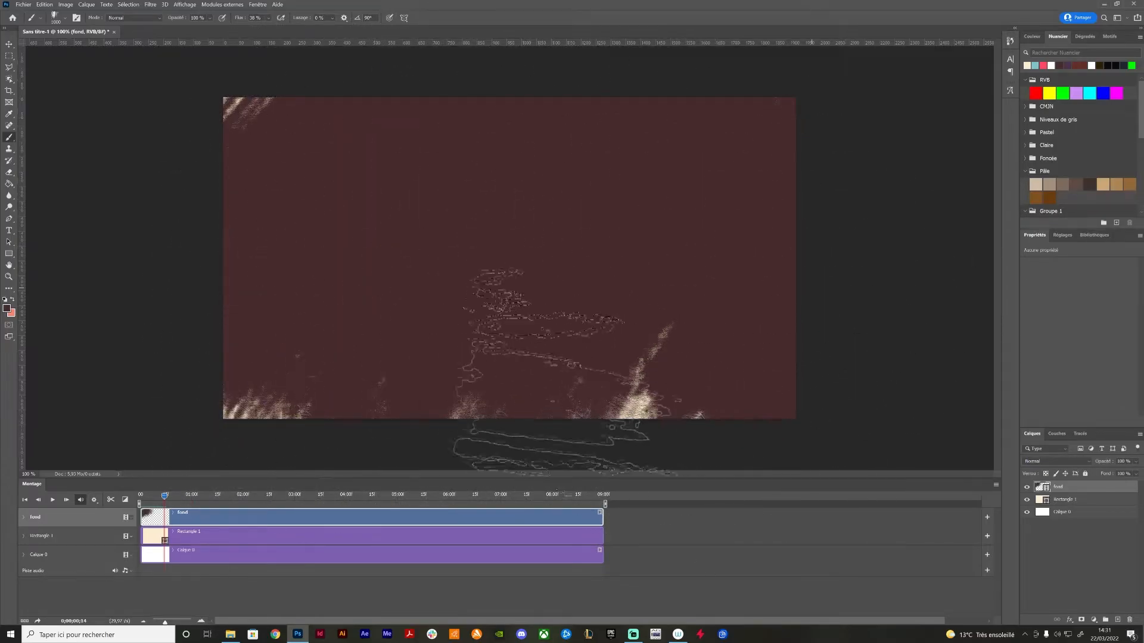
pyautogui.press('Right')
pyautogui.moveTo(483, 232)
pyautogui.mouseDown()
pyautogui.moveTo(322, 387)
pyautogui.moveTo(744, 327)
pyautogui.mouseUp()
pyautogui.press('Right')
pyautogui.moveTo(357, 217); pyautogui.dragTo(345, 381)
pyautogui.moveTo(342, 435)
pyautogui.mouseDown()
pyautogui.moveTo(596, 402)
pyautogui.moveTo(655, 452)
pyautogui.mouseUp()
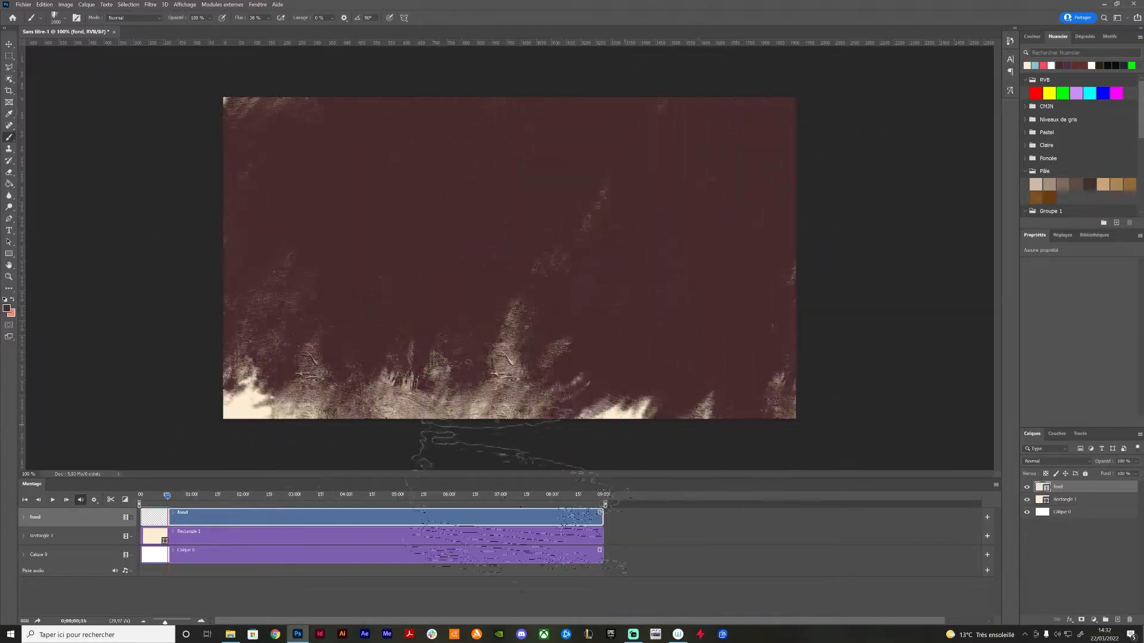
# Paint each remaining frame of the fond layer dark brown up to 0:00:01:09, varying the brush strokes and the gaps at the borders
pyautogui.press('Right')
pyautogui.moveTo(358, 203)
pyautogui.mouseDown()
pyautogui.moveTo(358, 399)
pyautogui.moveTo(685, 452)
pyautogui.moveTo(703, 358)
pyautogui.mouseUp()
pyautogui.press('Right')
pyautogui.moveTo(292, 339)
pyautogui.mouseDown()
pyautogui.moveTo(464, 316)
pyautogui.moveTo(302, 192)
pyautogui.moveTo(341, 326)
pyautogui.moveTo(276, 447)
pyautogui.mouseUp()
pyautogui.press('Right')
pyautogui.press('Right')
pyautogui.moveTo(334, 196)
pyautogui.mouseDown()
pyautogui.moveTo(377, 307)
pyautogui.moveTo(351, 372)
pyautogui.moveTo(488, 327)
pyautogui.moveTo(736, 155)
pyautogui.moveTo(506, 358)
pyautogui.mouseUp()
pyautogui.press('Right')
pyautogui.press('Right')
pyautogui.moveTo(238, 286)
pyautogui.mouseDown()
pyautogui.moveTo(322, 414)
pyautogui.moveTo(757, 181)
pyautogui.moveTo(464, 111)
pyautogui.mouseUp()
pyautogui.press('Right')
pyautogui.moveTo(381, 286)
pyautogui.mouseDown()
pyautogui.moveTo(221, 141)
pyautogui.moveTo(814, 211)
pyautogui.moveTo(463, 404)
pyautogui.mouseUp()
pyautogui.press('Right')
pyautogui.moveTo(310, 137)
pyautogui.mouseDown()
pyautogui.moveTo(441, 188)
pyautogui.moveTo(427, 354)
pyautogui.moveTo(685, 369)
pyautogui.mouseUp()
pyautogui.press('Right')
pyautogui.moveTo(339, 91)
pyautogui.mouseDown()
pyautogui.moveTo(367, 419)
pyautogui.moveTo(748, 228)
pyautogui.moveTo(512, 363)
pyautogui.mouseUp()
pyautogui.press('Right')
pyautogui.moveTo(280, 240)
pyautogui.mouseDown()
pyautogui.moveTo(448, 350)
pyautogui.moveTo(716, 228)
pyautogui.moveTo(745, 360)
pyautogui.mouseUp()
pyautogui.press('Right')
pyautogui.moveTo(333, 227)
pyautogui.mouseDown()
pyautogui.moveTo(659, 128)
pyautogui.moveTo(365, 248)
pyautogui.moveTo(659, 209)
pyautogui.moveTo(717, 402)
pyautogui.moveTo(495, 72)
pyautogui.moveTo(179, 370)
pyautogui.mouseUp()
pyautogui.press('Right')
pyautogui.press('Right')
pyautogui.press('Right')
pyautogui.moveTo(298, 179)
pyautogui.mouseDown()
pyautogui.moveTo(689, 338)
pyautogui.moveTo(727, 209)
pyautogui.moveTo(757, 352)
pyautogui.mouseUp()
pyautogui.press('Right')
pyautogui.press('Right')
pyautogui.moveTo(311, 286)
pyautogui.mouseDown()
pyautogui.moveTo(494, 333)
pyautogui.moveTo(721, 357)
pyautogui.mouseUp()
pyautogui.press('Right')
pyautogui.moveTo(387, 256)
pyautogui.mouseDown()
pyautogui.moveTo(271, 140)
pyautogui.moveTo(268, 281)
pyautogui.moveTo(626, 358)
pyautogui.mouseUp()
pyautogui.press('Right')
pyautogui.moveTo(256, 239)
pyautogui.mouseDown()
pyautogui.moveTo(382, 370)
pyautogui.moveTo(689, 383)
pyautogui.mouseUp()
pyautogui.press('Right')
pyautogui.moveTo(310, 322)
pyautogui.mouseDown()
pyautogui.moveTo(349, 160)
pyautogui.moveTo(602, 256)
pyautogui.moveTo(333, 197)
pyautogui.mouseUp()
pyautogui.press('Right')
pyautogui.moveTo(382, 239)
pyautogui.mouseDown()
pyautogui.moveTo(214, 333)
pyautogui.moveTo(449, 322)
pyautogui.moveTo(405, 301)
pyautogui.mouseUp()
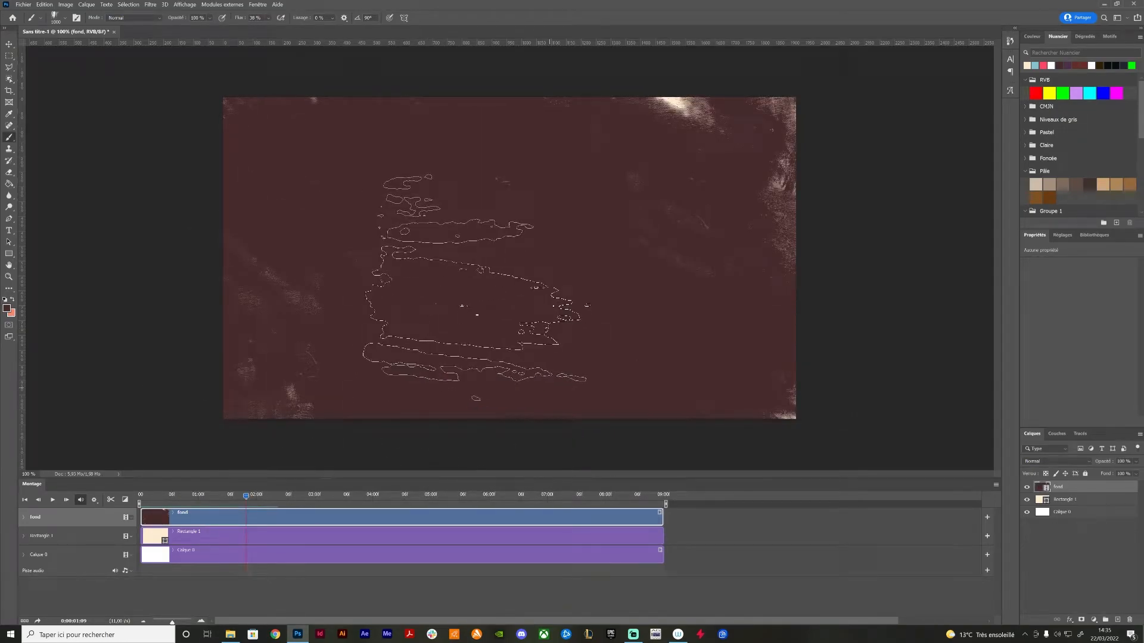
# Play the painted background from the start twice and scrub through its painted frames
pyautogui.click(142, 501)
pyautogui.press('space')
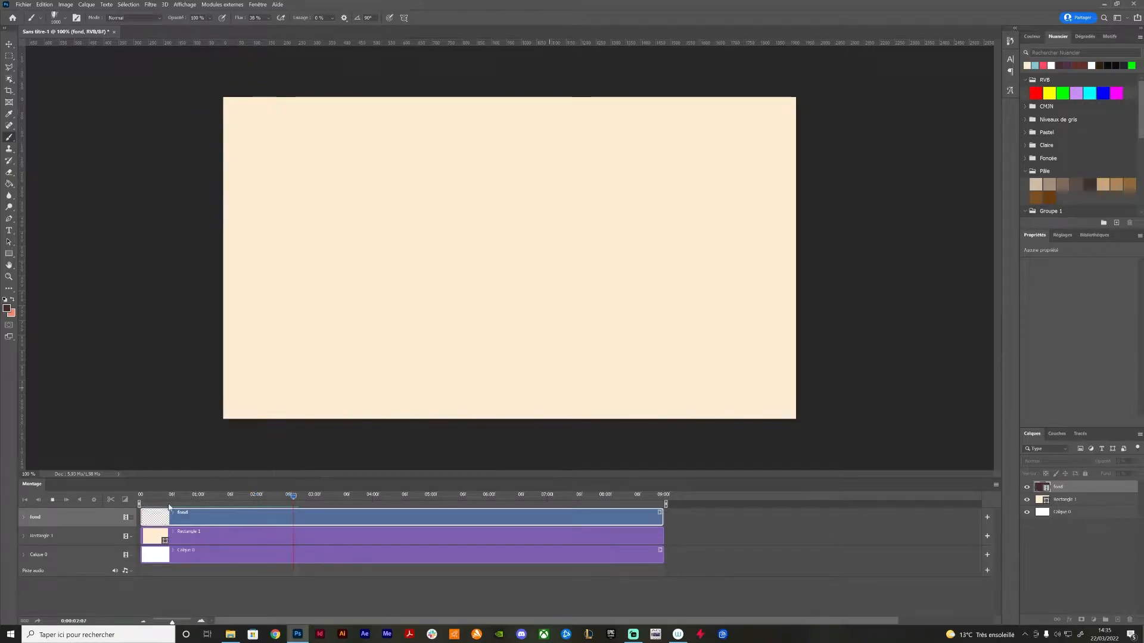
pyautogui.click(142, 499)
pyautogui.press('space')
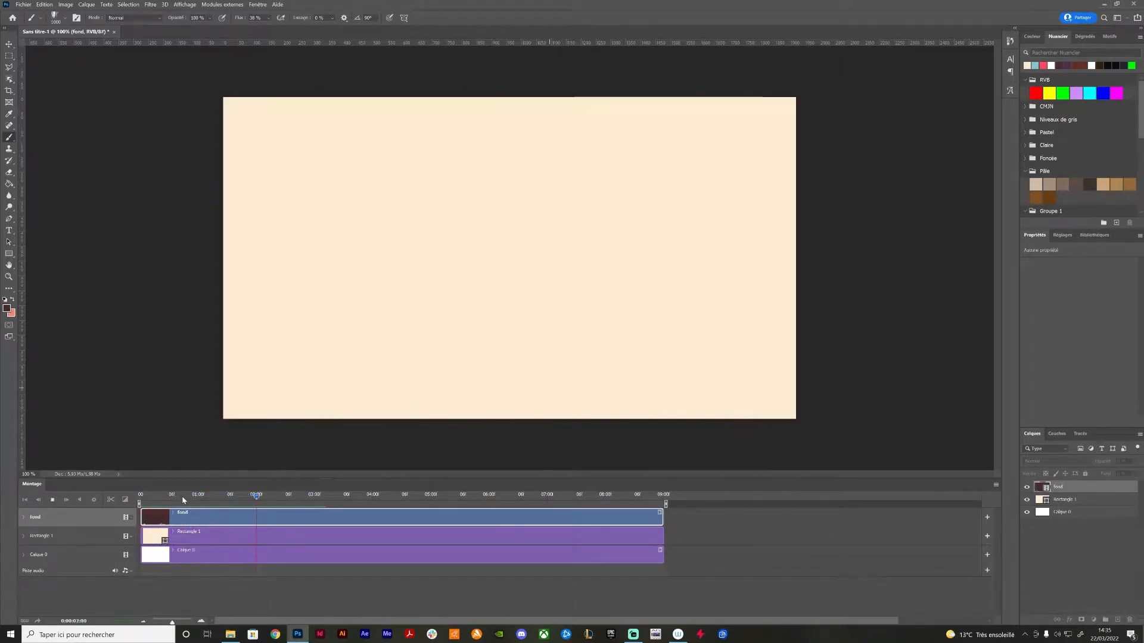
pyautogui.click(142, 497)
pyautogui.moveTo(156, 499); pyautogui.dragTo(246, 506)
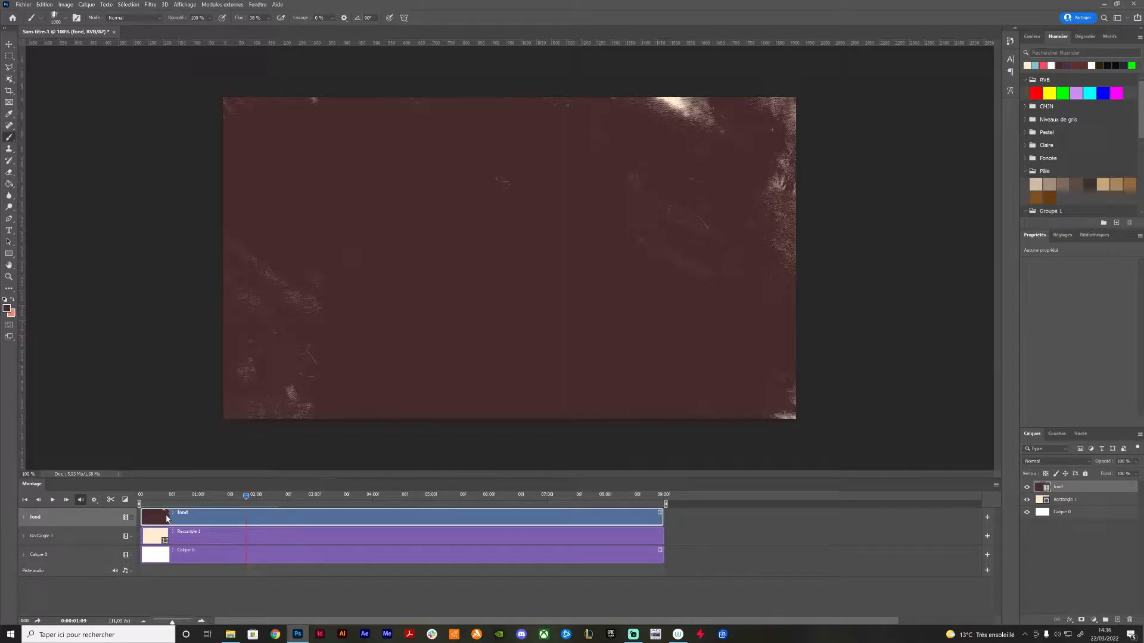
# Trim the end of the fond clip to the playhead at 0:00:01:09 and shorten it slightly so it ends just before the playhead
pyautogui.moveTo(149, 500); pyautogui.dragTo(249, 508)
pyautogui.click(996, 485)
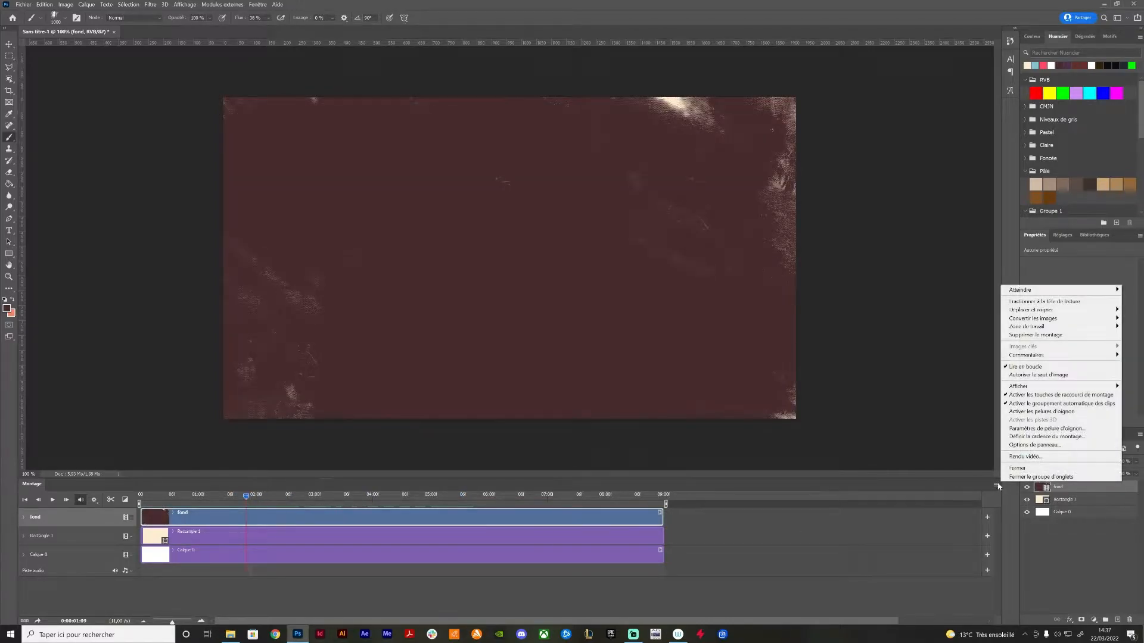
pyautogui.moveTo(1020, 314)
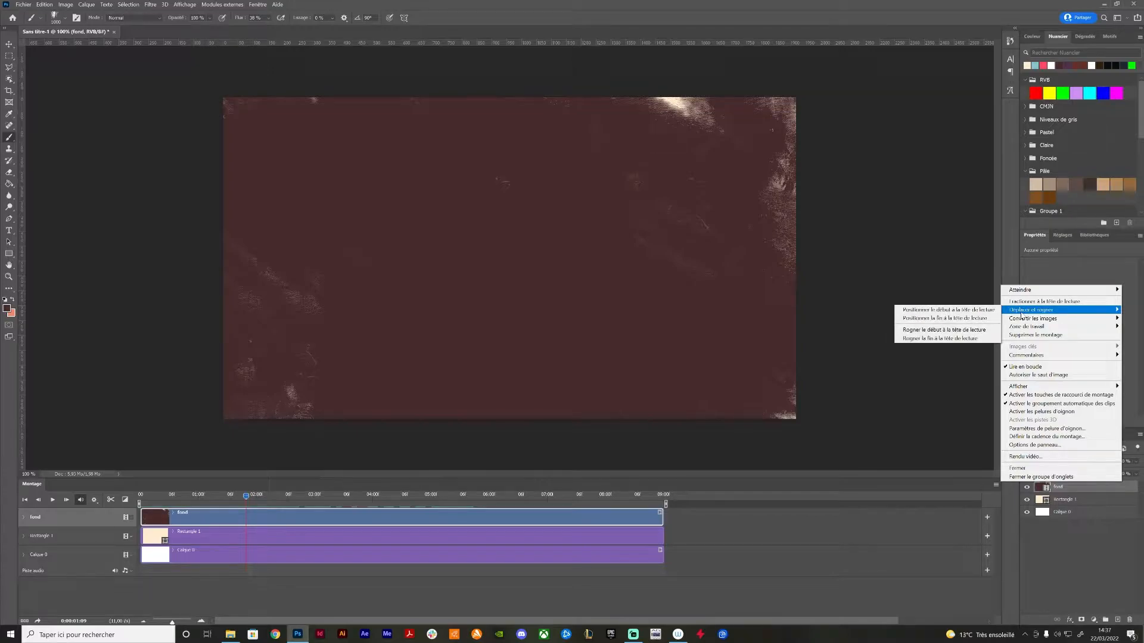
pyautogui.click(934, 339)
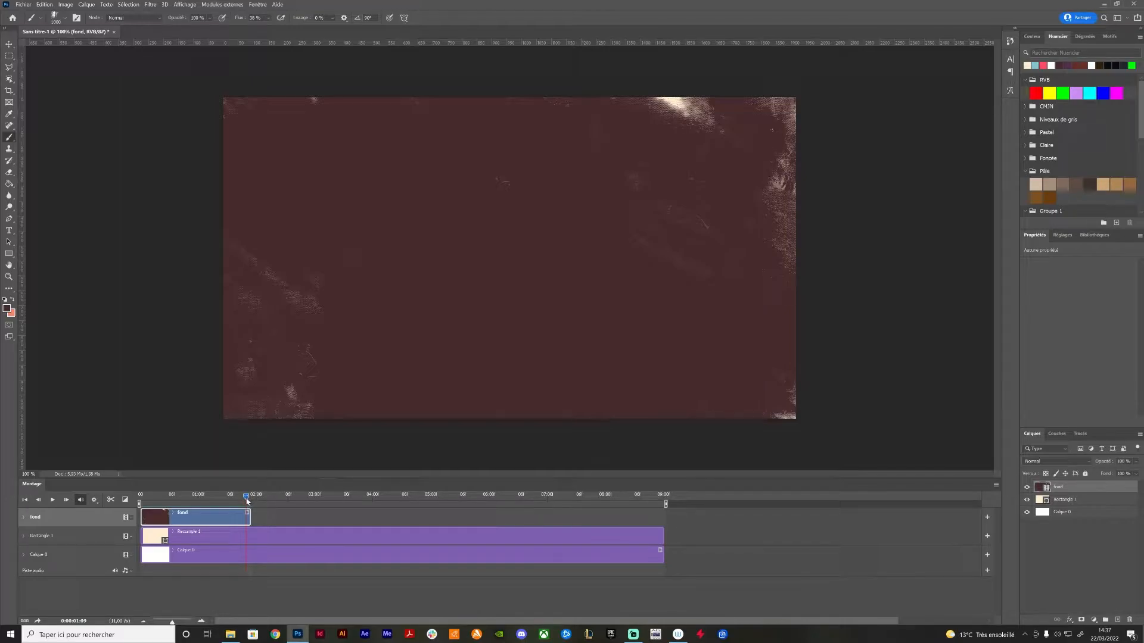
pyautogui.moveTo(248, 518); pyautogui.dragTo(244, 518)
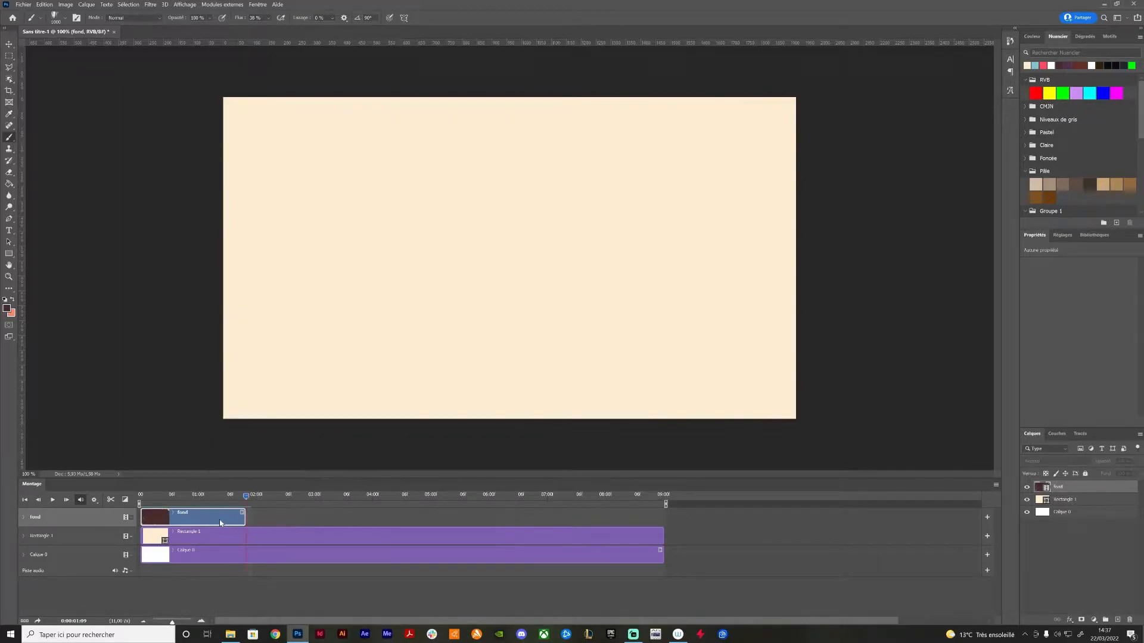
# Duplicate the fond layer twice and place the two copies end to end after the original clip on the timeline
pyautogui.moveTo(1098, 489); pyautogui.dragTo(1118, 620)
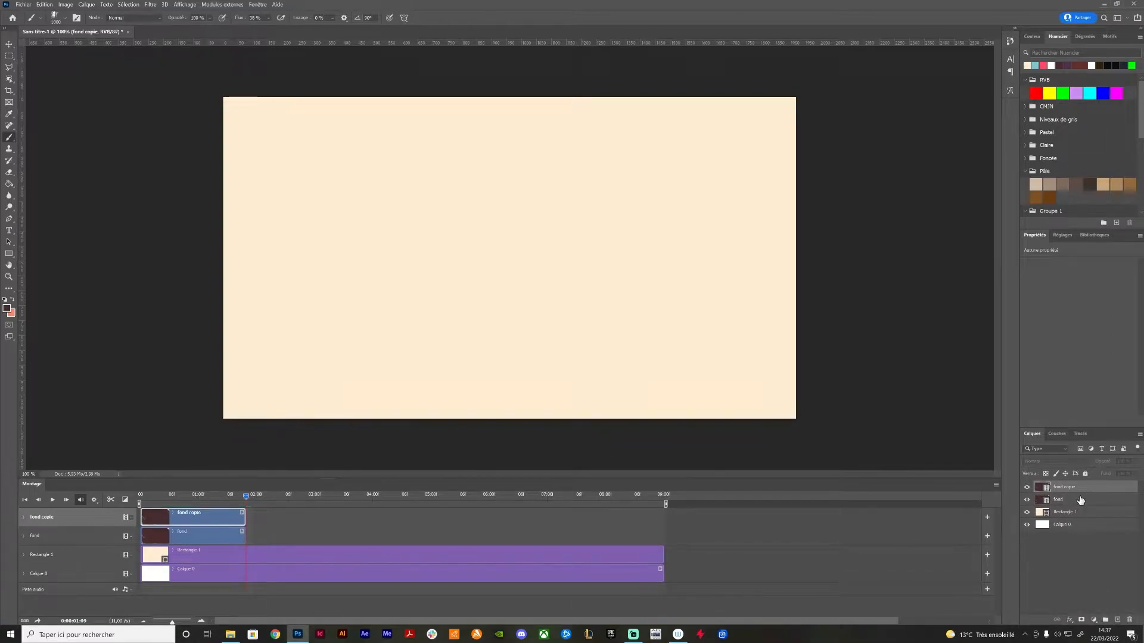
pyautogui.moveTo(1088, 564); pyautogui.dragTo(1119, 620)
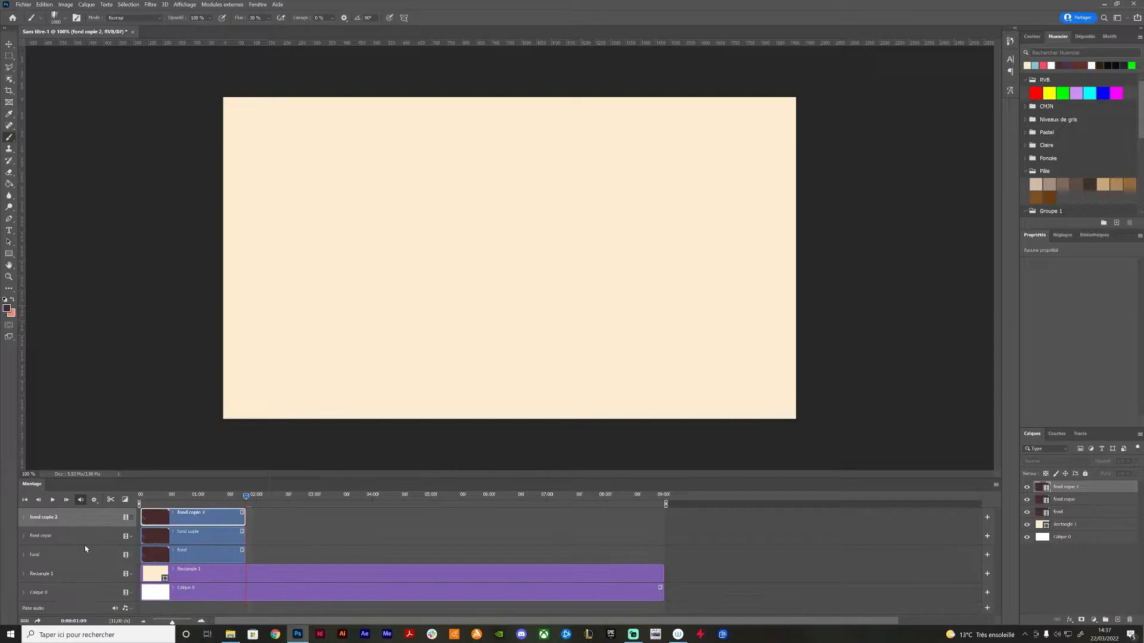
pyautogui.moveTo(177, 538); pyautogui.dragTo(285, 538)
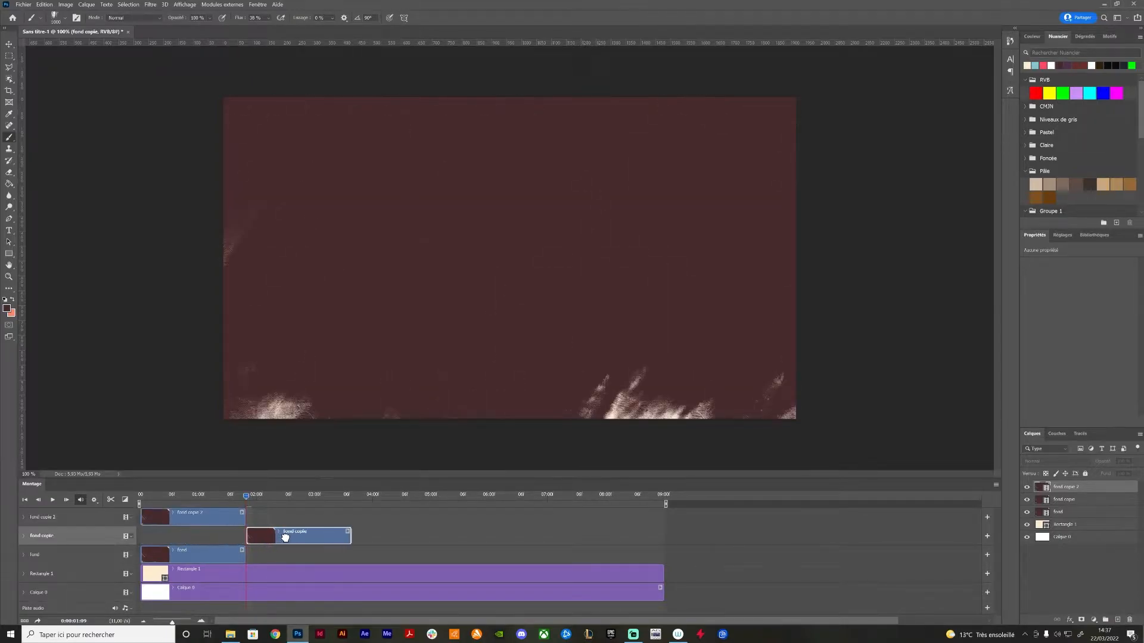
pyautogui.moveTo(186, 516); pyautogui.dragTo(397, 516)
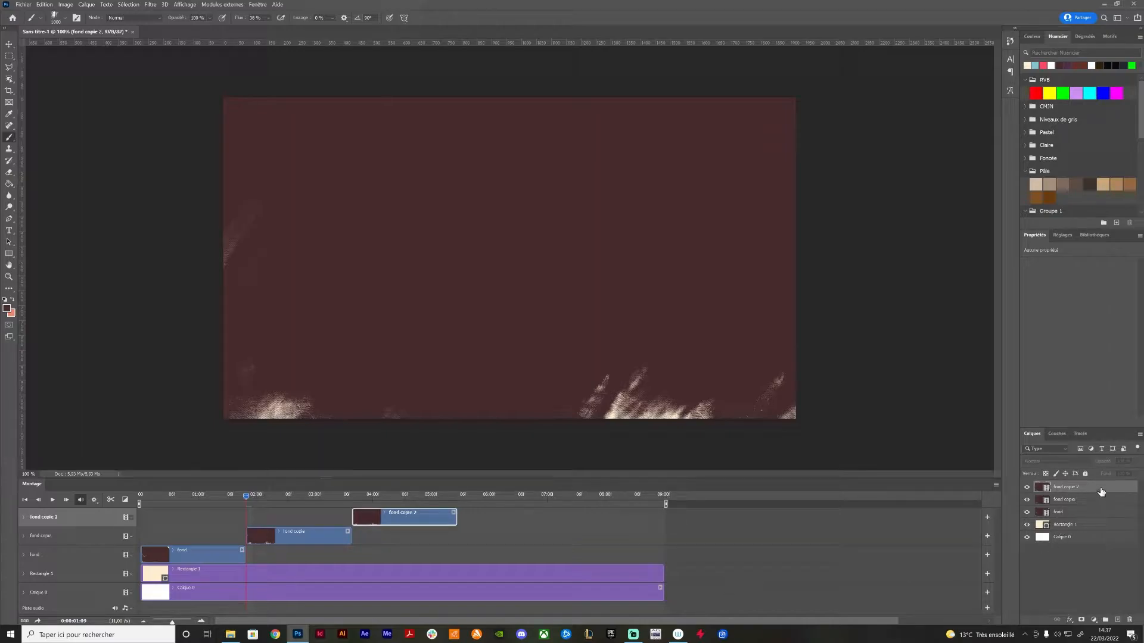
# Append two more copies of the fond clip end to end after the existing ones and play the sequence from the start
pyautogui.moveTo(1103, 570); pyautogui.dragTo(1118, 619)
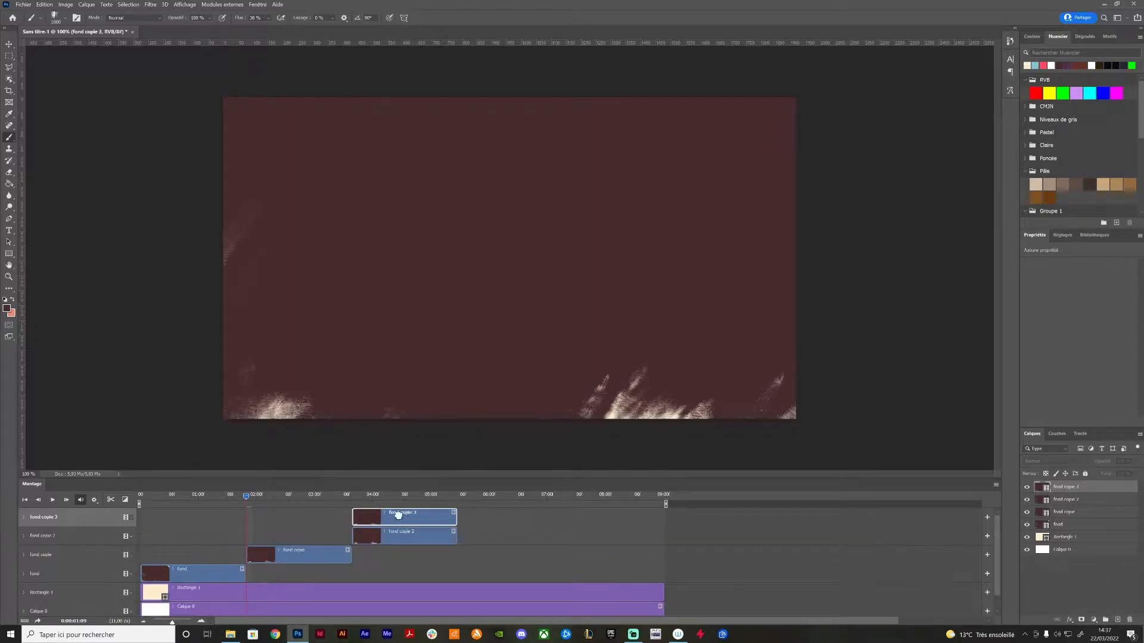
pyautogui.moveTo(394, 515); pyautogui.dragTo(488, 518)
pyautogui.moveTo(1104, 583); pyautogui.dragTo(1118, 620)
pyautogui.moveTo(520, 526); pyautogui.dragTo(598, 525)
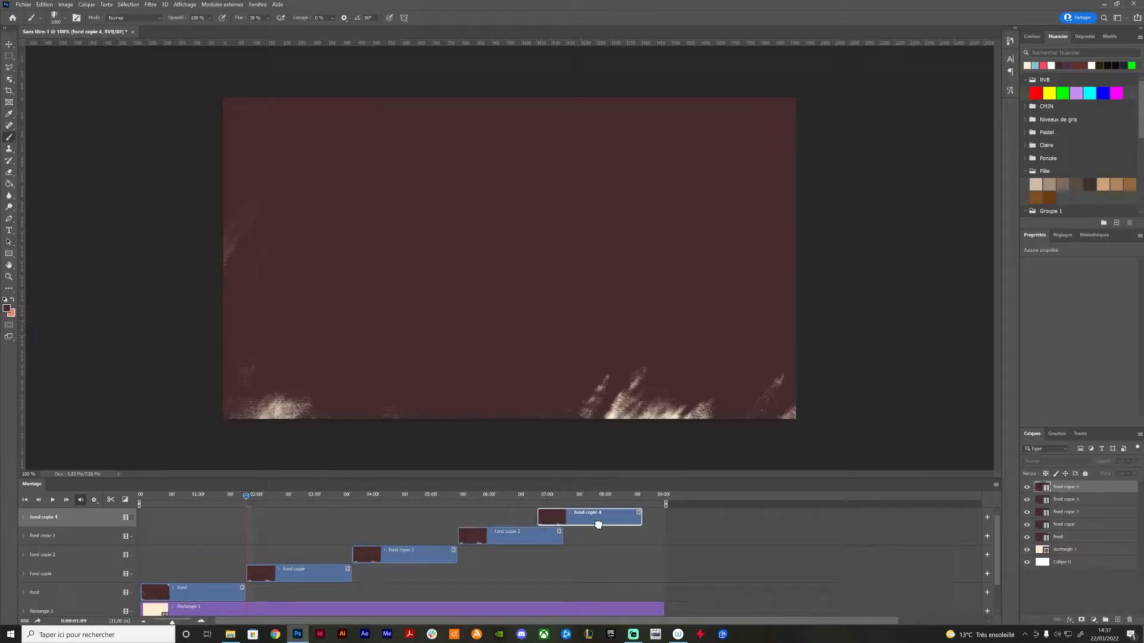
pyautogui.click(147, 496)
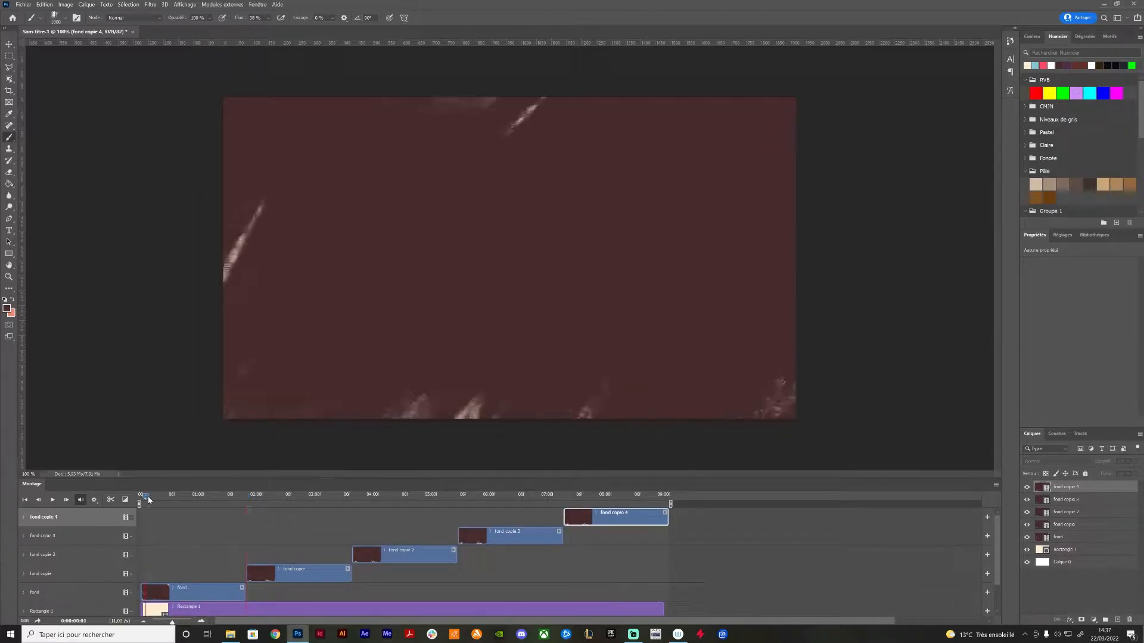
pyautogui.press('space')
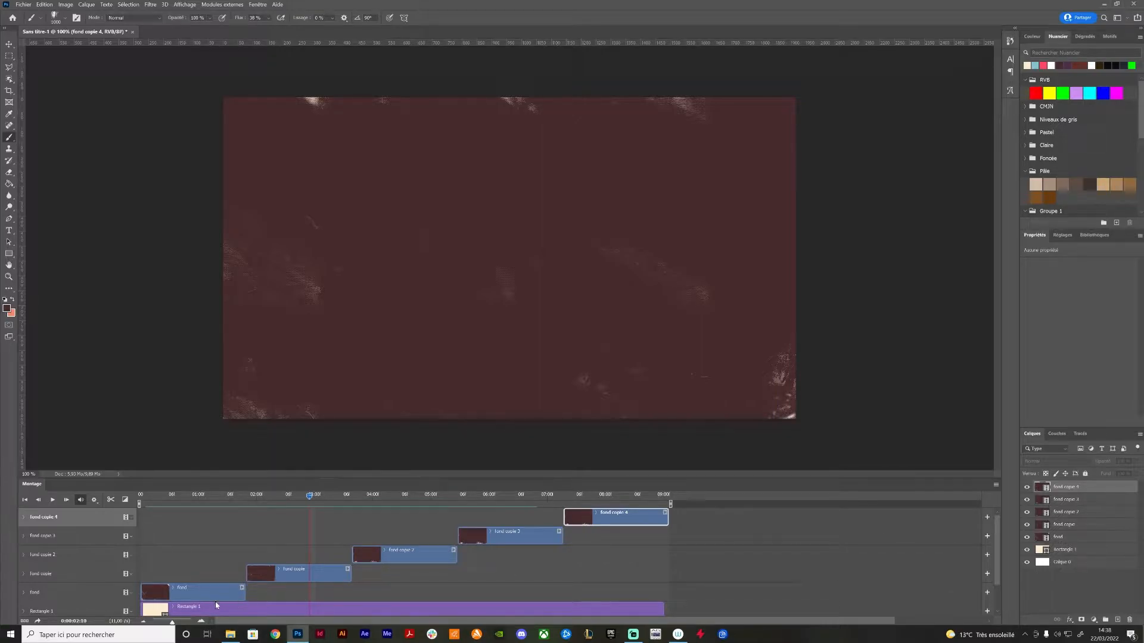
# Select all five fond layers together and convert them into a single smart object
pyautogui.keyDown('shift'); pyautogui.click(1080, 540); pyautogui.keyUp('shift')
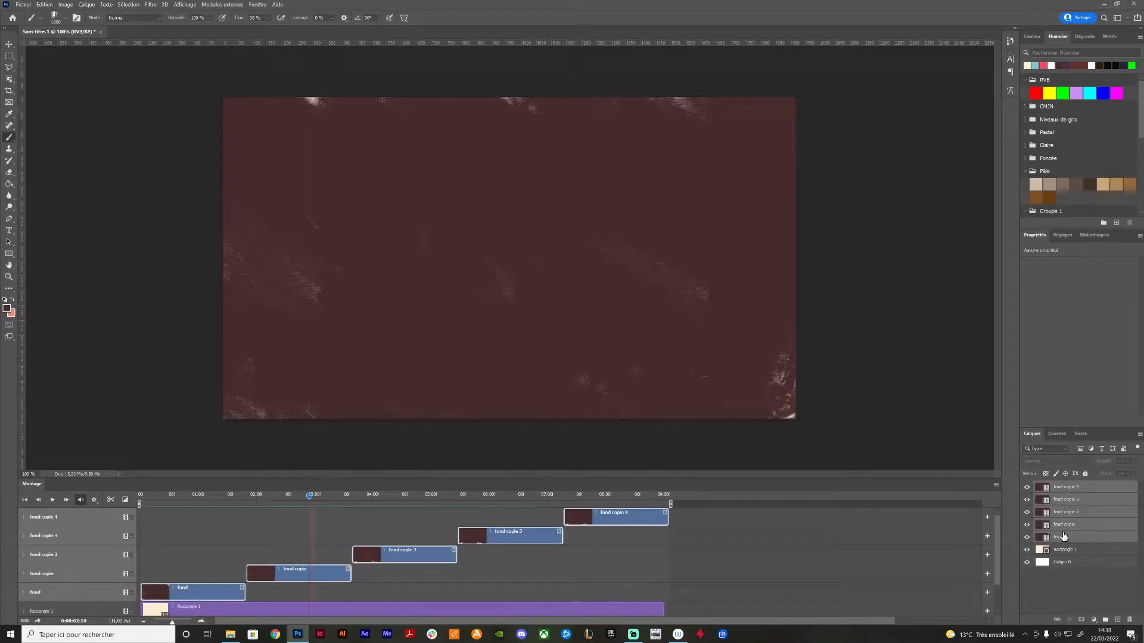
pyautogui.rightClick(1094, 524)
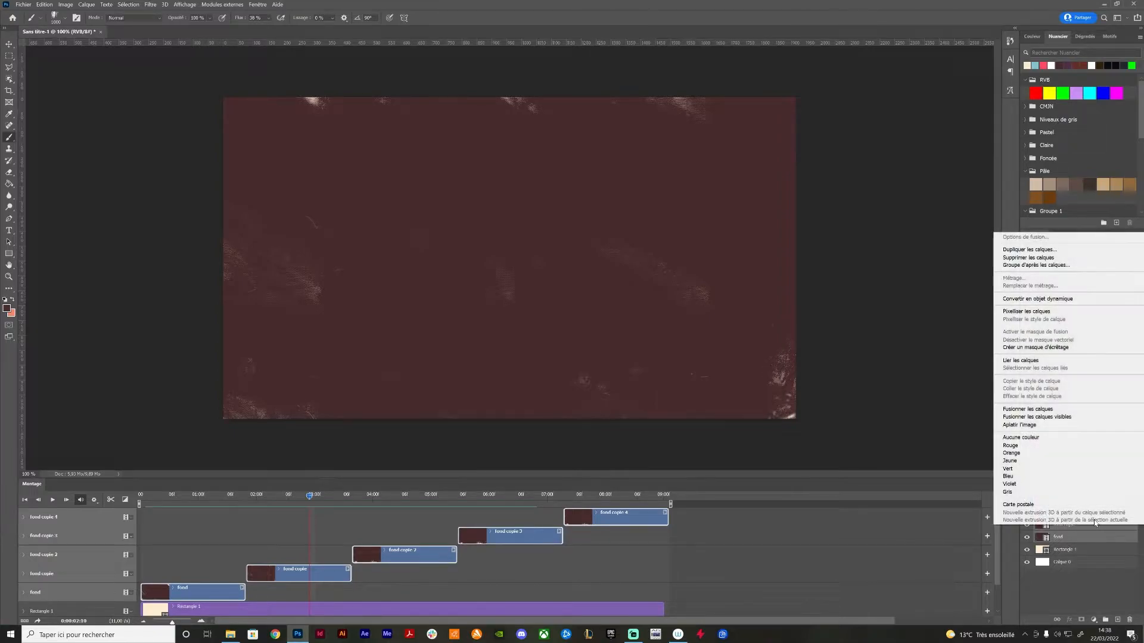
pyautogui.click(1026, 300)
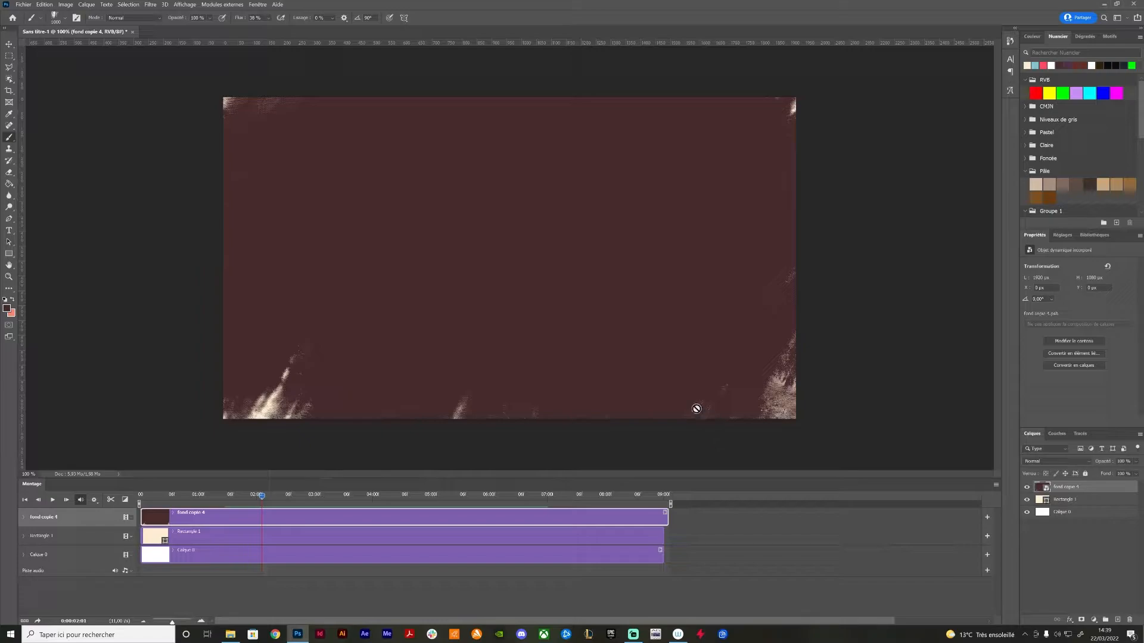
# Add a colour overlay in very dark grey #1f1f1f to the fond copie 4 smart object
pyautogui.click(9, 44)
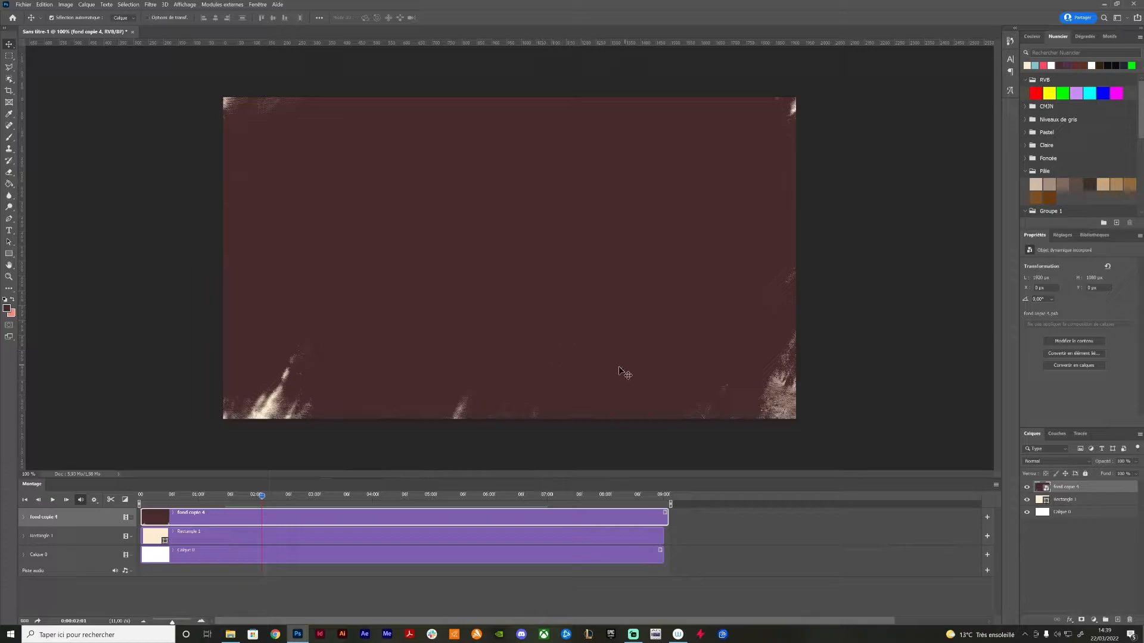
pyautogui.doubleClick(1091, 491)
pyautogui.click(794, 518)
pyautogui.click(999, 428)
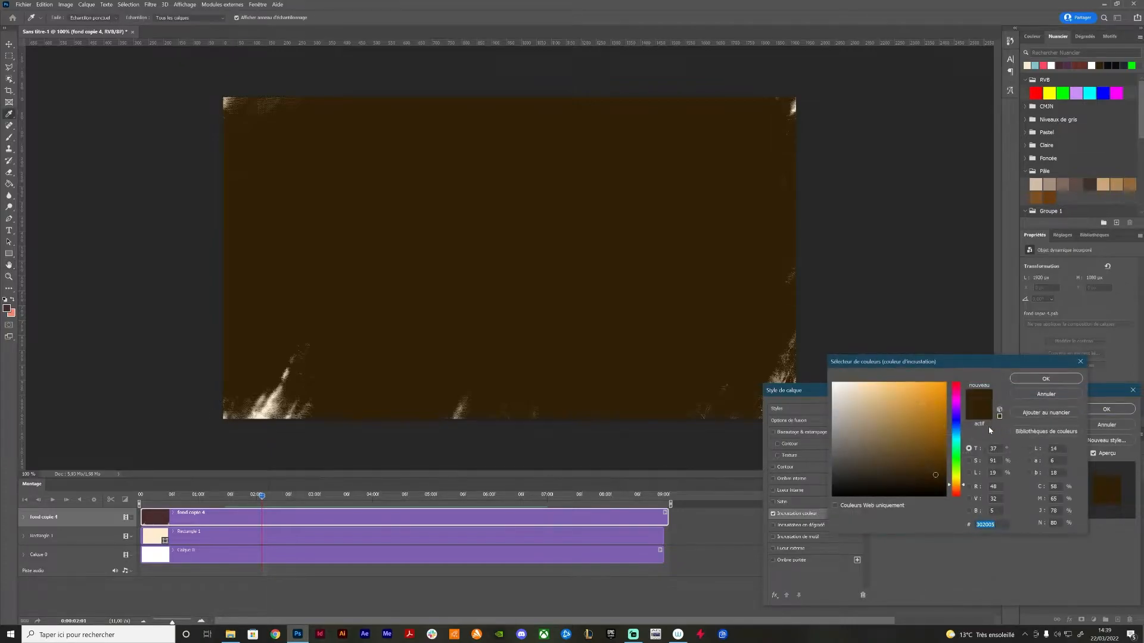
pyautogui.moveTo(852, 470); pyautogui.dragTo(824, 482)
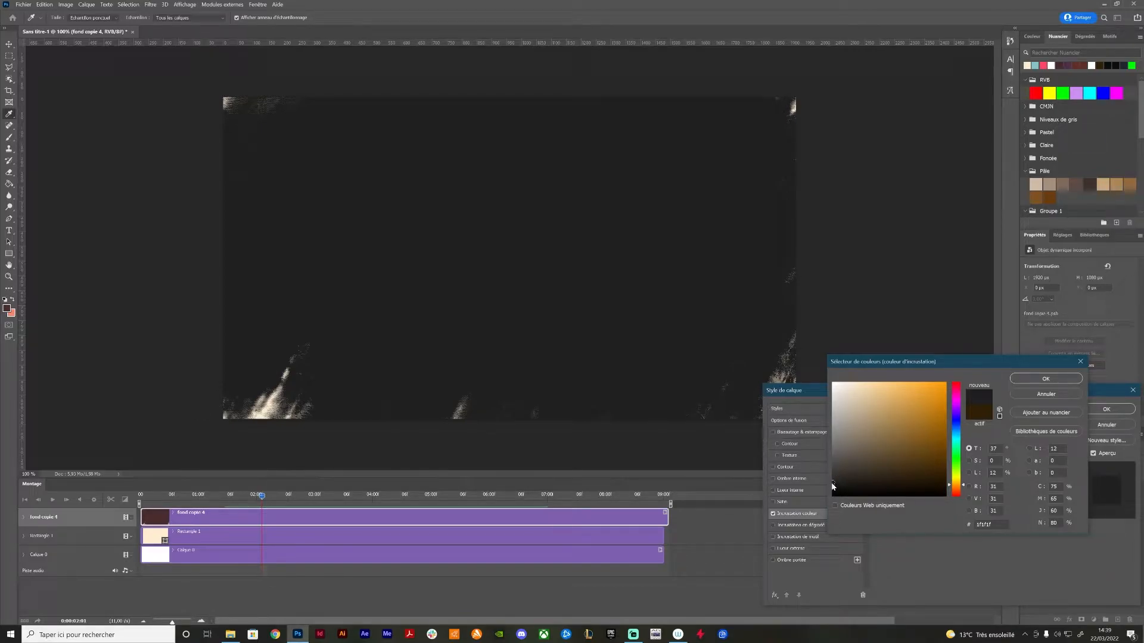
pyautogui.click(1028, 381)
pyautogui.click(1096, 408)
# Play the recoloured background from the start of the timeline for about a second
pyautogui.moveTo(262, 496); pyautogui.dragTo(141, 497)
pyautogui.press('space')
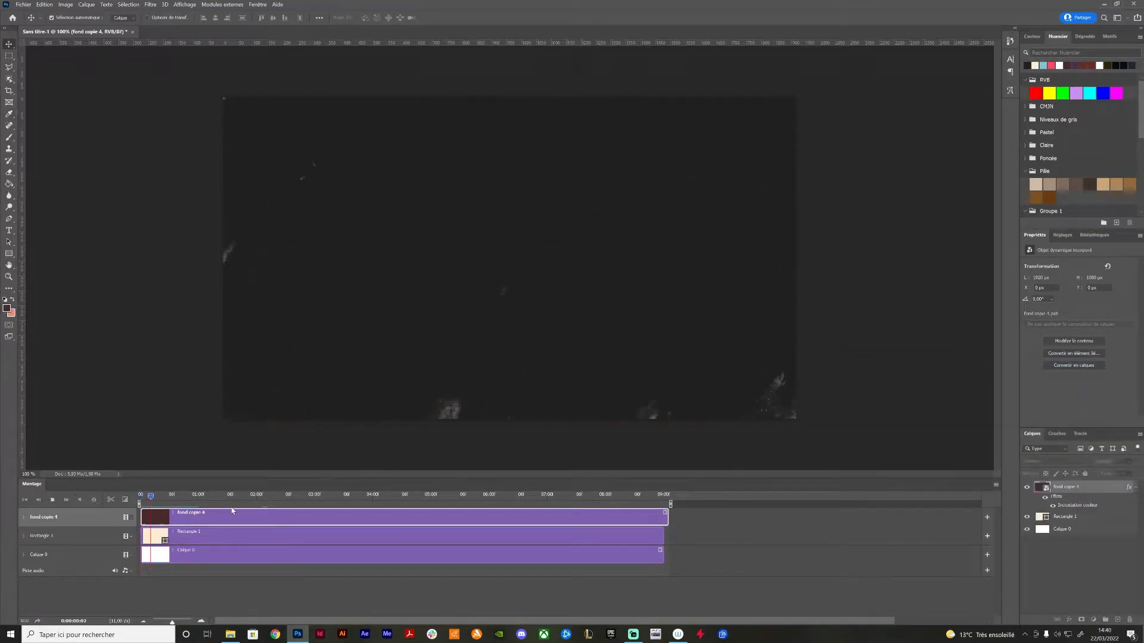
pyautogui.press('space')
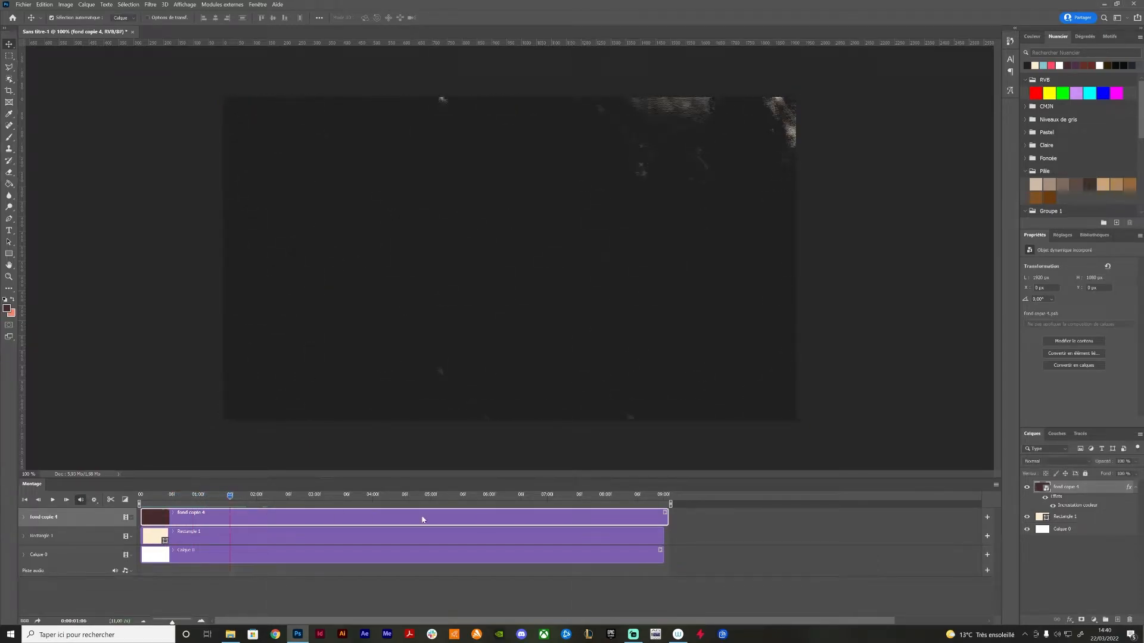
# Add a colour overlay to the Rectangle 1 layer using the bright orange swatch from Groupe 1
pyautogui.click(1092, 519)
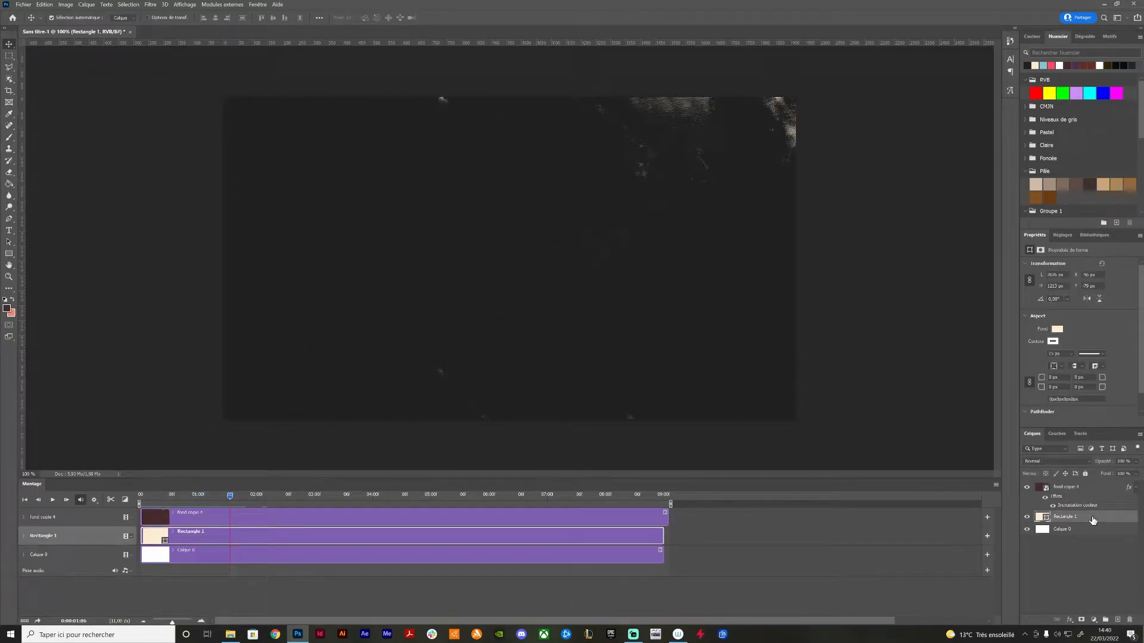
pyautogui.doubleClick(1093, 520)
pyautogui.click(794, 514)
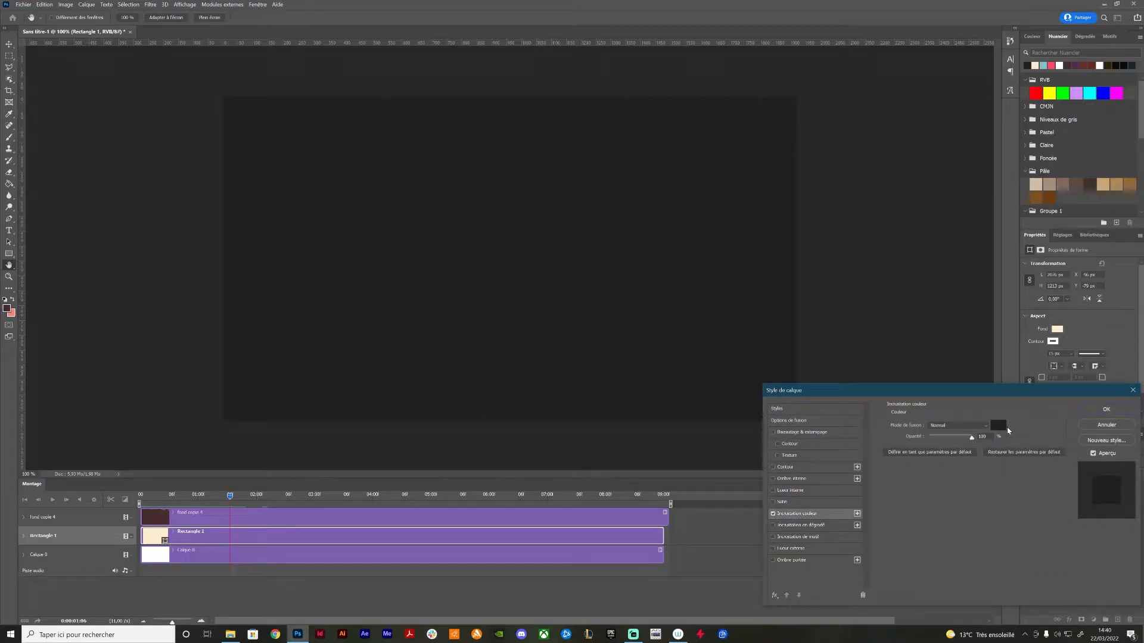
pyautogui.click(1003, 427)
pyautogui.scroll(-3, 1052, 178)
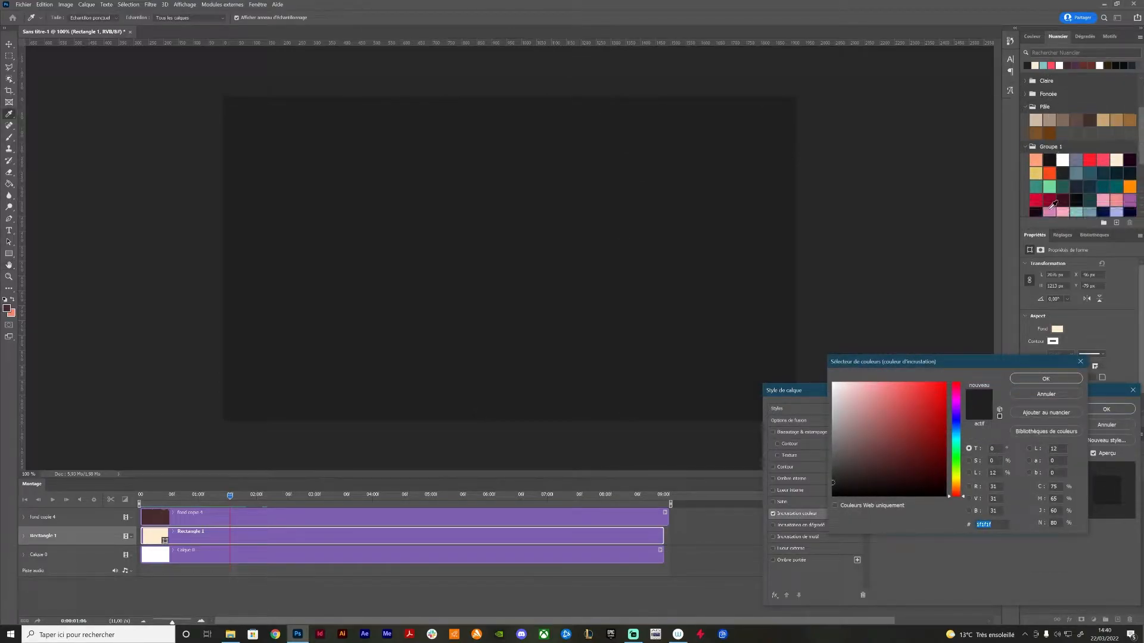
pyautogui.click(1050, 174)
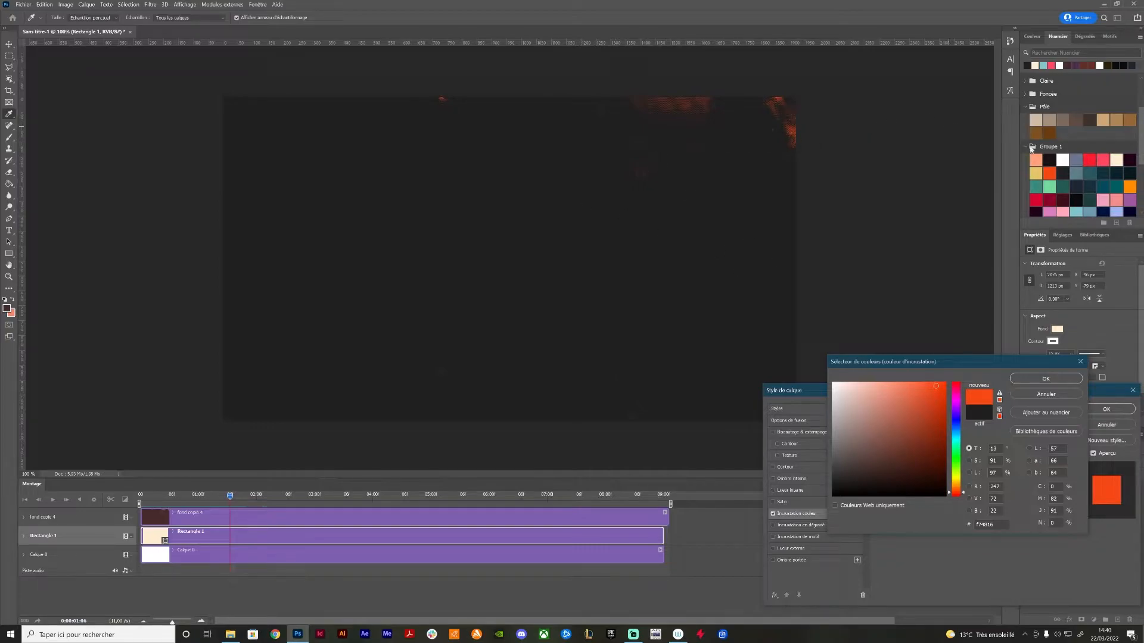
pyautogui.scroll(-1, 1060, 175)
pyautogui.click(1129, 173)
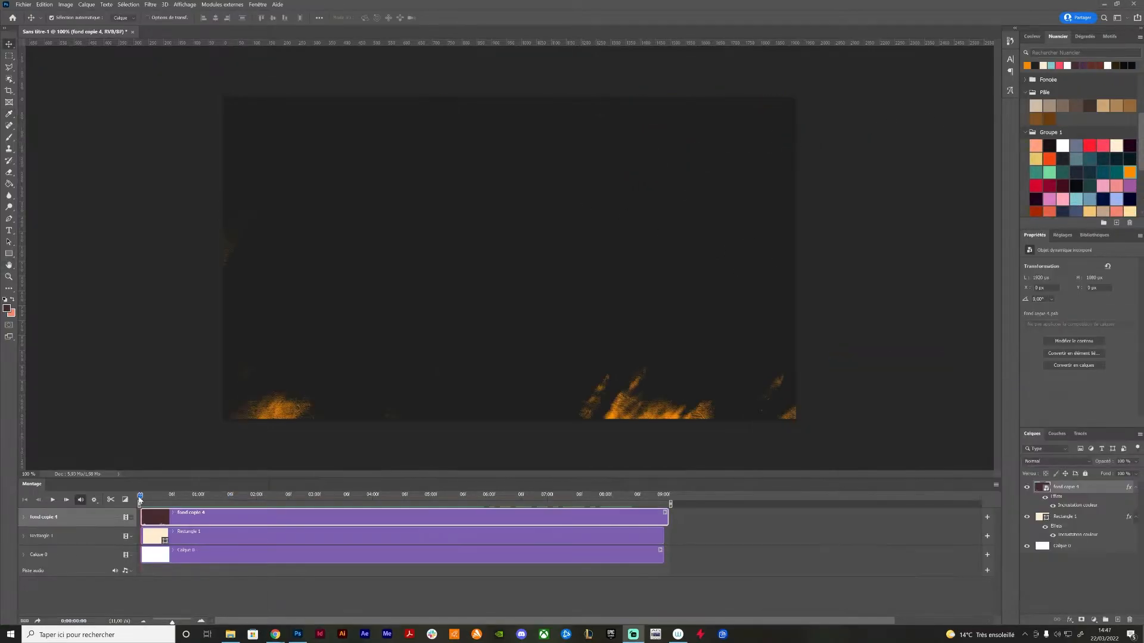
# Play the dark and orange background from the start and scrub through its frames
pyautogui.press('space')
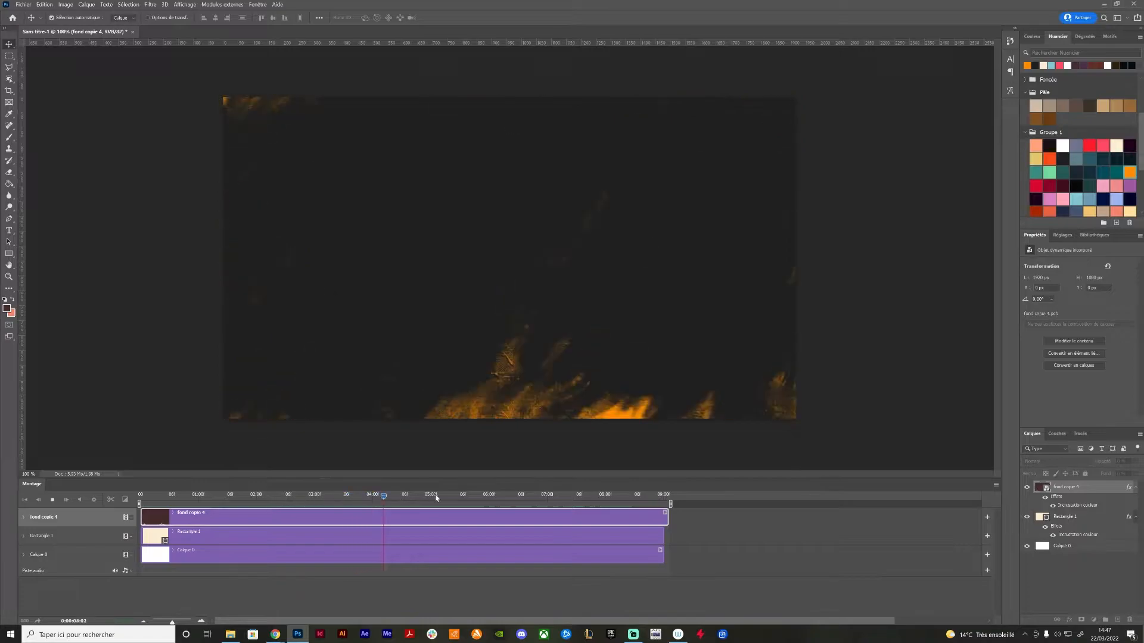
pyautogui.moveTo(477, 495); pyautogui.dragTo(214, 499)
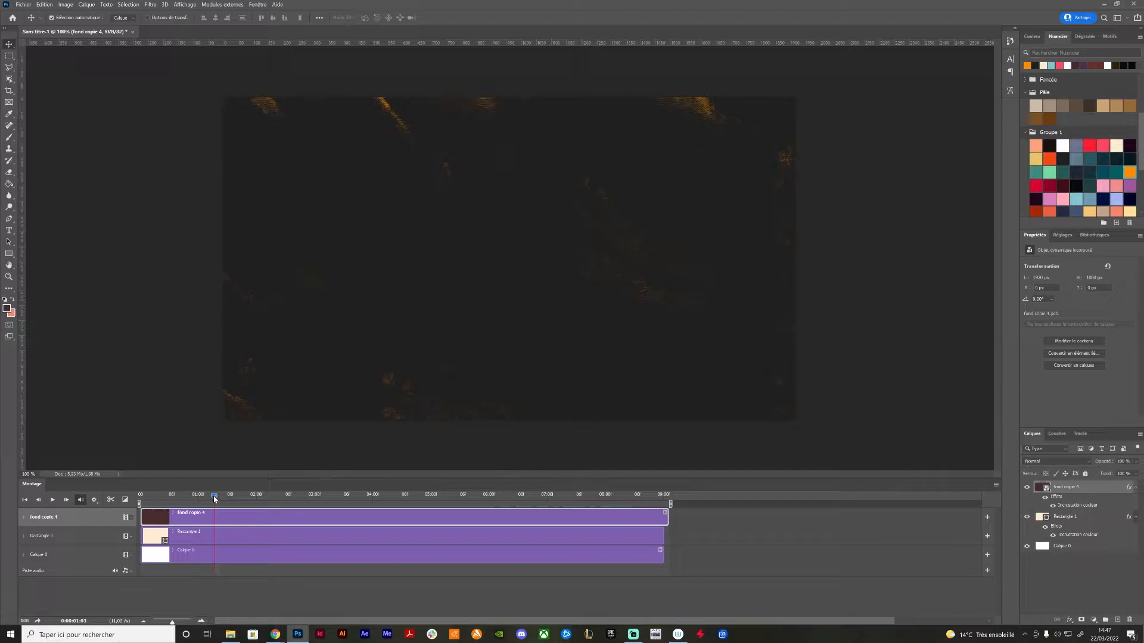
pyautogui.moveTo(215, 499); pyautogui.dragTo(374, 502)
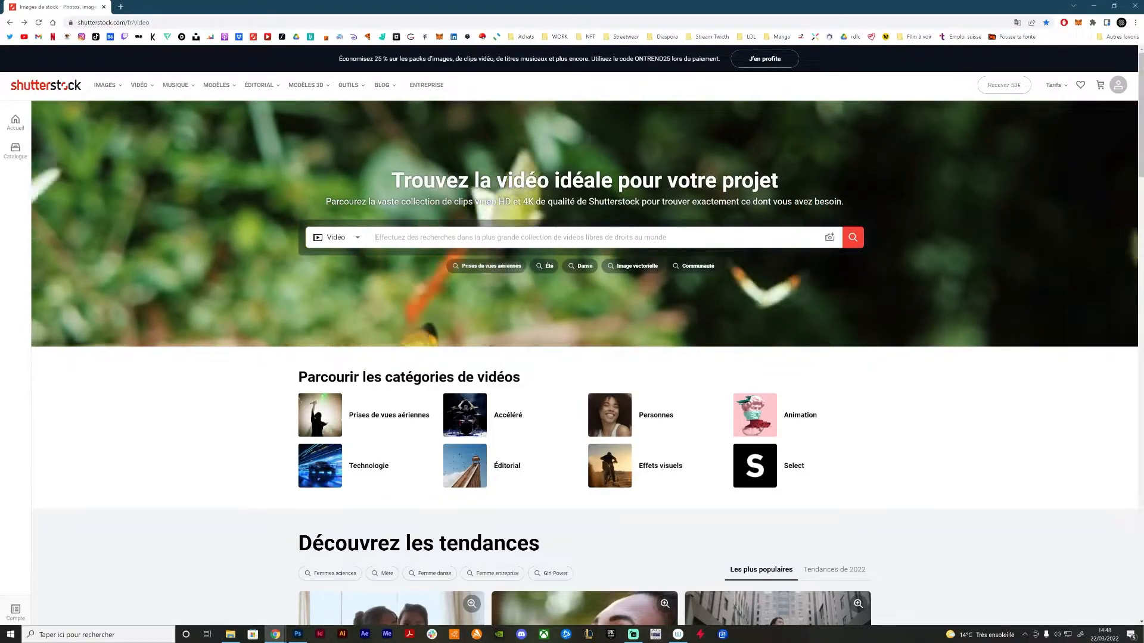
# Search Shutterstock's videos for "bike" in the browser and open the sunset clip of a mountain biker jumping
pyautogui.write('bike')
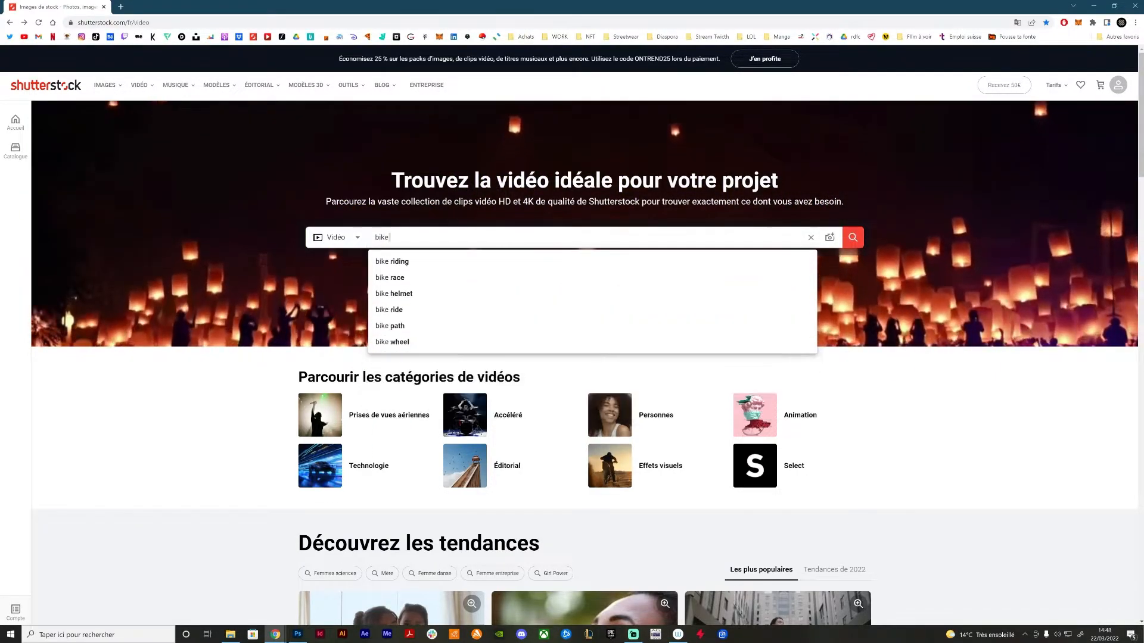
pyautogui.press('Return')
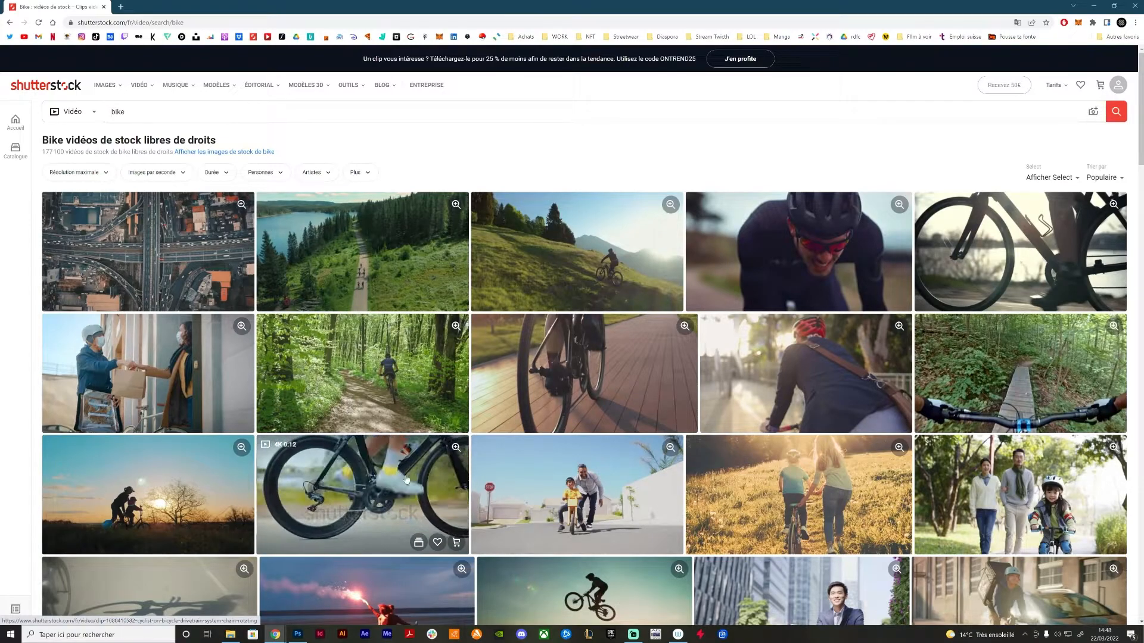
pyautogui.scroll(-3, 397, 477)
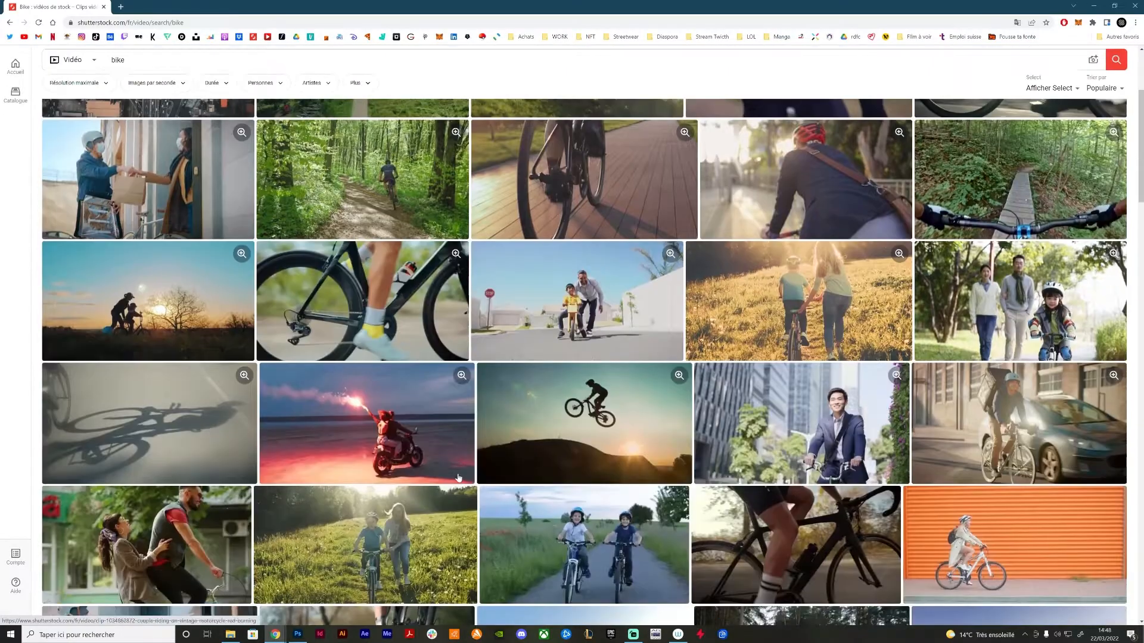
pyautogui.click(571, 405)
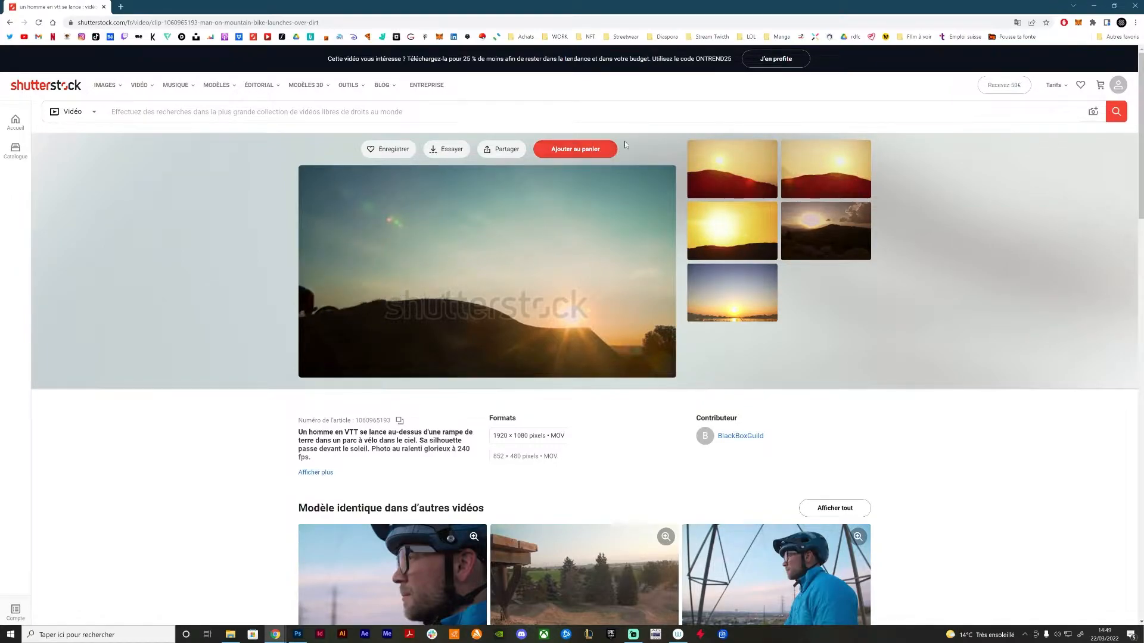
# Download the mountain bike preview clip to the 01_video_youtube_tuto folder, open it in VLC, and close the player
pyautogui.click(441, 153)
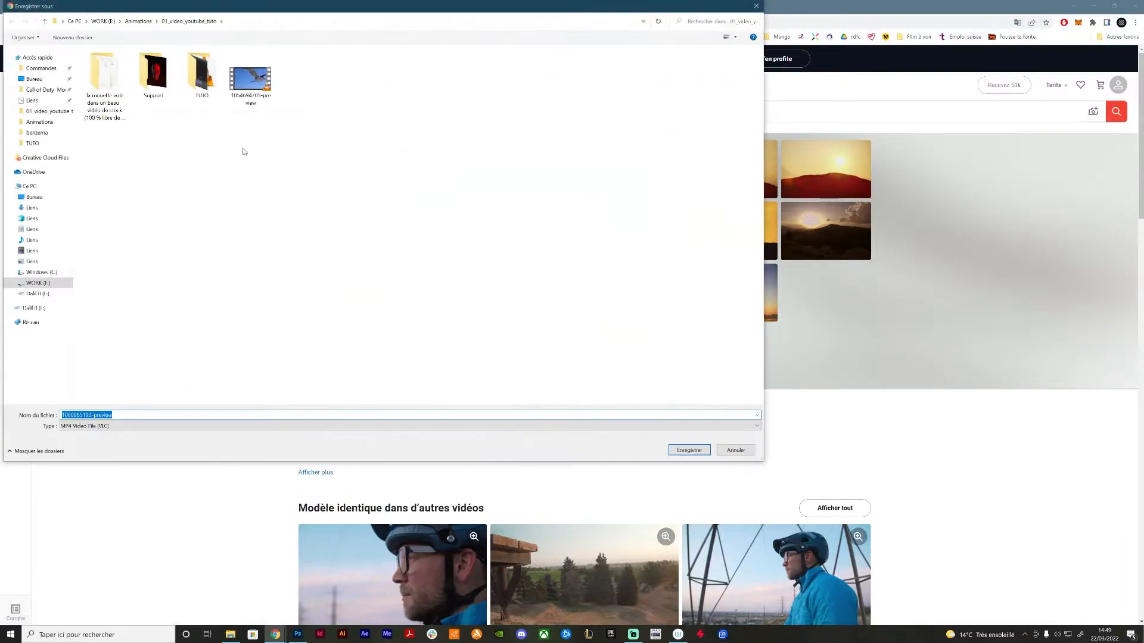
pyautogui.click(698, 451)
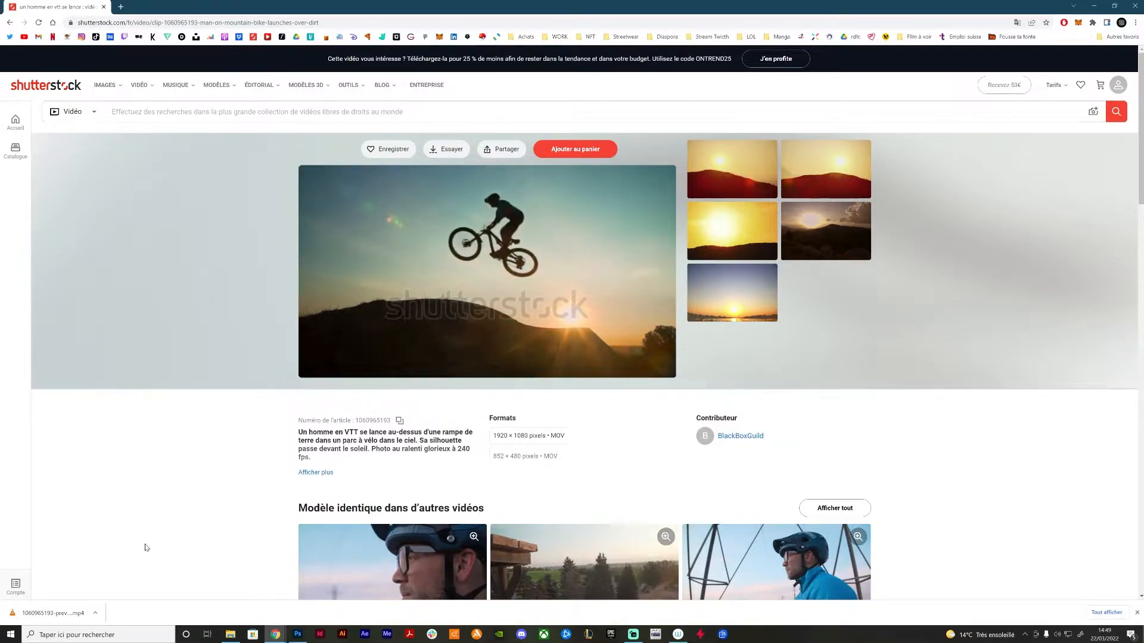
pyautogui.click(57, 614)
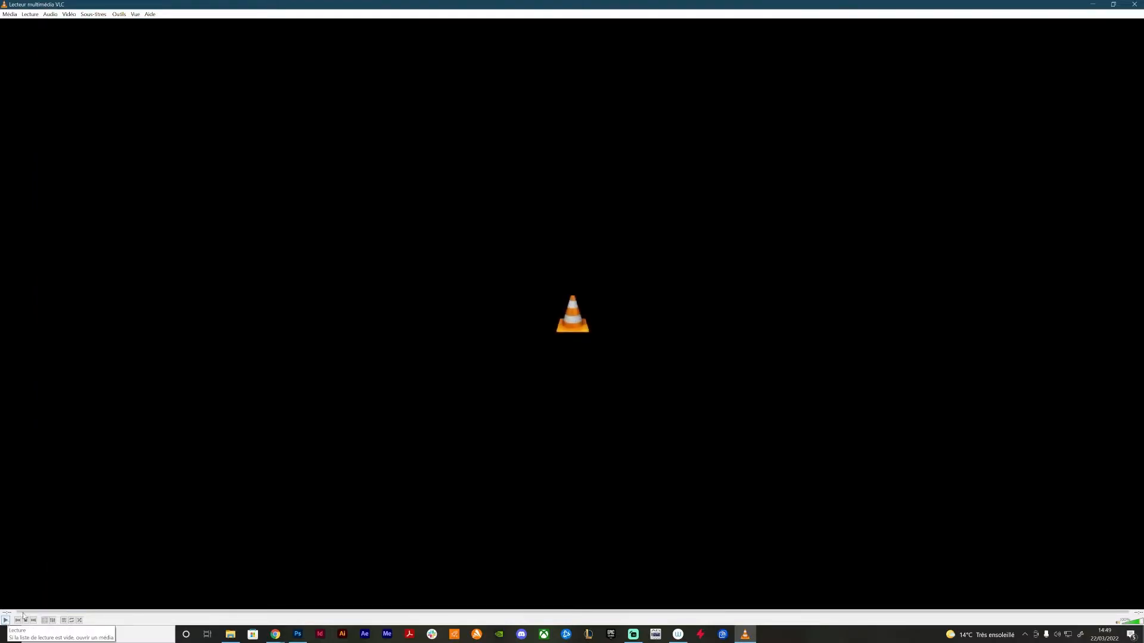
pyautogui.click(1133, 4)
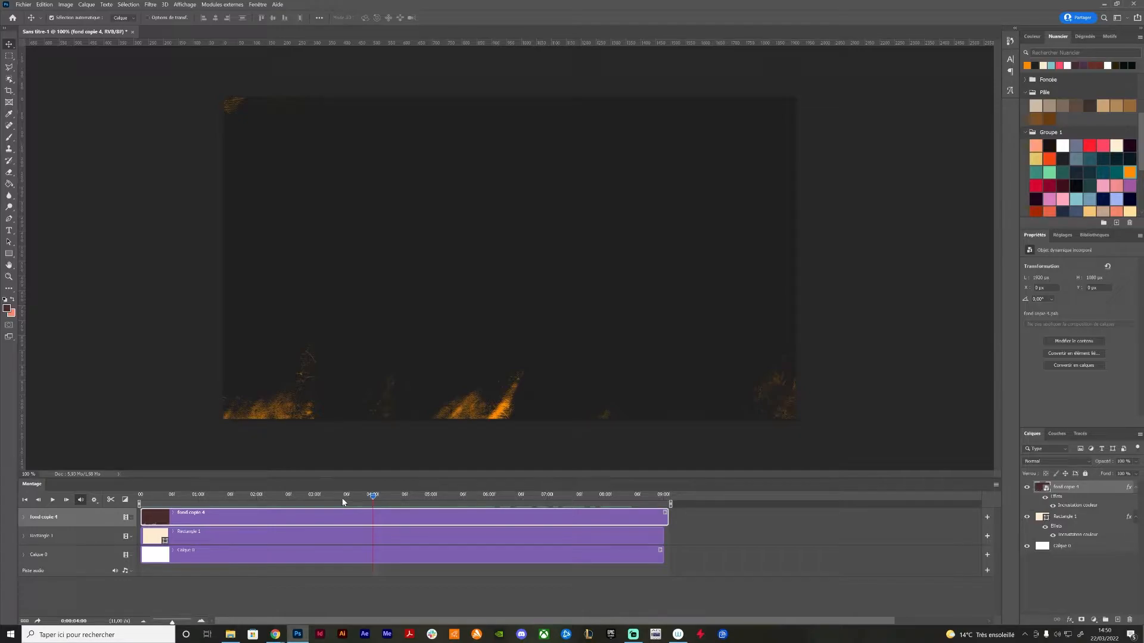
pyautogui.moveTo(351, 499); pyautogui.dragTo(346, 500)
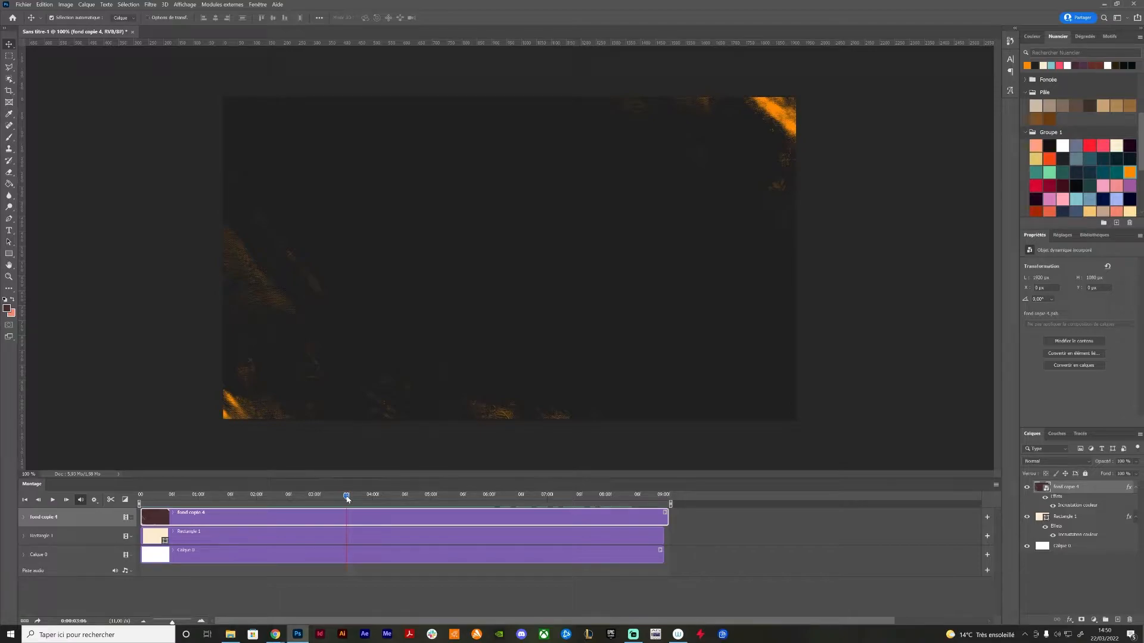
pyautogui.moveTo(347, 499); pyautogui.dragTo(134, 506)
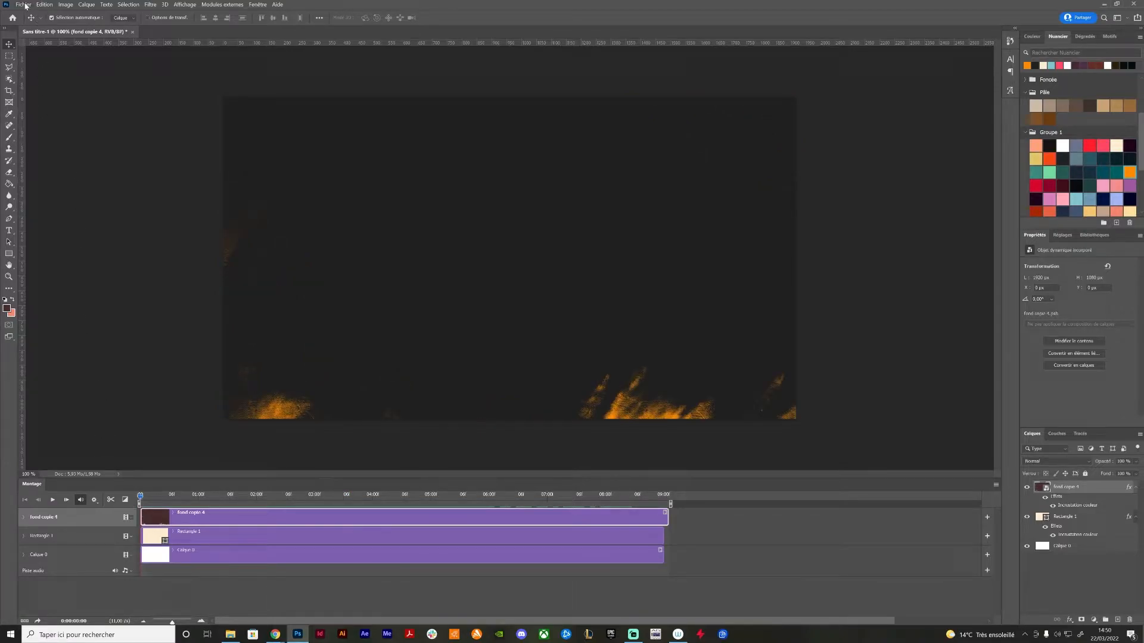
pyautogui.click(24, 5)
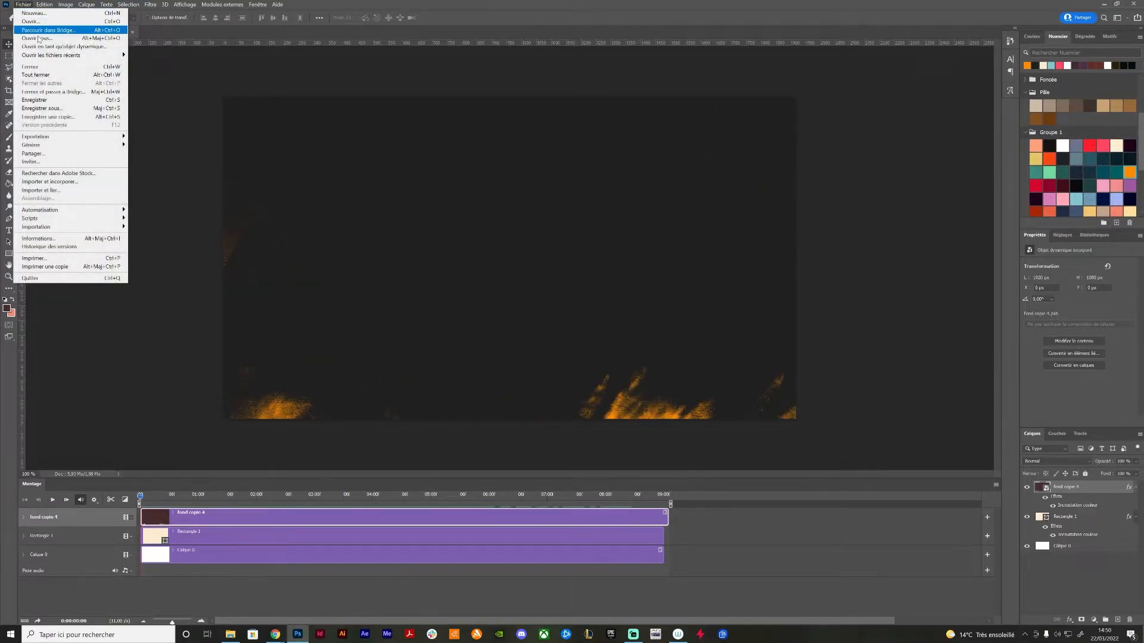
pyautogui.click(74, 185)
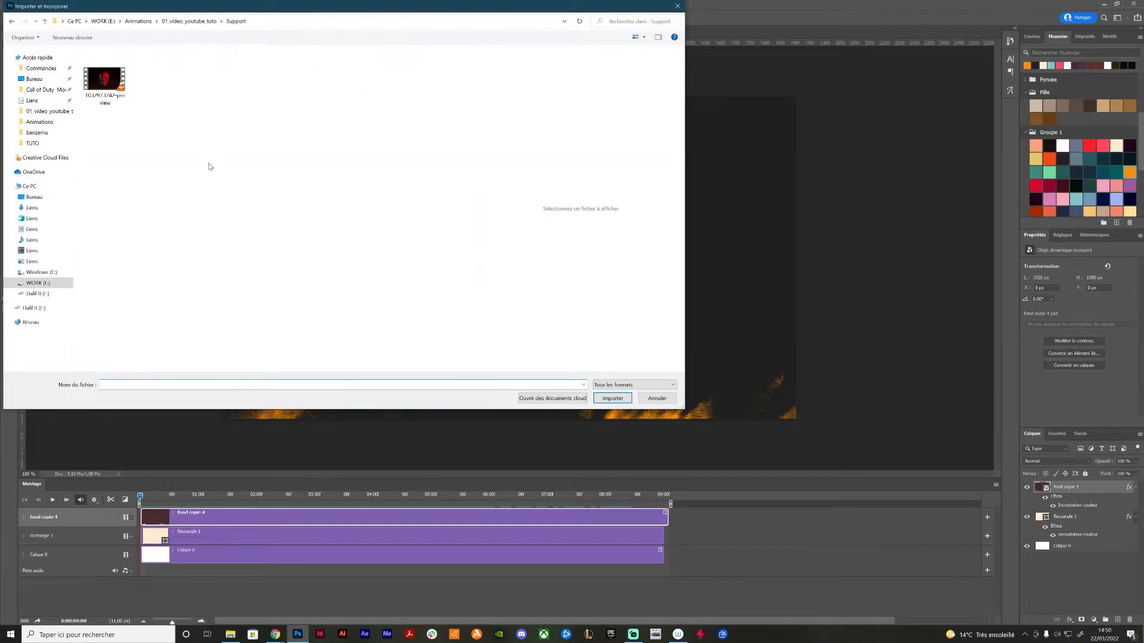
pyautogui.click(104, 80)
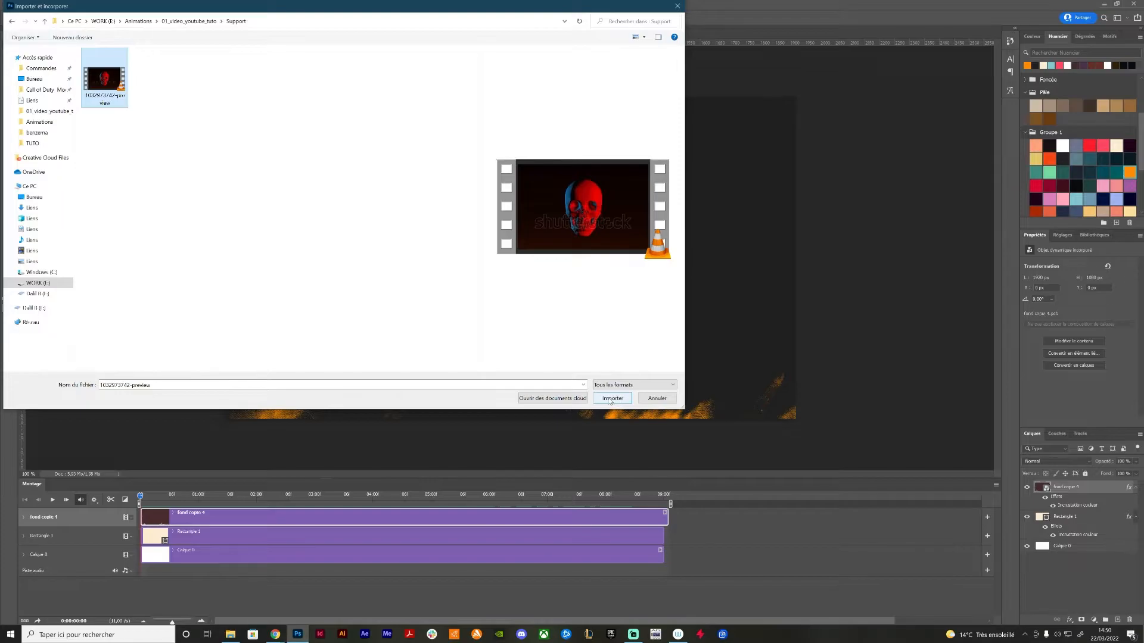
pyautogui.click(611, 399)
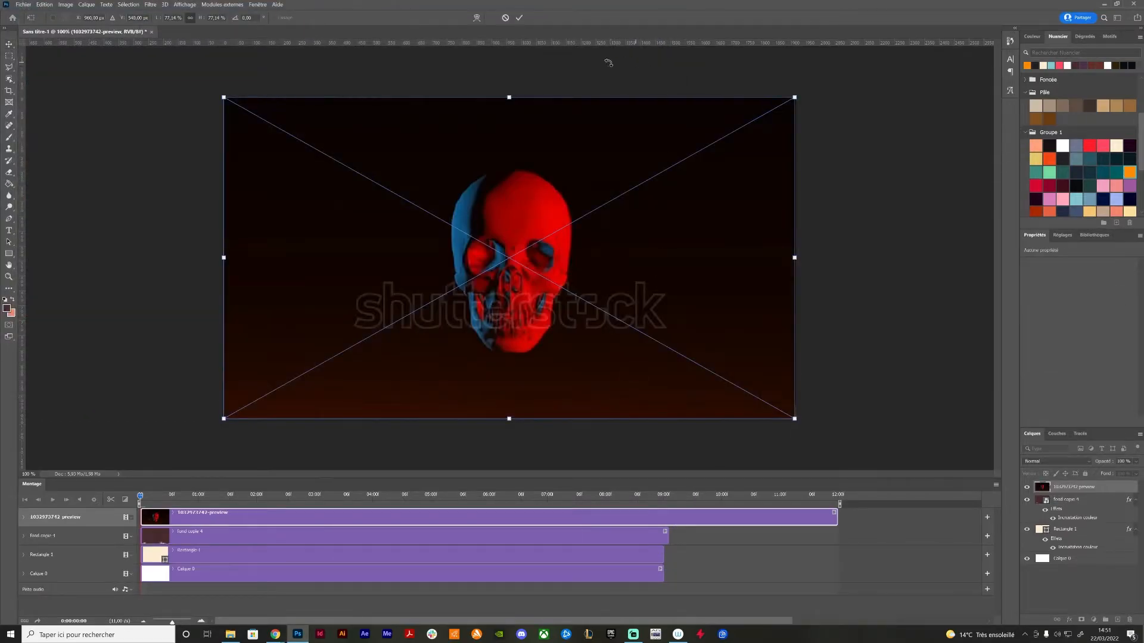
pyautogui.click(519, 18)
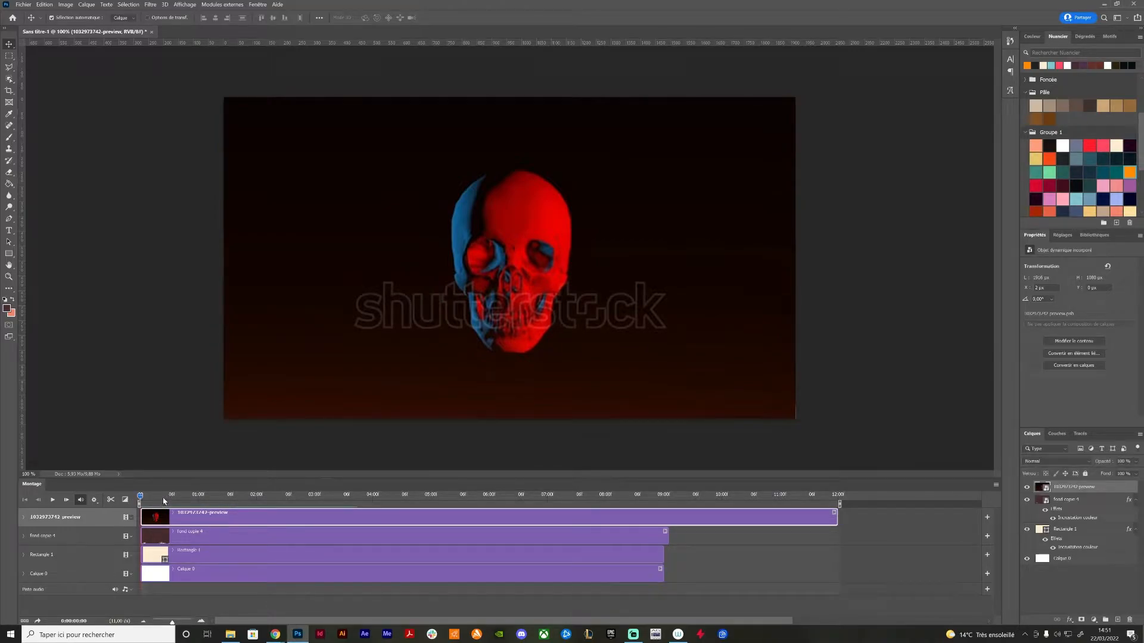
# Preview the skull clip and trim it to start at 0:00:03:01 and end at 0:00:05:00
pyautogui.press('space')
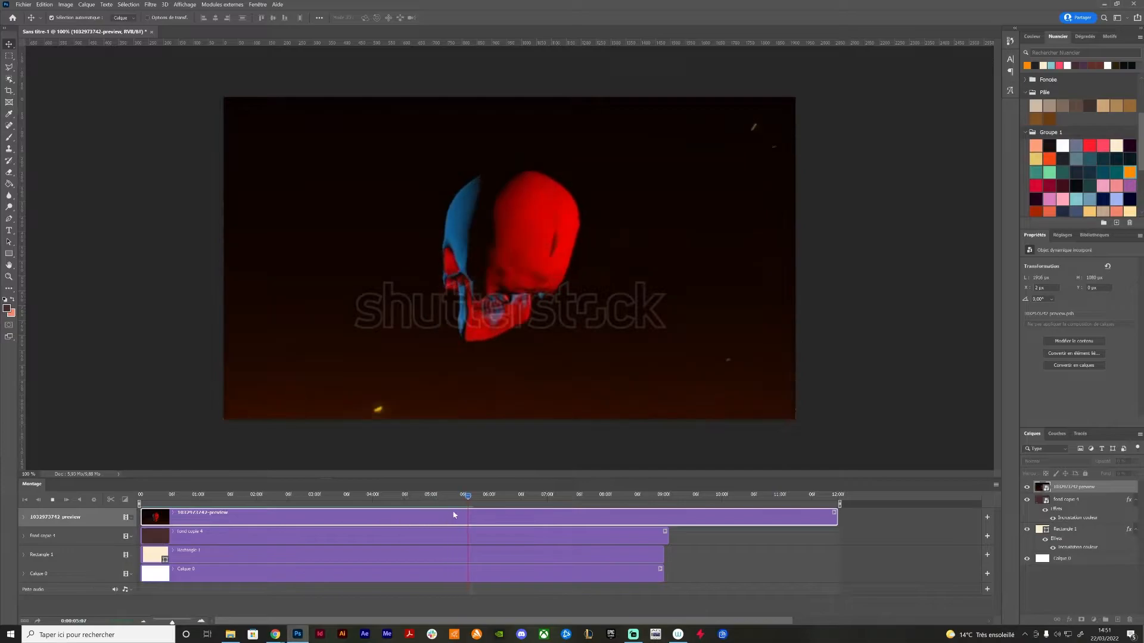
pyautogui.click(411, 495)
pyautogui.moveTo(409, 495); pyautogui.dragTo(320, 506)
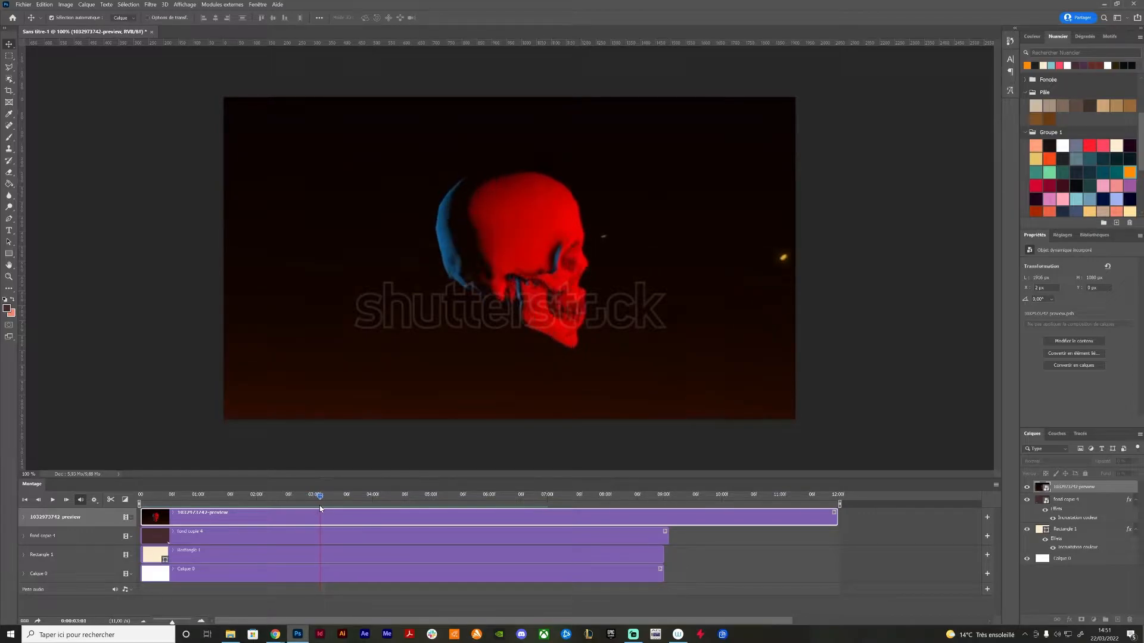
pyautogui.moveTo(141, 517); pyautogui.dragTo(434, 509)
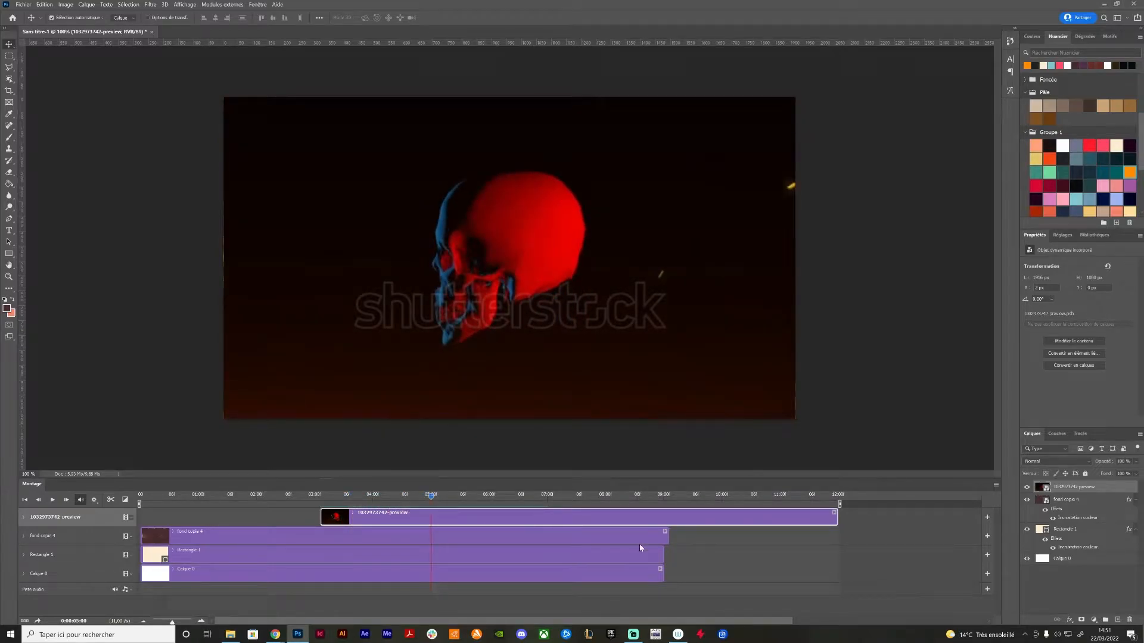
pyautogui.moveTo(837, 520); pyautogui.dragTo(430, 519)
# Play the trimmed skull clip from its start and scrub through its frames
pyautogui.click(320, 495)
pyautogui.press('space')
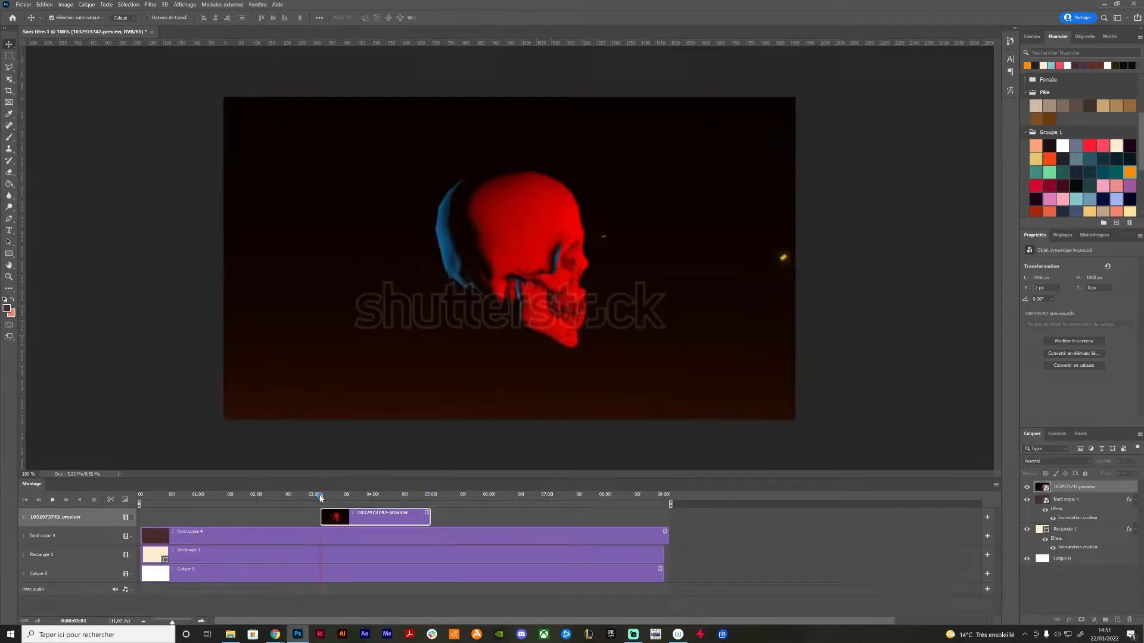
pyautogui.press('space')
pyautogui.moveTo(341, 495); pyautogui.dragTo(391, 508)
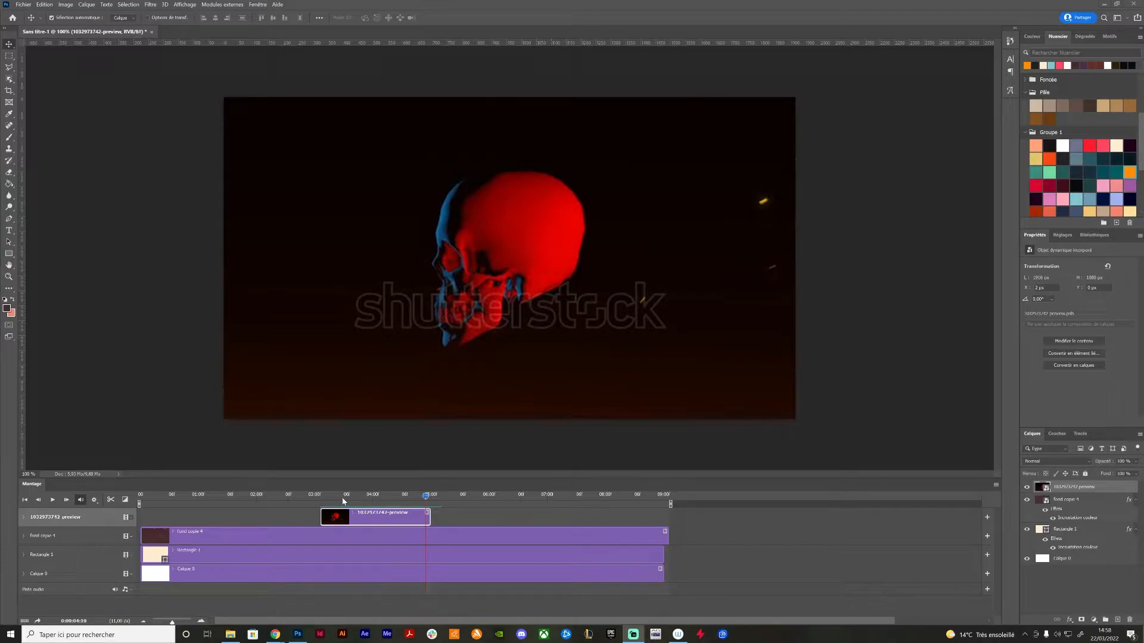
# Move the skull clip near the start of the timeline, shorten the work area to just past its end, and preview it
pyautogui.moveTo(350, 517); pyautogui.dragTo(203, 517)
pyautogui.click(147, 496)
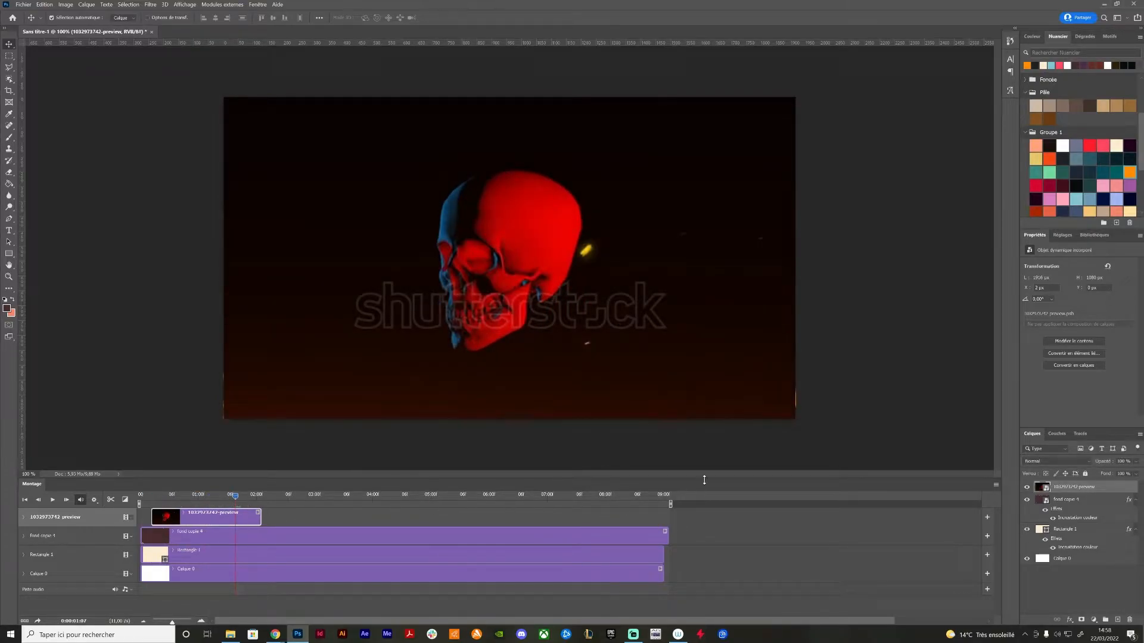
pyautogui.moveTo(670, 505); pyautogui.dragTo(282, 507)
pyautogui.press('space')
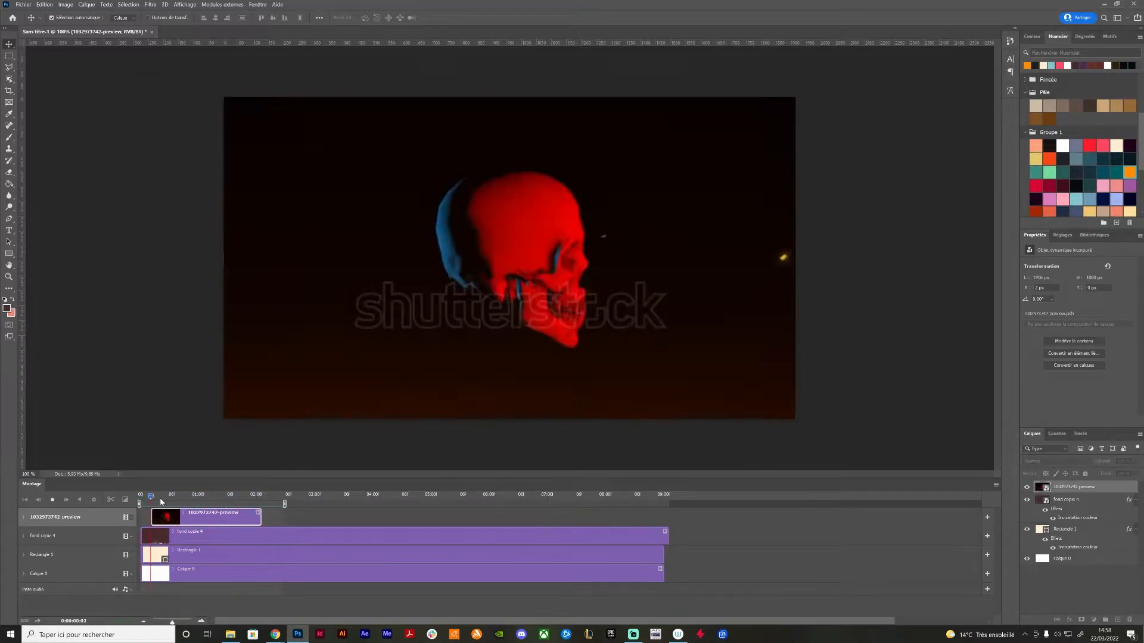
# Scrub through the skull clip to examine how the blue and red lit areas move as the head turns
pyautogui.click(171, 501)
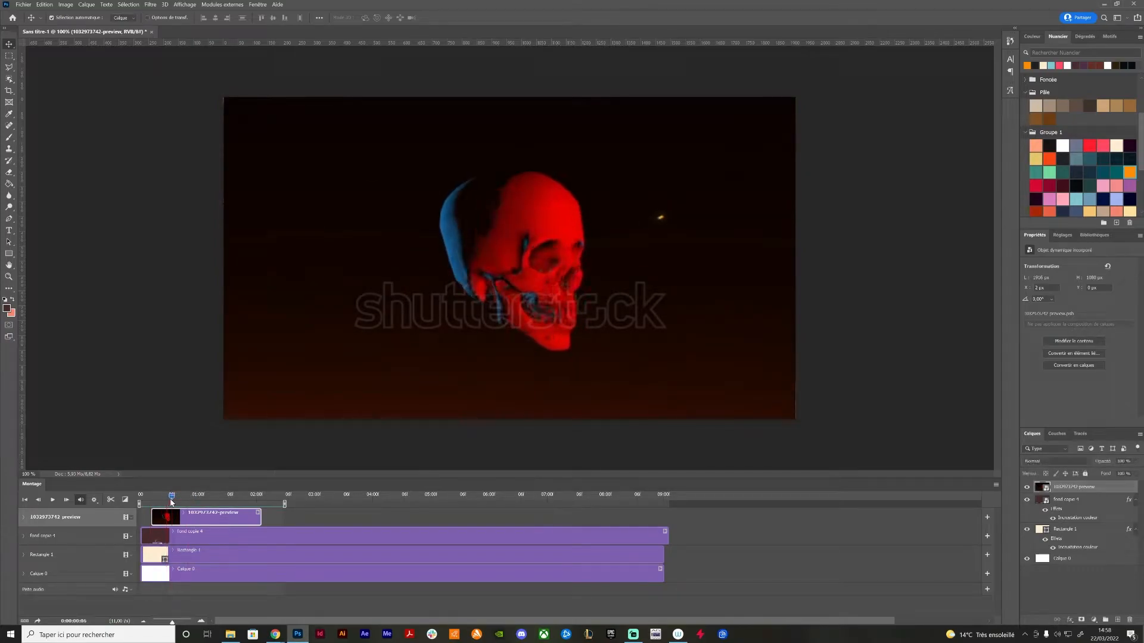
pyautogui.moveTo(174, 500); pyautogui.dragTo(227, 506)
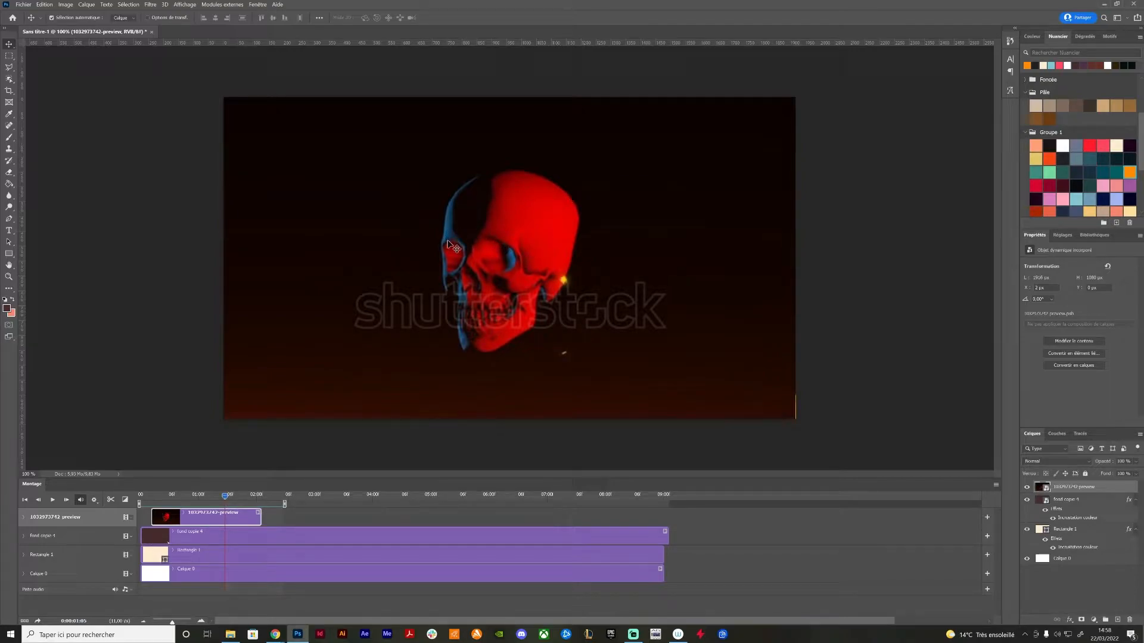
pyautogui.click(160, 498)
pyautogui.moveTo(161, 500); pyautogui.dragTo(189, 504)
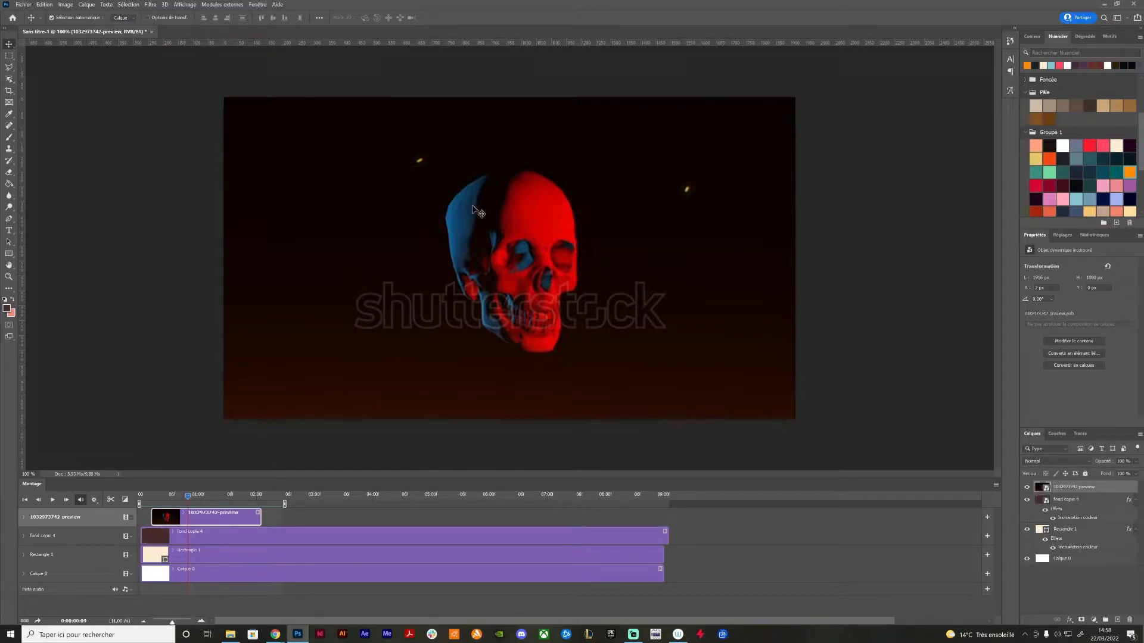
pyautogui.moveTo(156, 498); pyautogui.dragTo(177, 500)
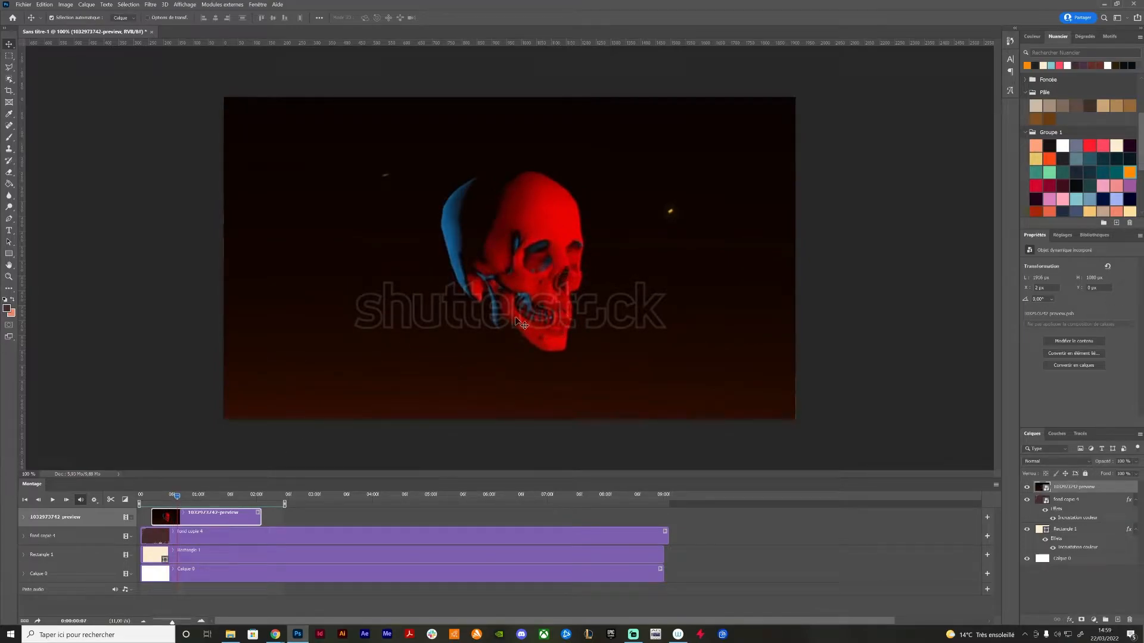
pyautogui.moveTo(182, 500)
pyautogui.mouseDown()
pyautogui.moveTo(217, 507)
pyautogui.moveTo(190, 512)
pyautogui.mouseUp()
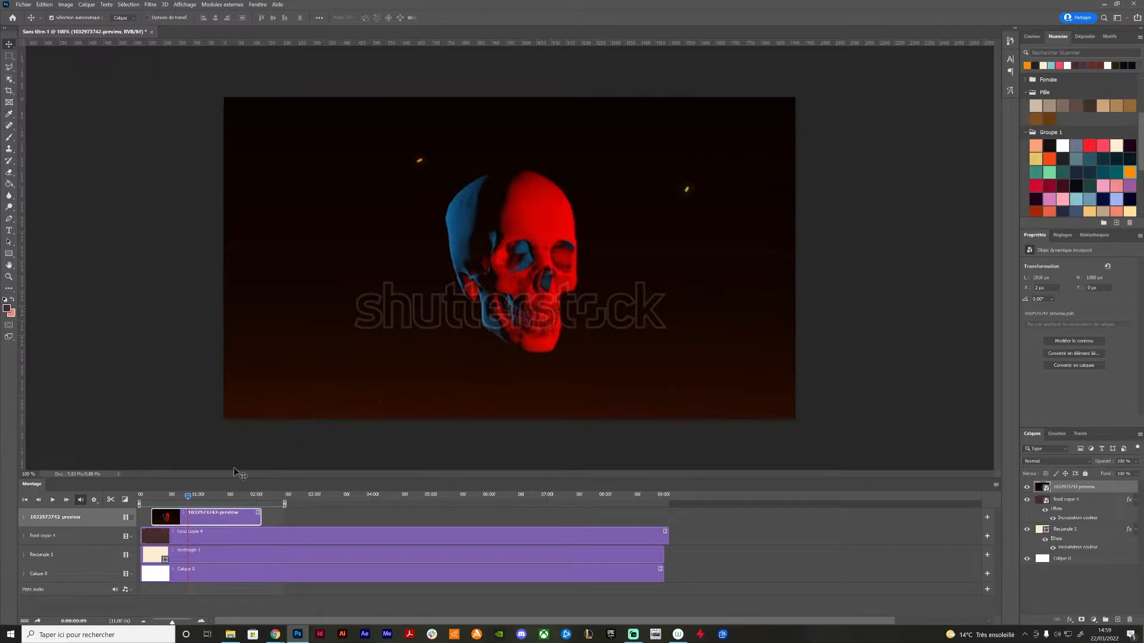
# Add a blank video layer starting at the skull clip's first frame and trim its end to match the clip
pyautogui.moveTo(180, 496); pyautogui.dragTo(153, 499)
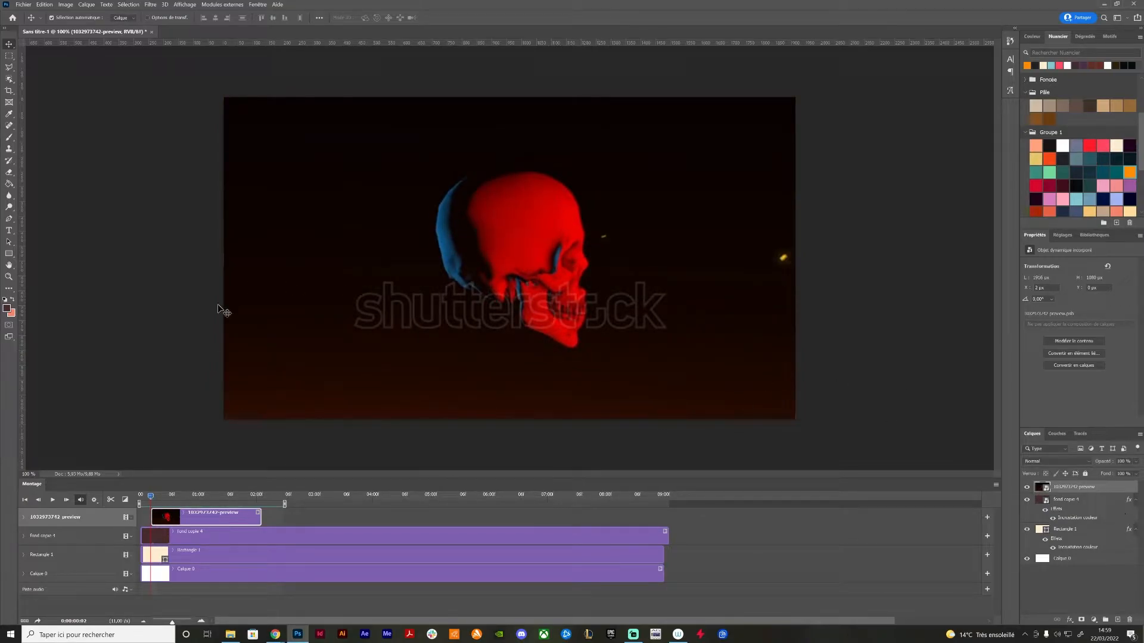
pyautogui.click(85, 4)
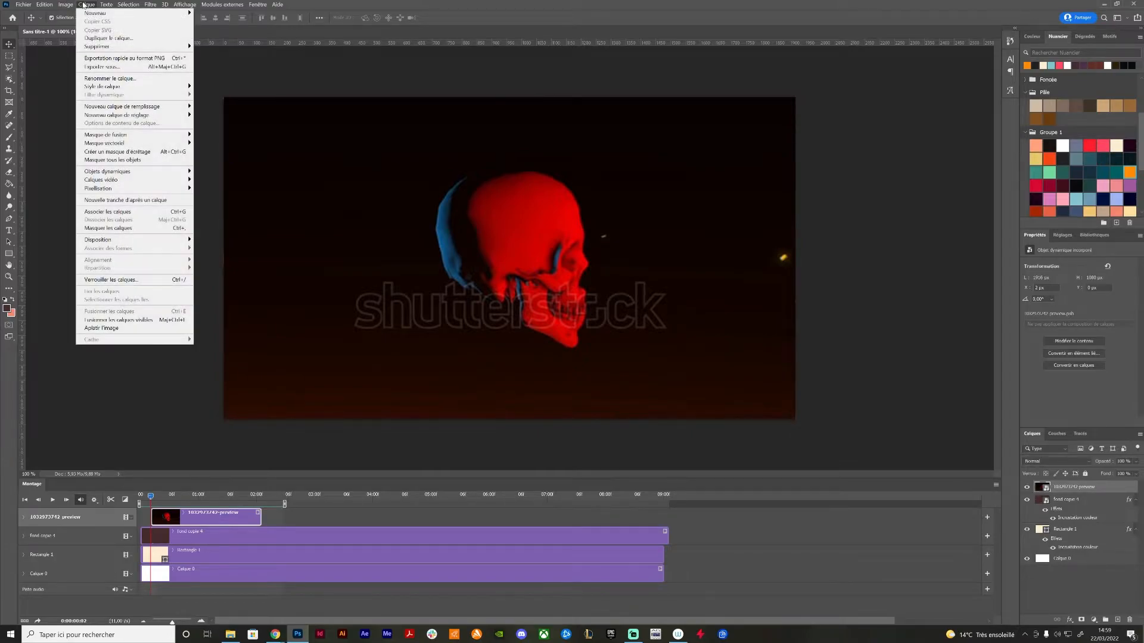
pyautogui.moveTo(110, 182)
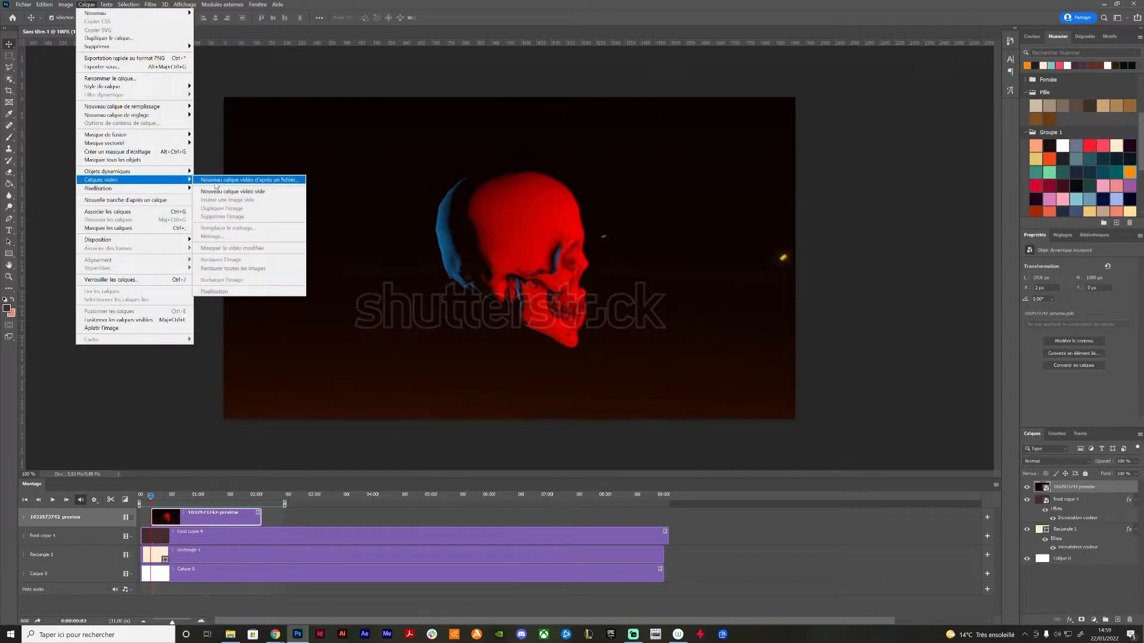
pyautogui.click(223, 192)
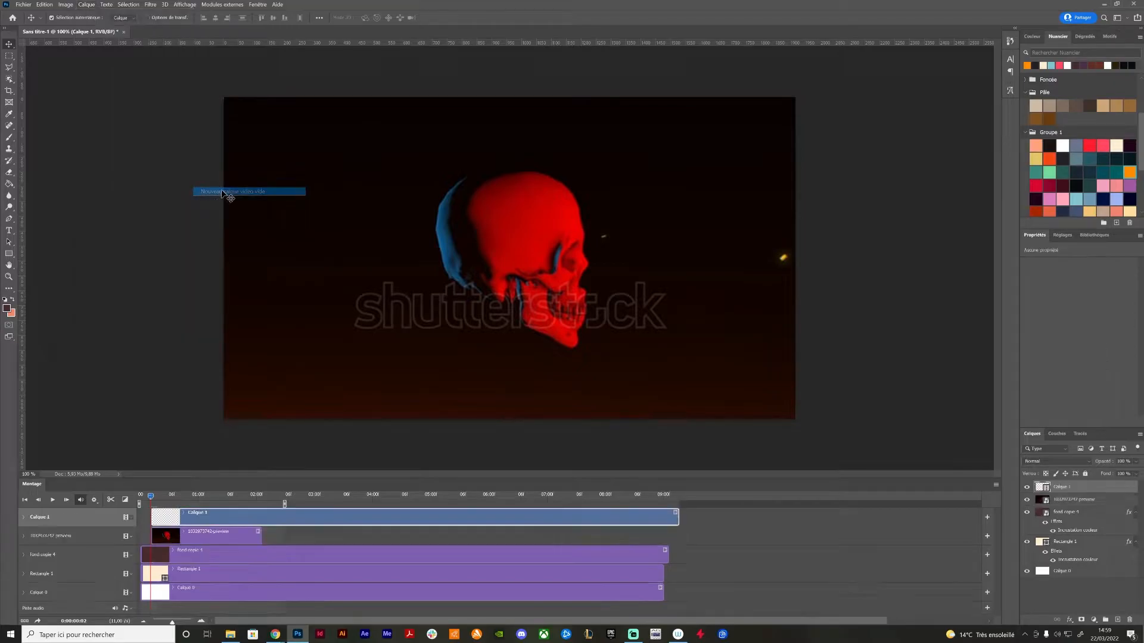
pyautogui.moveTo(678, 522); pyautogui.dragTo(261, 519)
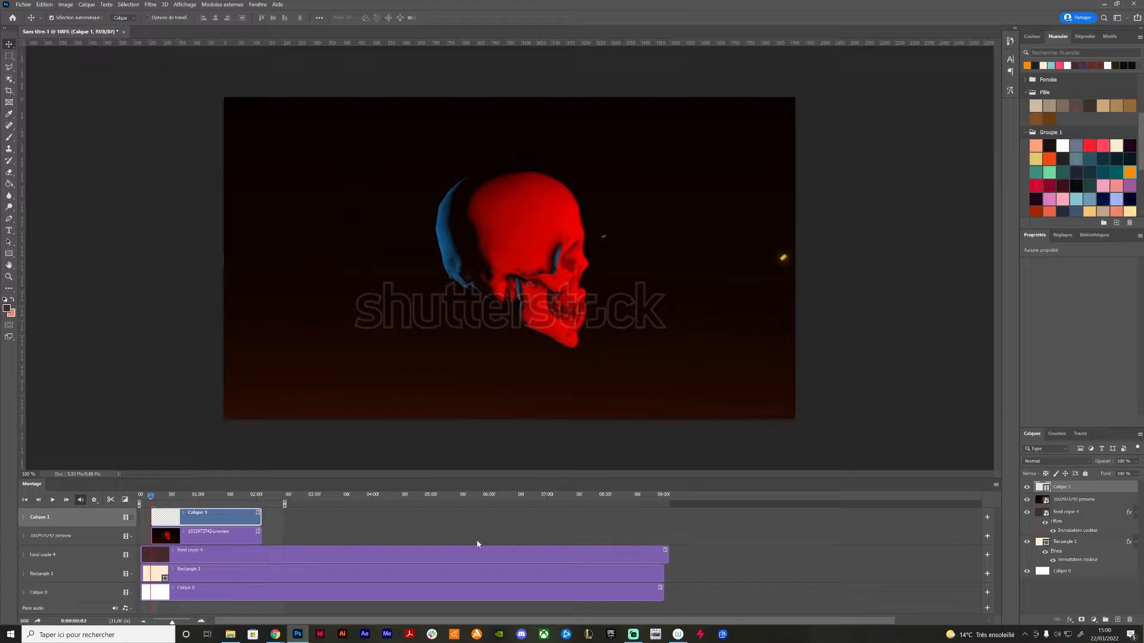
# Rename the new blank video layer "ton 01"
pyautogui.doubleClick(1061, 487)
pyautogui.write('ton 01')
pyautogui.press('Return')
# Activate the Brush tool with the current sampled brush at 35 px and choose pure RGB green as the painting colour
pyautogui.press('b')
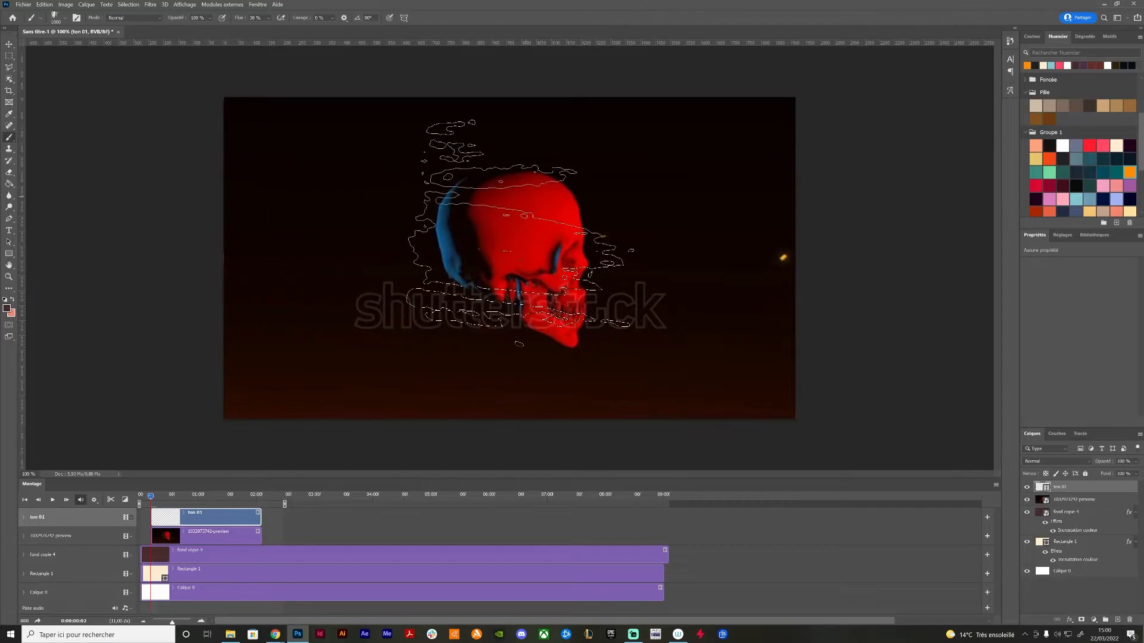
pyautogui.rightClick(468, 221)
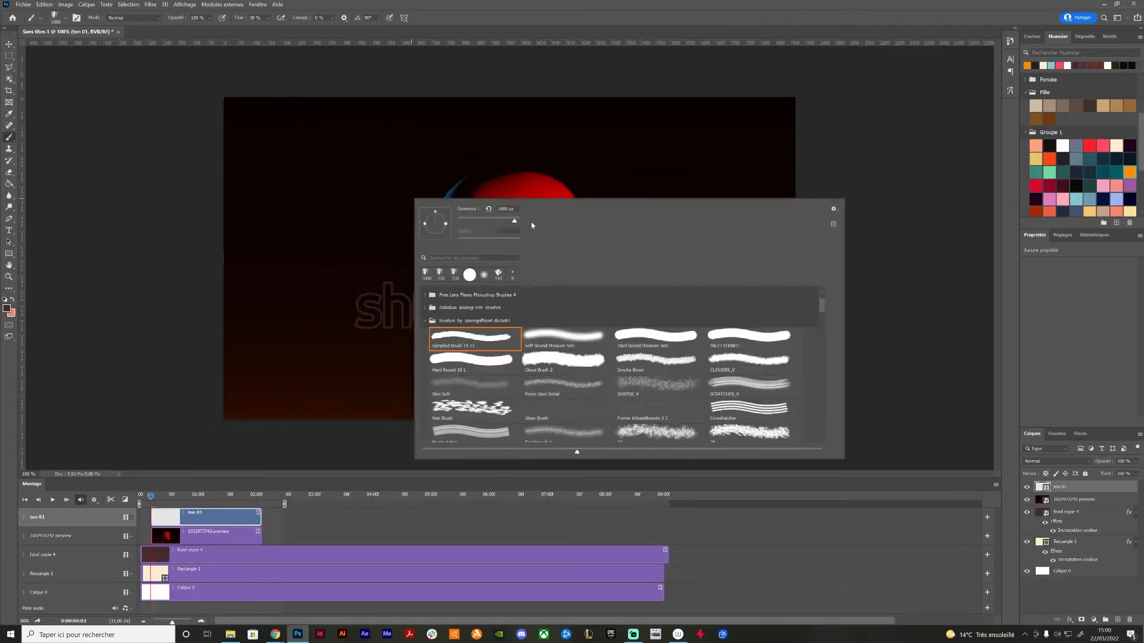
pyautogui.moveTo(472, 221); pyautogui.dragTo(471, 221)
pyautogui.click(467, 186)
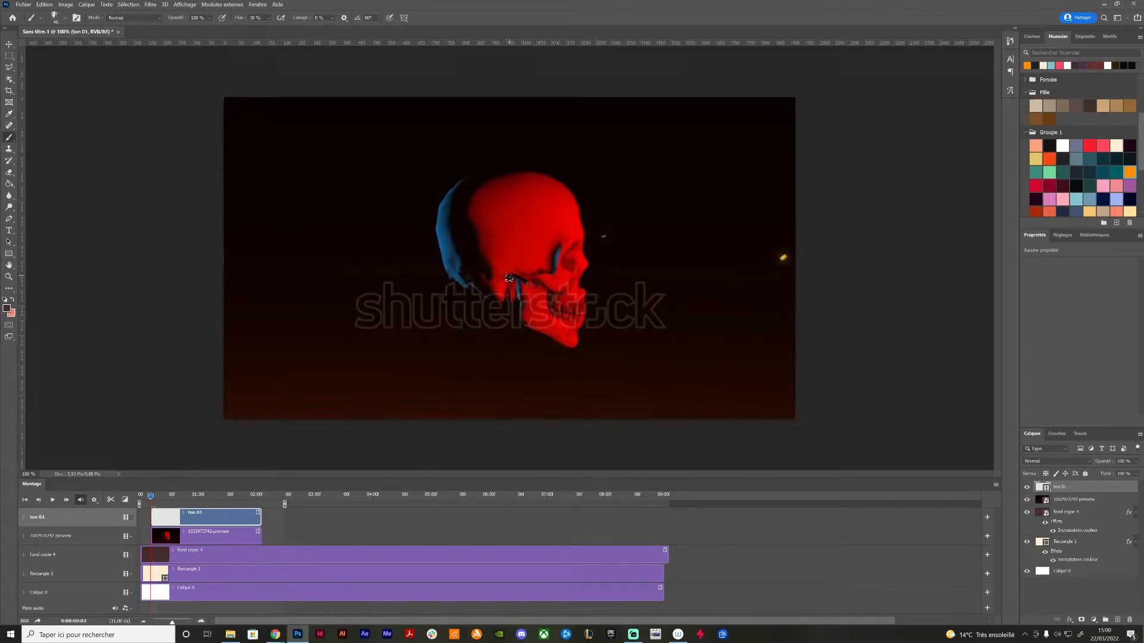
pyautogui.hotkey('ctrl', '+')
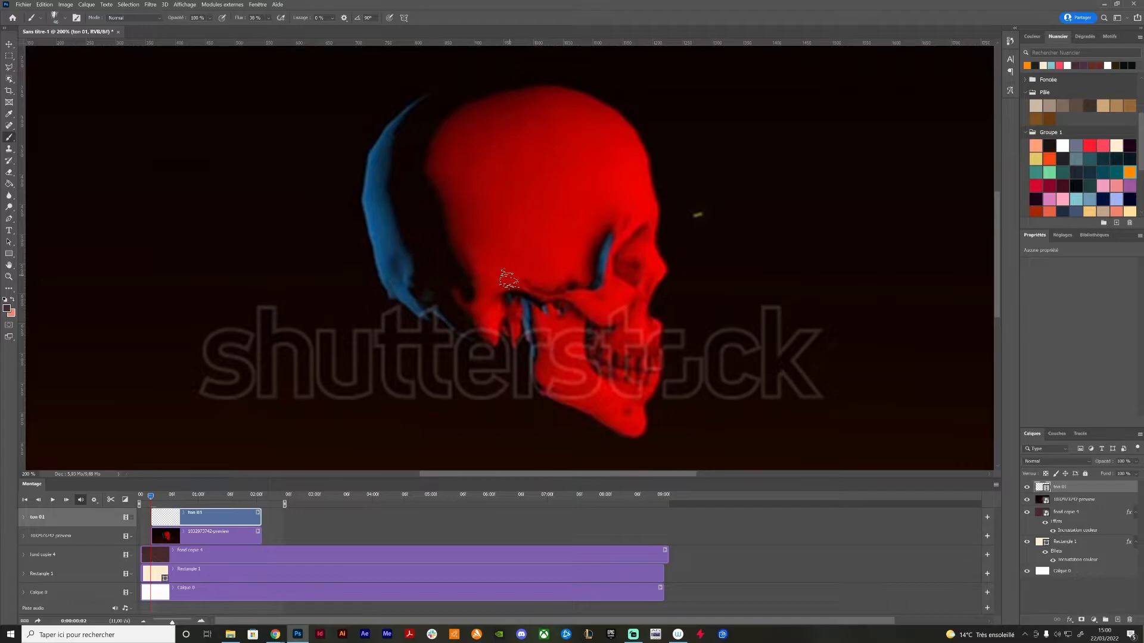
pyautogui.moveTo(495, 234); pyautogui.dragTo(499, 269)
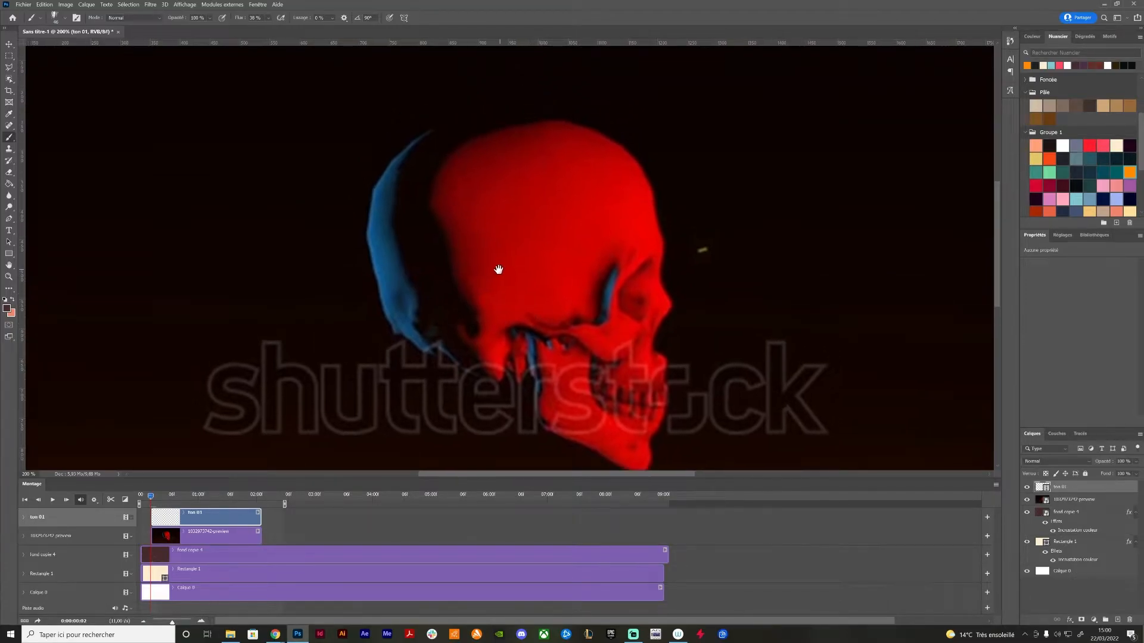
pyautogui.rightClick(491, 242)
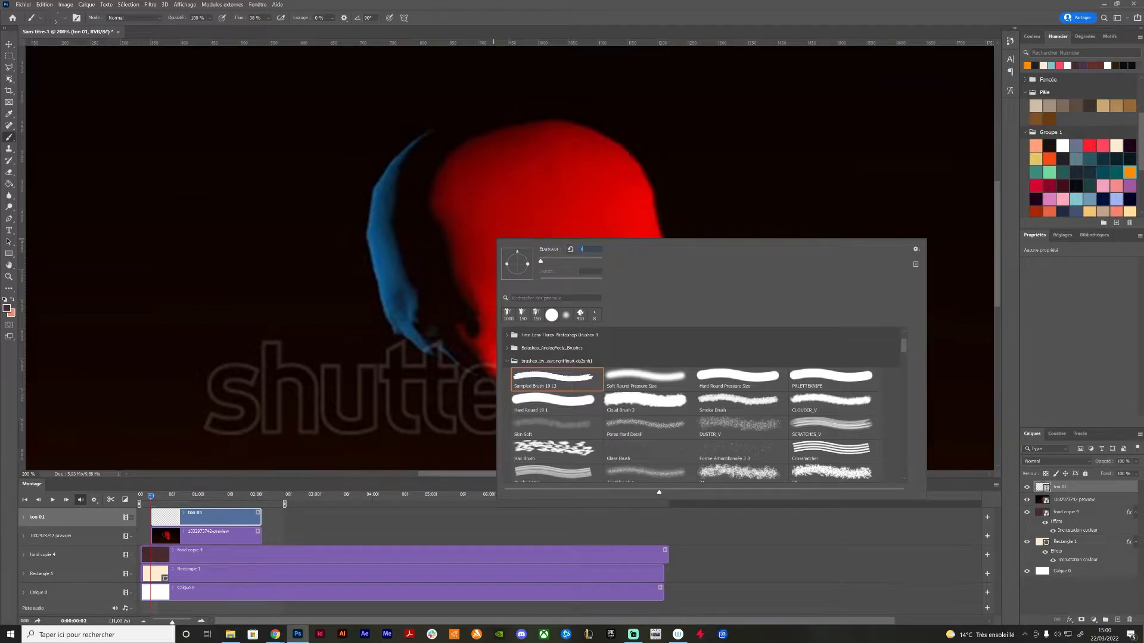
pyautogui.write('35')
pyautogui.press('Return')
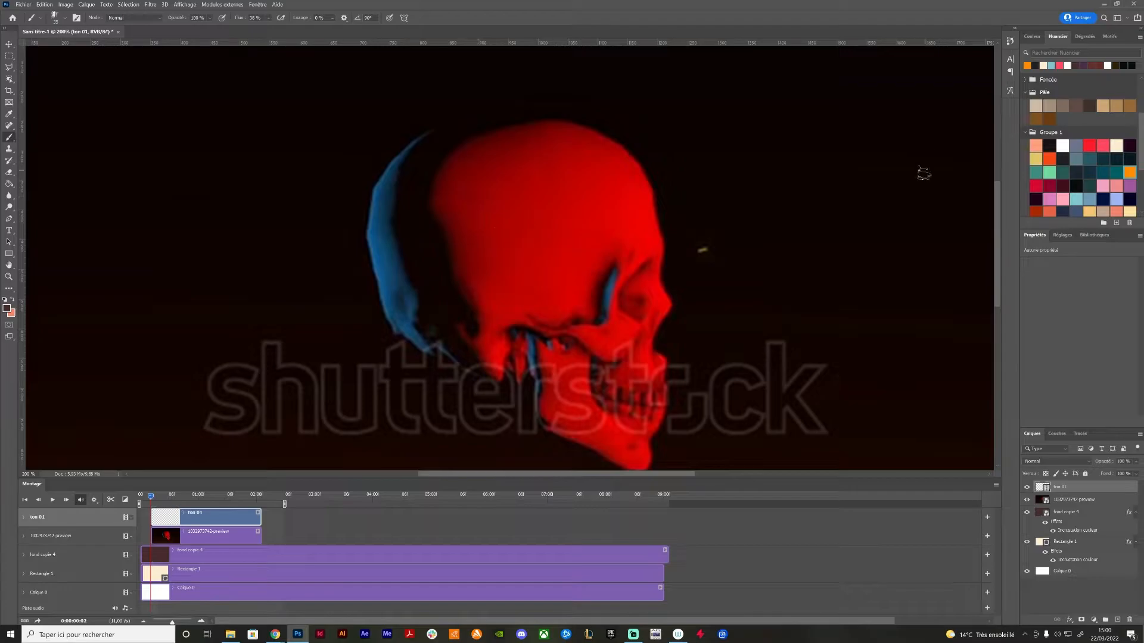
pyautogui.scroll(5, 1082, 123)
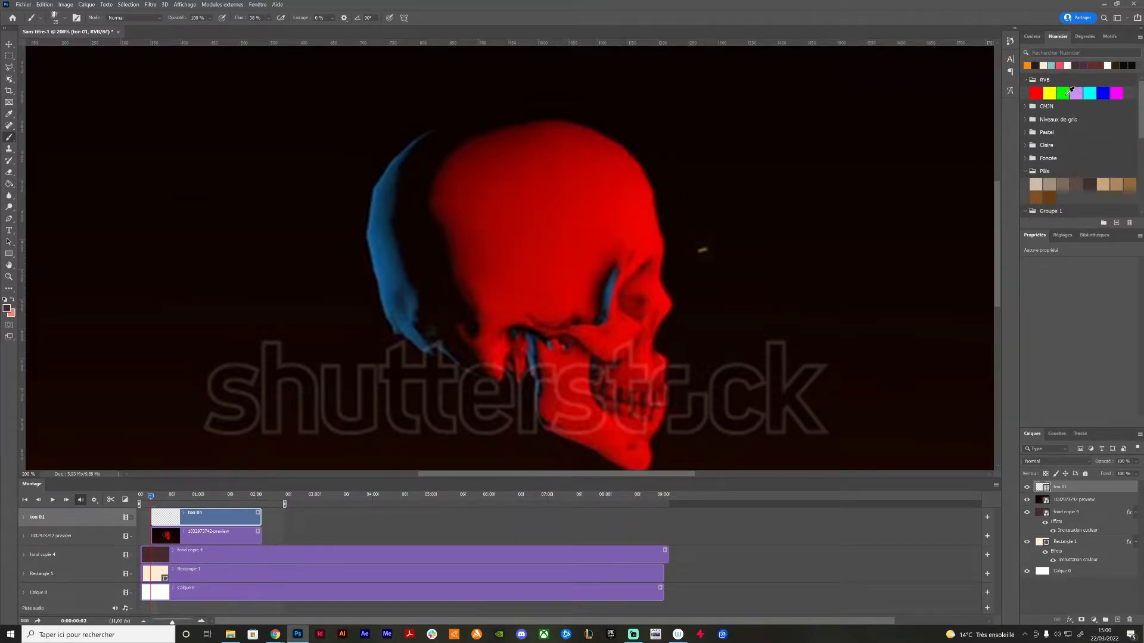
pyautogui.click(1064, 94)
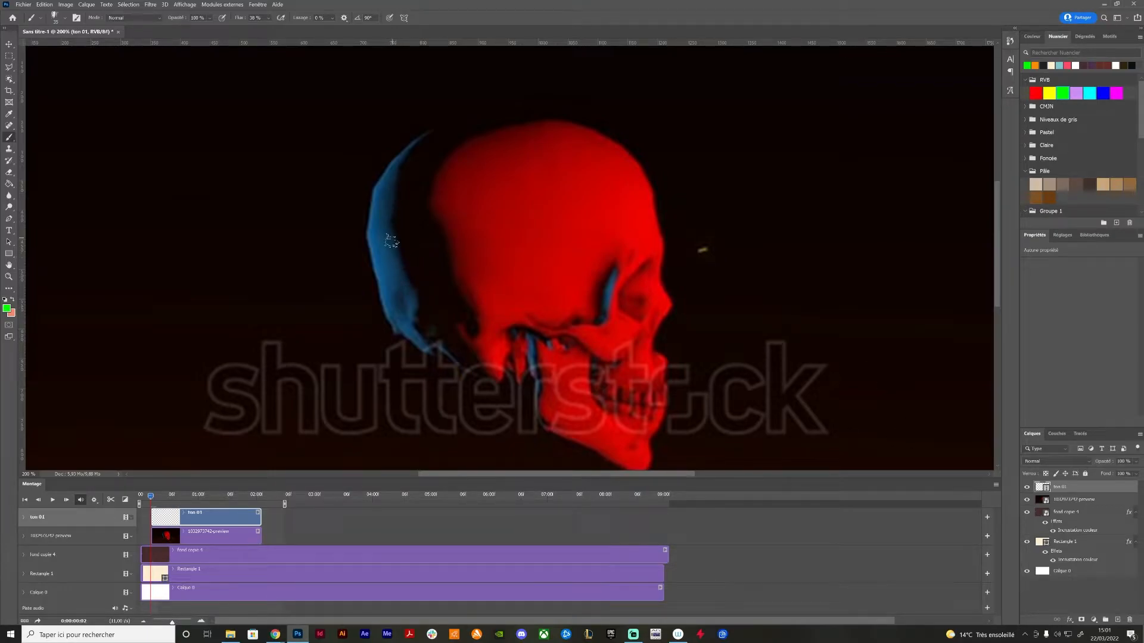
# Set the brush size to 25 px and paint green over the blue-lit area along the back of the skull
pyautogui.rightClick(399, 272)
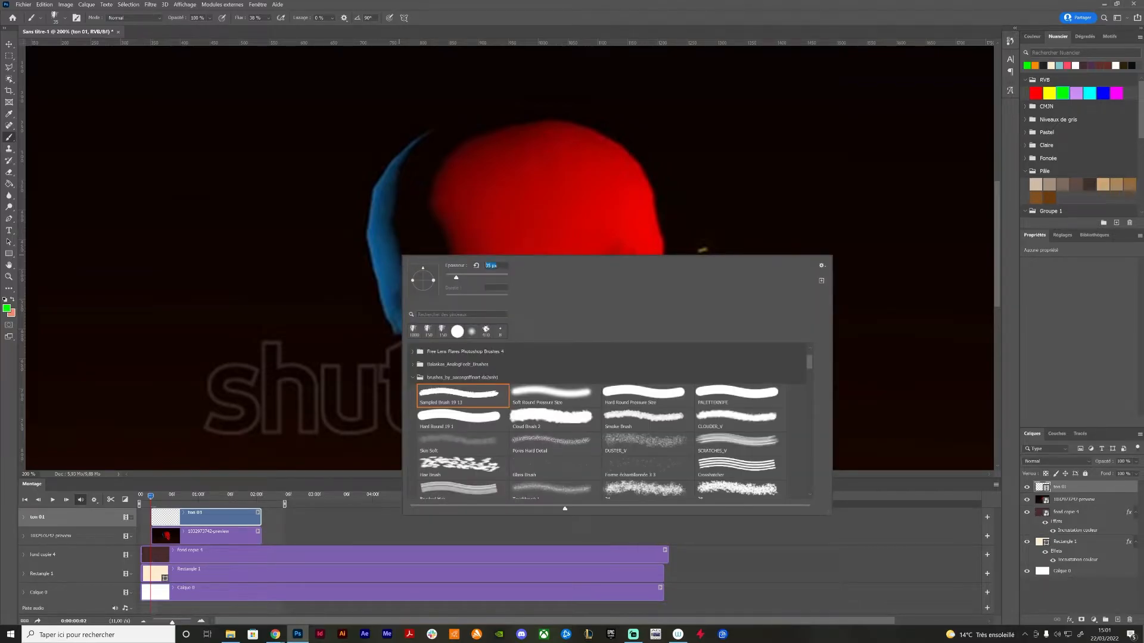
pyautogui.write('25')
pyautogui.press('Return')
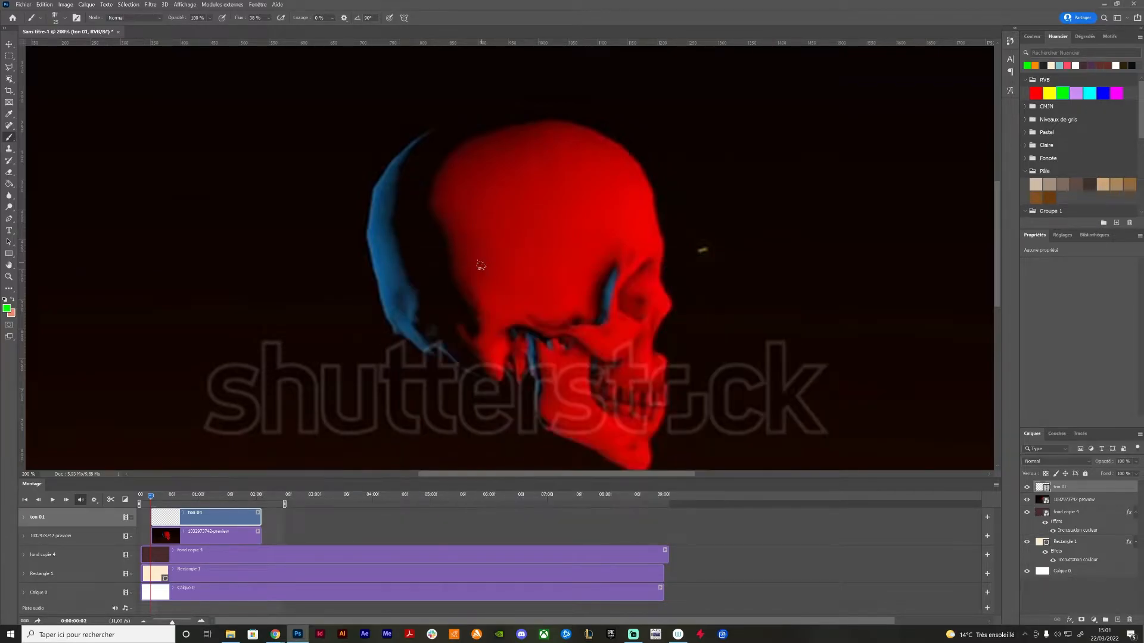
pyautogui.moveTo(383, 189)
pyautogui.mouseDown()
pyautogui.moveTo(378, 226)
pyautogui.moveTo(392, 162)
pyautogui.moveTo(410, 147)
pyautogui.moveTo(388, 185)
pyautogui.mouseUp()
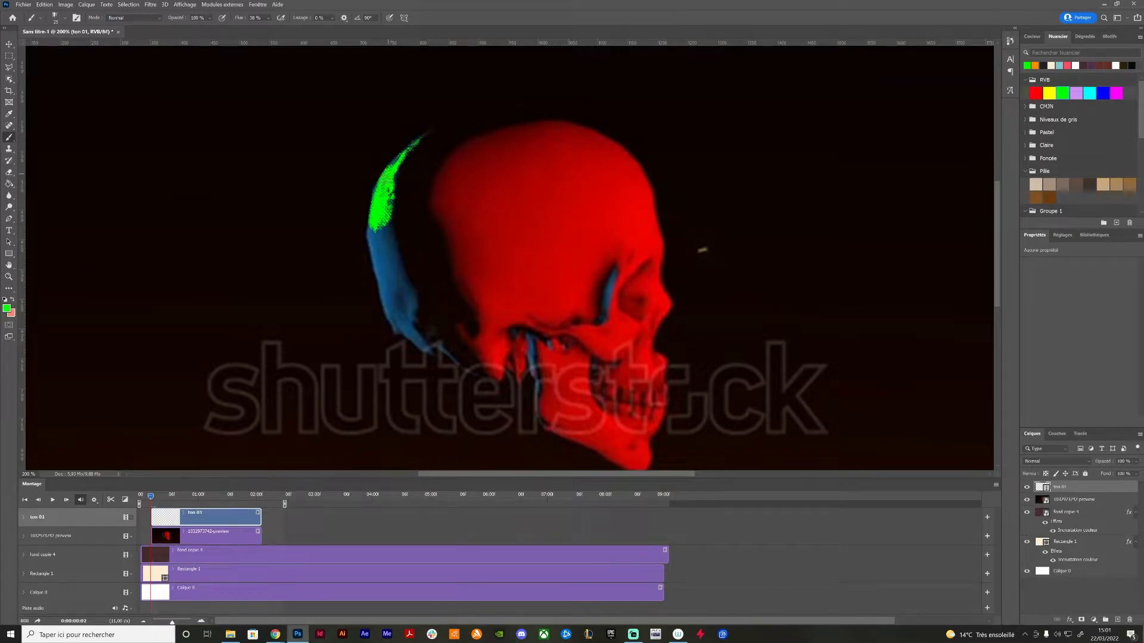
pyautogui.moveTo(371, 232)
pyautogui.mouseDown()
pyautogui.moveTo(391, 271)
pyautogui.moveTo(386, 233)
pyautogui.moveTo(394, 261)
pyautogui.moveTo(379, 250)
pyautogui.moveTo(386, 286)
pyautogui.moveTo(399, 301)
pyautogui.moveTo(406, 286)
pyautogui.moveTo(386, 313)
pyautogui.moveTo(404, 325)
pyautogui.moveTo(410, 309)
pyautogui.moveTo(420, 344)
pyautogui.moveTo(408, 328)
pyautogui.mouseUp()
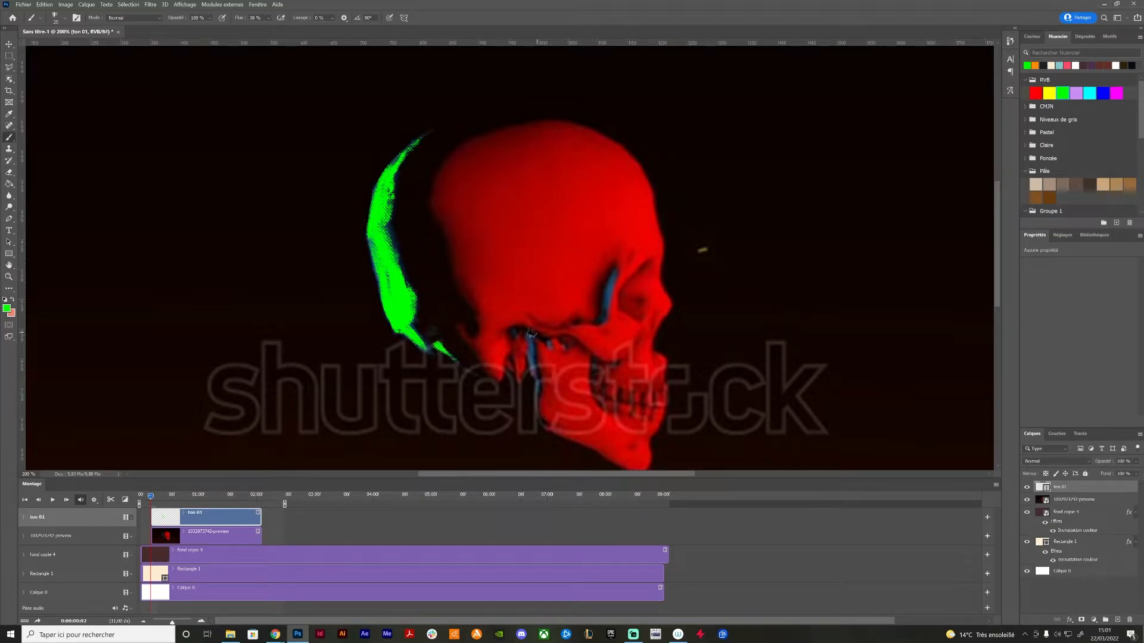
# Paint green over the blue areas beside the jaw and eye socket, and check the strokes with the reference video temporarily hidden
pyautogui.moveTo(511, 328); pyautogui.dragTo(538, 379)
pyautogui.moveTo(614, 271); pyautogui.dragTo(602, 317)
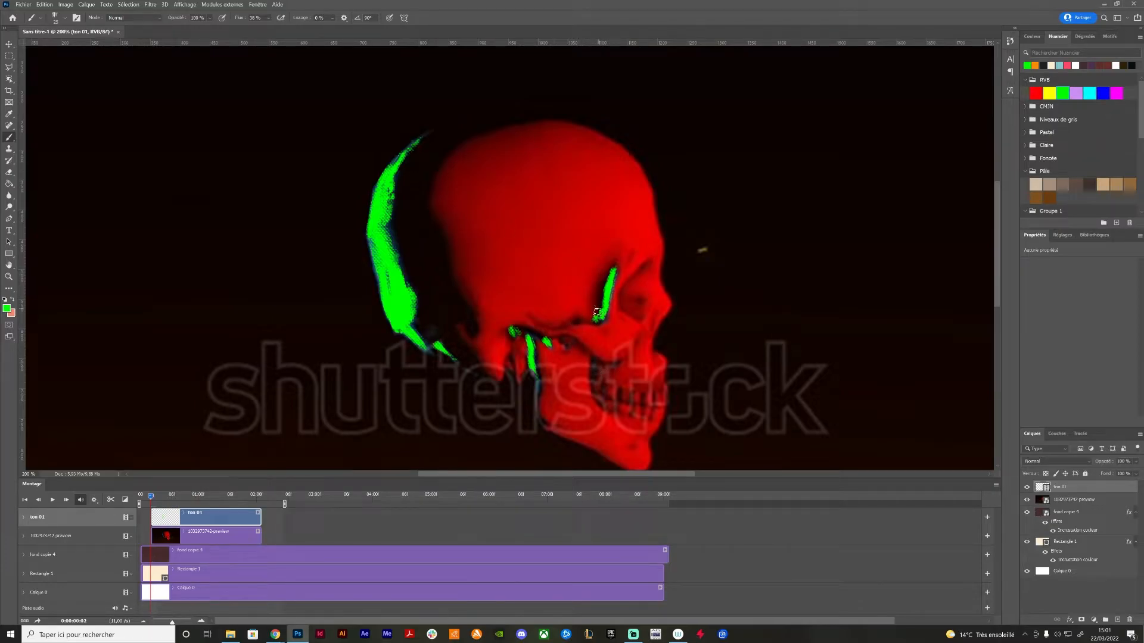
pyautogui.click(1027, 500)
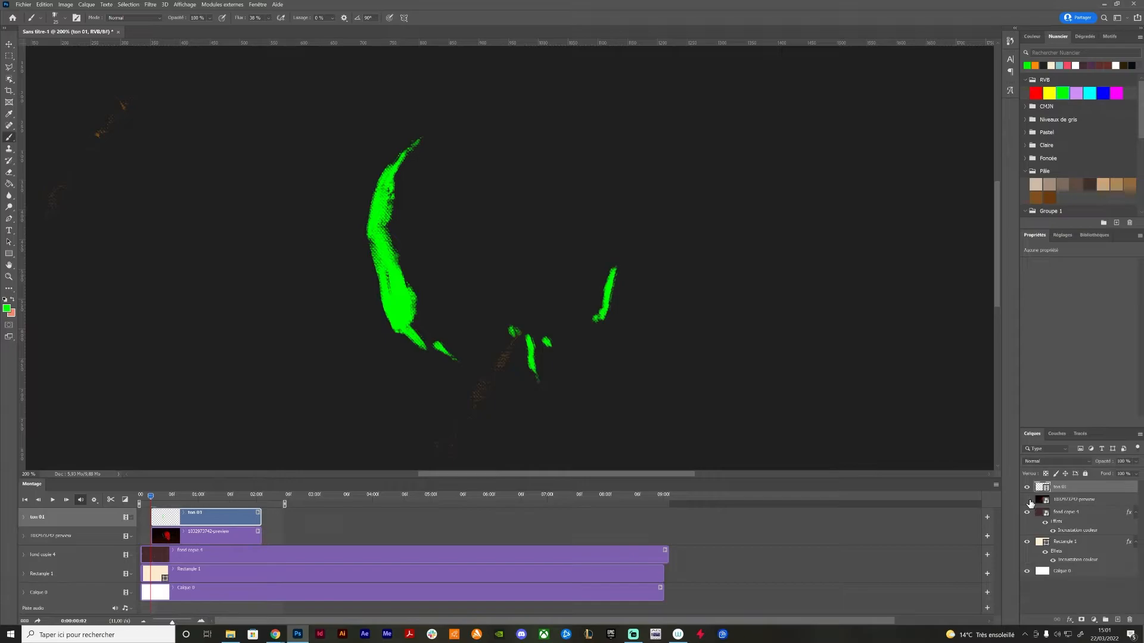
pyautogui.click(1027, 501)
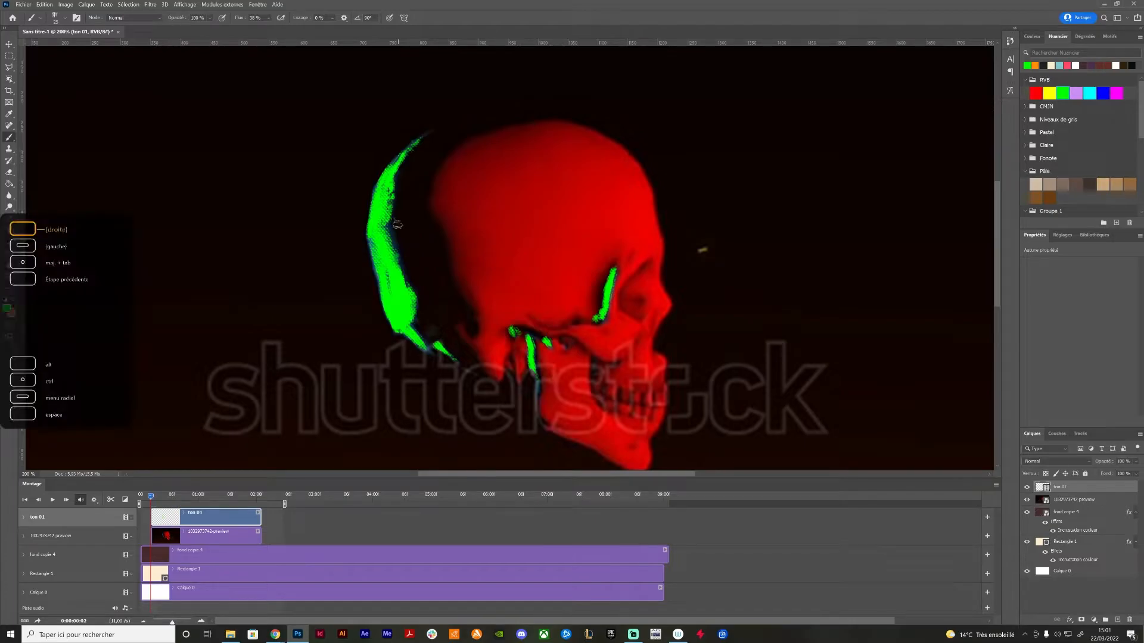
# Advance to frame 0:00:00:03 and paint green over the blue areas at the skull's back, jaw, eye socket and teeth
pyautogui.press('Right')
pyautogui.moveTo(373, 200)
pyautogui.mouseDown()
pyautogui.moveTo(373, 238)
pyautogui.moveTo(388, 170)
pyautogui.moveTo(370, 190)
pyautogui.moveTo(385, 167)
pyautogui.mouseUp()
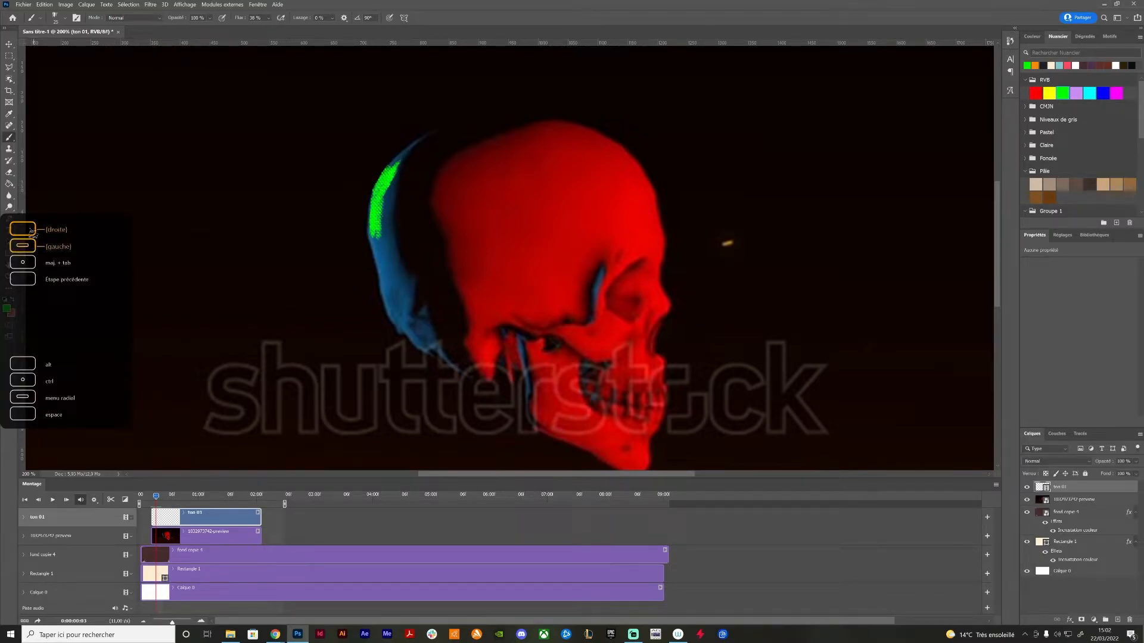
pyautogui.moveTo(383, 169)
pyautogui.mouseDown()
pyautogui.moveTo(410, 149)
pyautogui.moveTo(405, 157)
pyautogui.mouseUp()
pyautogui.moveTo(385, 207)
pyautogui.mouseDown()
pyautogui.moveTo(391, 179)
pyautogui.moveTo(386, 253)
pyautogui.mouseUp()
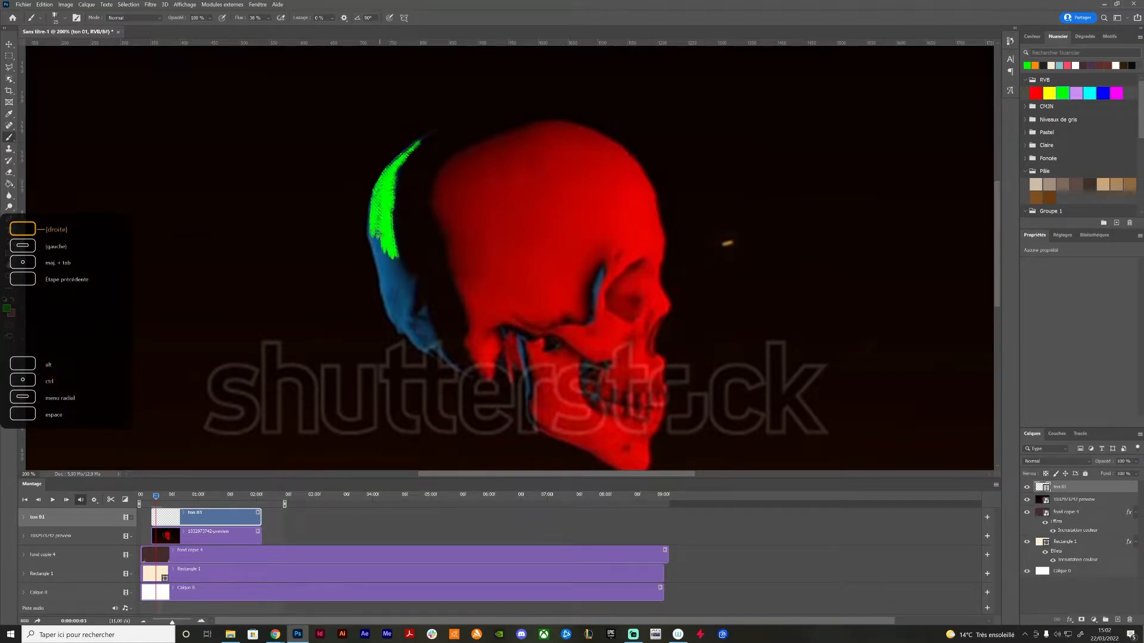
pyautogui.moveTo(369, 206)
pyautogui.mouseDown()
pyautogui.moveTo(384, 279)
pyautogui.moveTo(403, 289)
pyautogui.moveTo(392, 257)
pyautogui.moveTo(409, 285)
pyautogui.moveTo(384, 298)
pyautogui.moveTo(396, 318)
pyautogui.moveTo(410, 299)
pyautogui.moveTo(411, 335)
pyautogui.moveTo(398, 325)
pyautogui.moveTo(424, 335)
pyautogui.moveTo(419, 310)
pyautogui.moveTo(437, 349)
pyautogui.moveTo(416, 343)
pyautogui.moveTo(454, 363)
pyautogui.mouseUp()
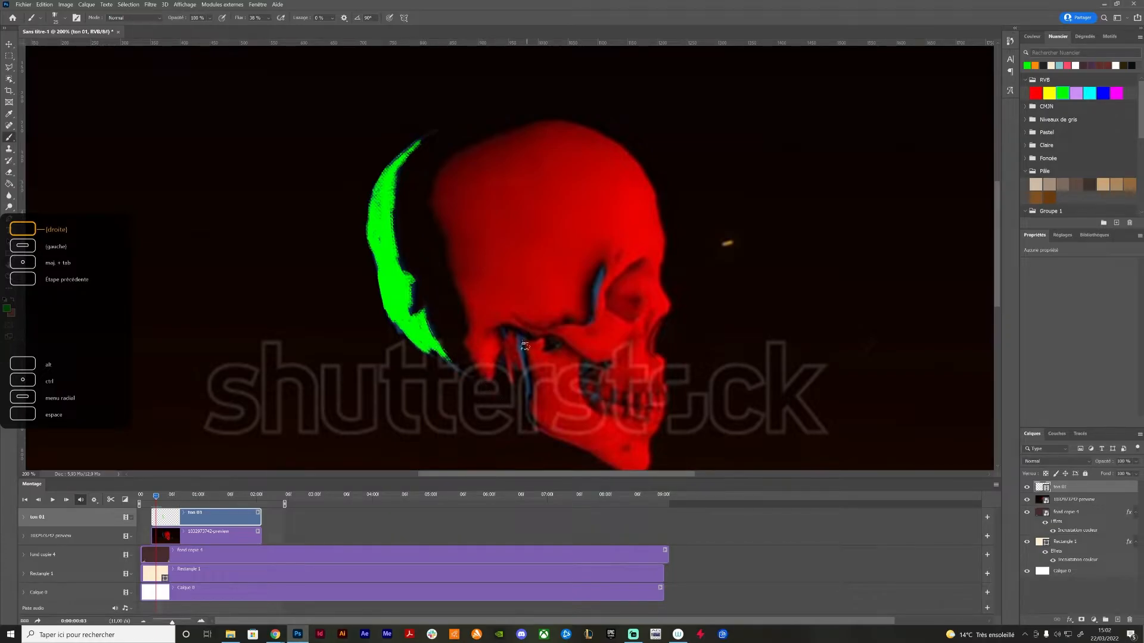
pyautogui.click(502, 333)
pyautogui.moveTo(518, 335); pyautogui.dragTo(528, 395)
pyautogui.moveTo(605, 266); pyautogui.dragTo(593, 322)
pyautogui.moveTo(601, 403); pyautogui.dragTo(593, 391)
# Advance to frame 0:00:00:04 and paint green over the blue areas at the skull's back, jaw, temple and mouth
pyautogui.press('Right')
pyautogui.moveTo(383, 221)
pyautogui.mouseDown()
pyautogui.moveTo(375, 229)
pyautogui.moveTo(391, 169)
pyautogui.moveTo(432, 131)
pyautogui.moveTo(381, 182)
pyautogui.moveTo(393, 189)
pyautogui.moveTo(392, 257)
pyautogui.mouseUp()
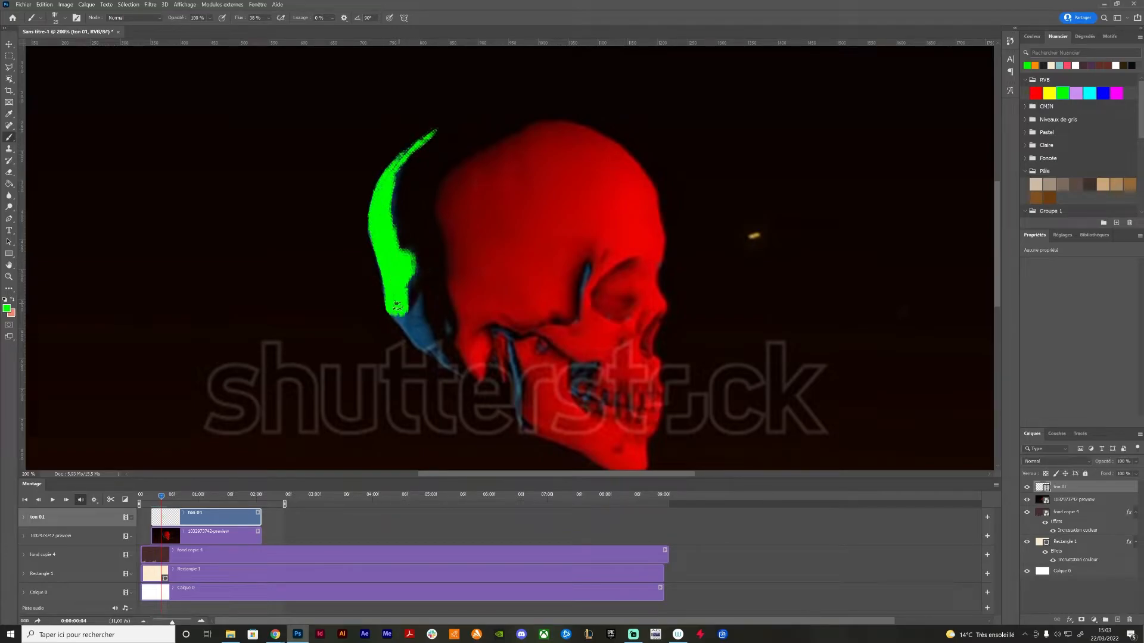
pyautogui.moveTo(394, 312)
pyautogui.mouseDown()
pyautogui.moveTo(429, 354)
pyautogui.moveTo(417, 310)
pyautogui.moveTo(428, 340)
pyautogui.moveTo(403, 318)
pyautogui.moveTo(438, 345)
pyautogui.mouseUp()
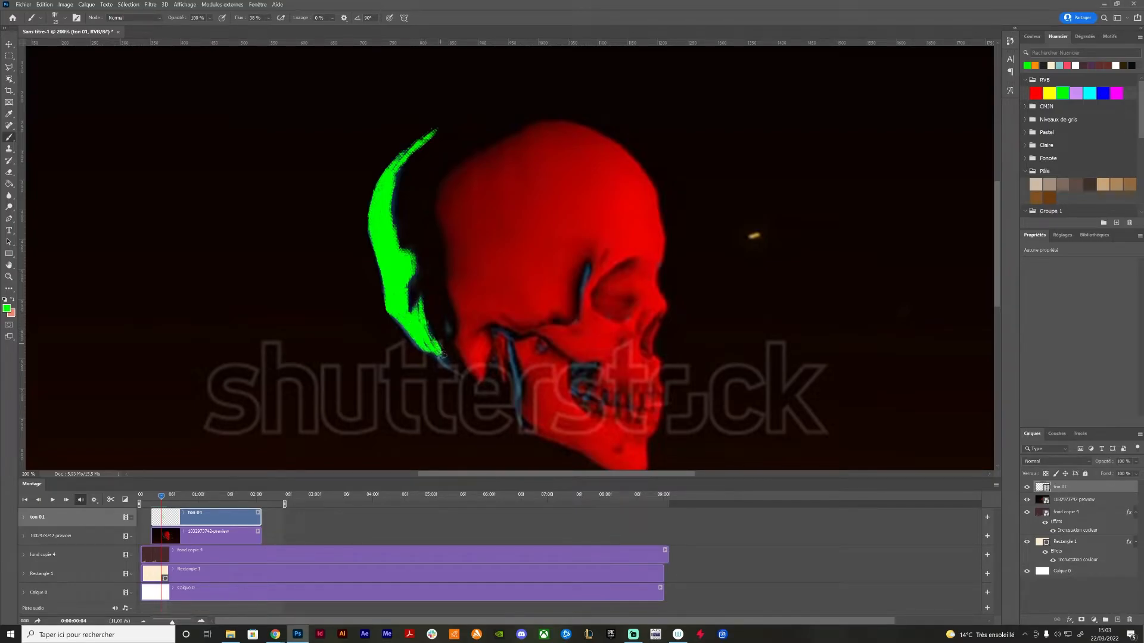
pyautogui.click(445, 326)
pyautogui.moveTo(500, 330)
pyautogui.mouseDown()
pyautogui.moveTo(524, 422)
pyautogui.moveTo(526, 404)
pyautogui.mouseUp()
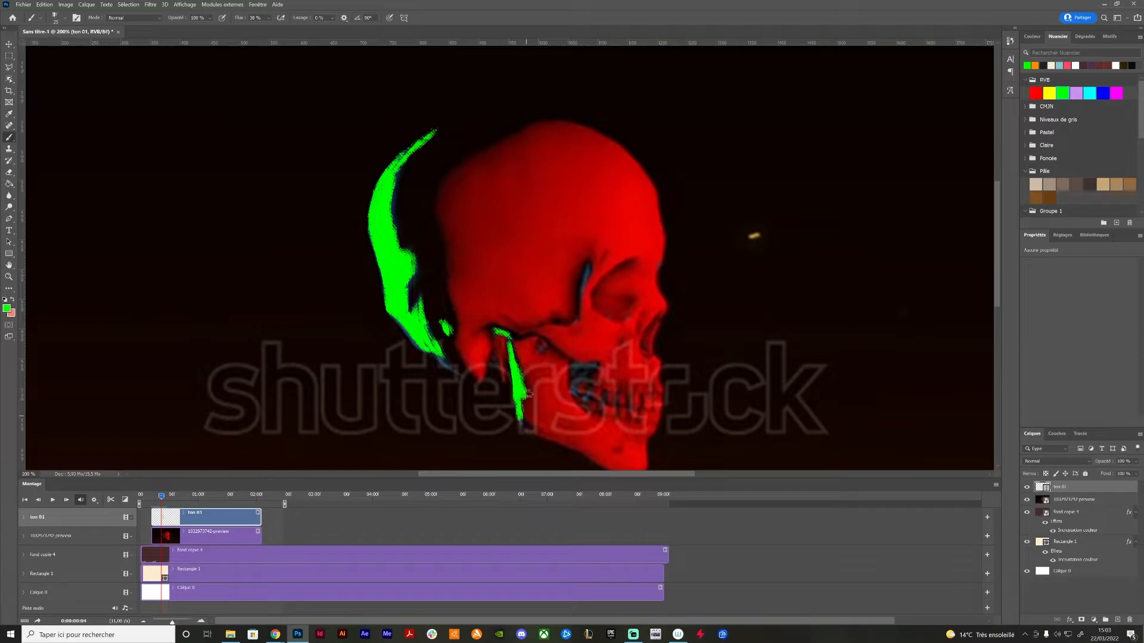
pyautogui.moveTo(590, 278)
pyautogui.mouseDown()
pyautogui.moveTo(587, 265)
pyautogui.moveTo(583, 281)
pyautogui.mouseUp()
pyautogui.moveTo(582, 368)
pyautogui.mouseDown()
pyautogui.moveTo(598, 365)
pyautogui.moveTo(580, 382)
pyautogui.mouseUp()
# Advance to frame 0:00:00:05 and paint green over the blue areas at the temple, jaw, skull's back, mouth and brow
pyautogui.press('Right')
pyautogui.moveTo(567, 258); pyautogui.dragTo(545, 320)
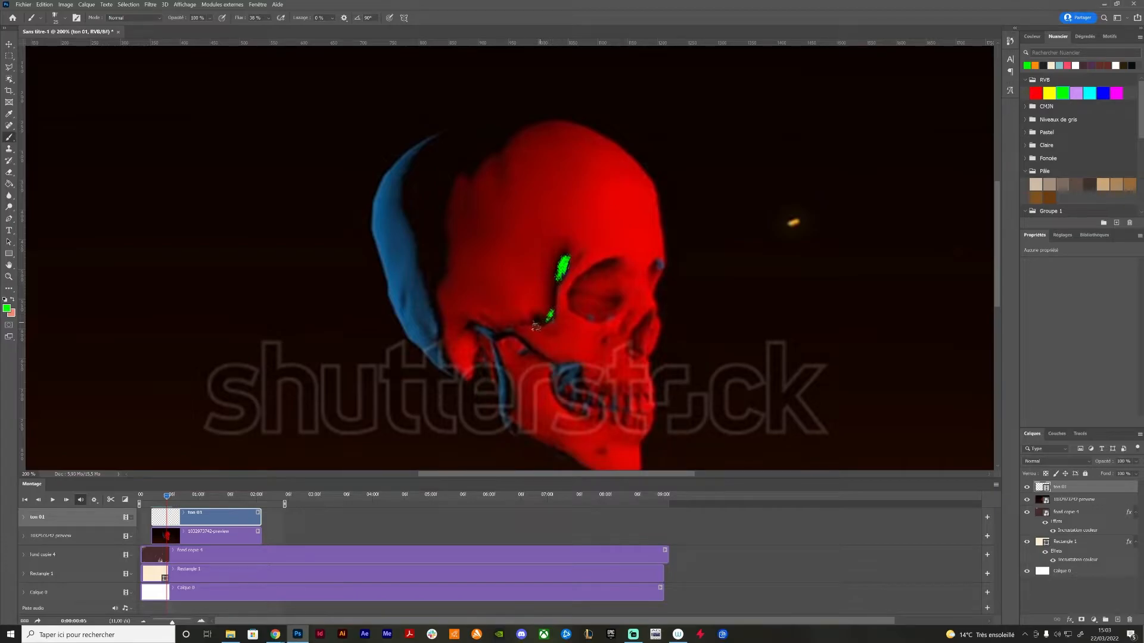
pyautogui.moveTo(475, 329)
pyautogui.mouseDown()
pyautogui.moveTo(495, 337)
pyautogui.moveTo(500, 417)
pyautogui.mouseUp()
pyautogui.moveTo(380, 218)
pyautogui.mouseDown()
pyautogui.moveTo(376, 191)
pyautogui.moveTo(424, 138)
pyautogui.moveTo(388, 208)
pyautogui.moveTo(393, 178)
pyautogui.moveTo(408, 259)
pyautogui.moveTo(384, 277)
pyautogui.moveTo(374, 231)
pyautogui.moveTo(407, 229)
pyautogui.mouseUp()
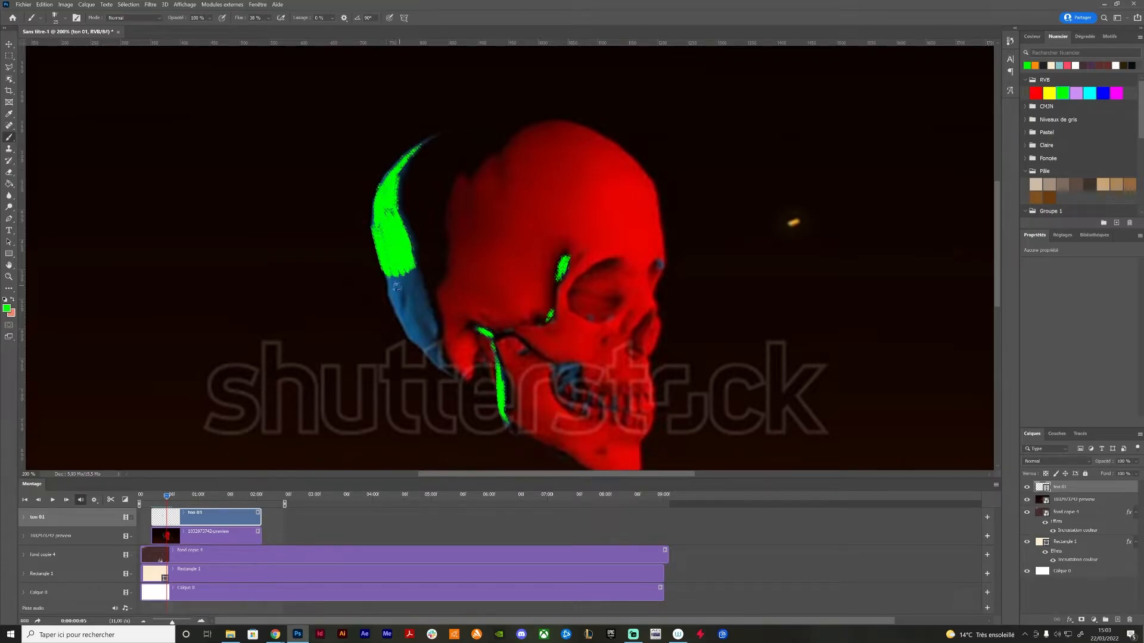
pyautogui.moveTo(393, 279)
pyautogui.mouseDown()
pyautogui.moveTo(408, 328)
pyautogui.moveTo(401, 308)
pyautogui.moveTo(411, 325)
pyautogui.moveTo(414, 271)
pyautogui.moveTo(432, 343)
pyautogui.moveTo(420, 346)
pyautogui.moveTo(444, 365)
pyautogui.mouseUp()
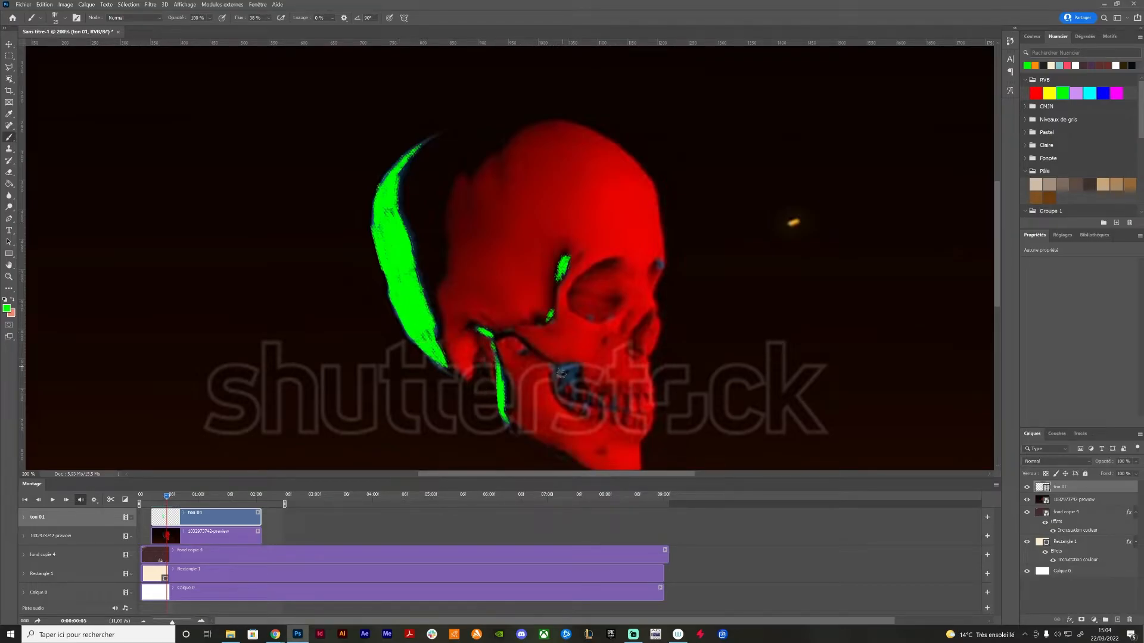
pyautogui.moveTo(565, 372)
pyautogui.mouseDown()
pyautogui.moveTo(577, 391)
pyautogui.moveTo(566, 384)
pyautogui.moveTo(565, 394)
pyautogui.mouseUp()
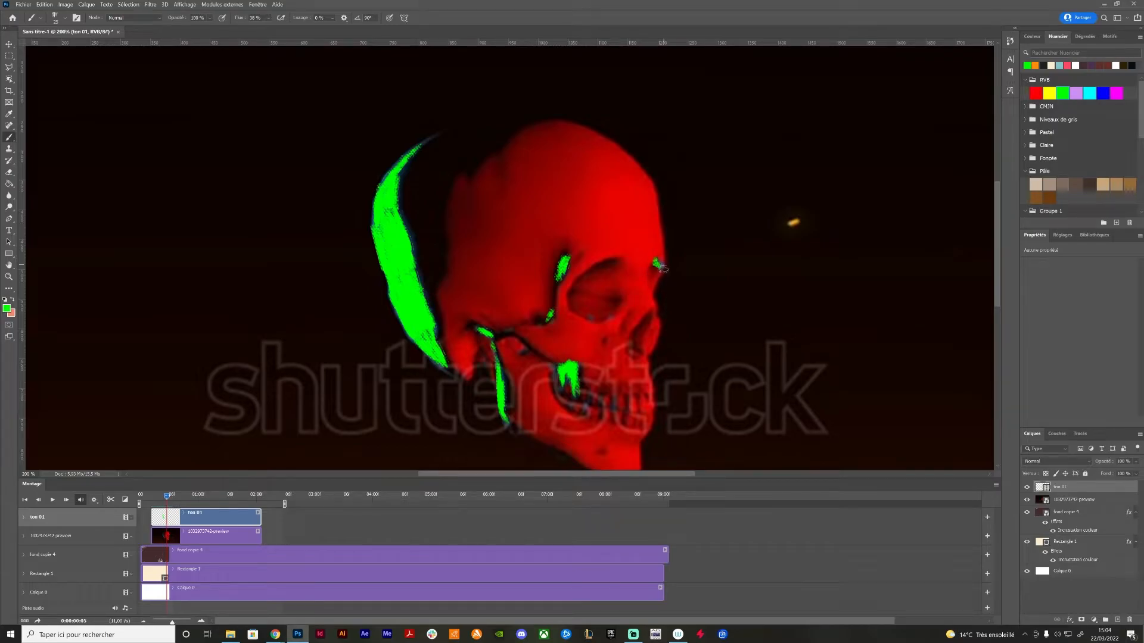
pyautogui.moveTo(601, 406); pyautogui.dragTo(613, 402)
# Hide the reference video and play back the painted skull animation from the start of the timeline to check the motion
pyautogui.press('Right')
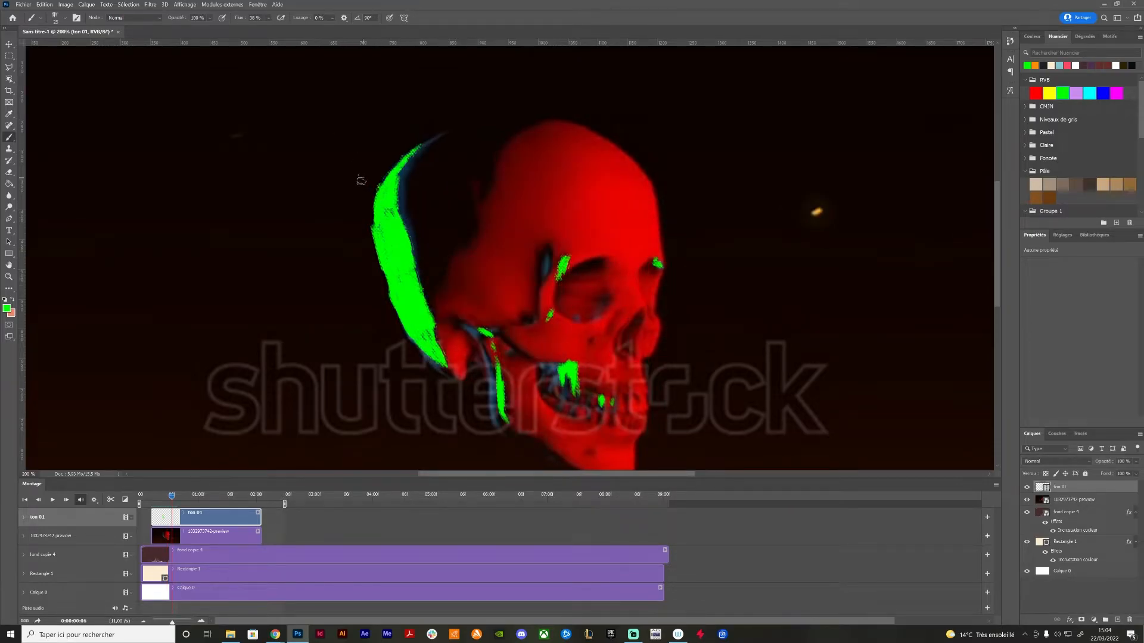
pyautogui.click(1026, 500)
pyautogui.moveTo(171, 496)
pyautogui.mouseDown()
pyautogui.moveTo(155, 499)
pyautogui.moveTo(168, 498)
pyautogui.mouseUp()
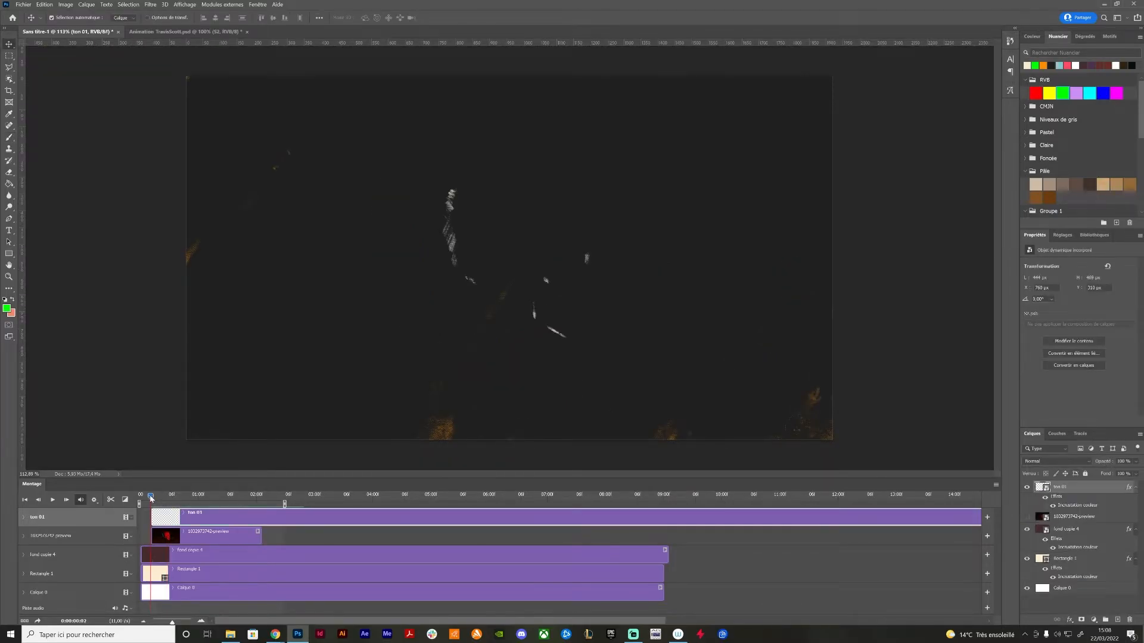
pyautogui.moveTo(151, 499)
pyautogui.mouseDown()
pyautogui.moveTo(289, 501)
pyautogui.moveTo(144, 507)
pyautogui.mouseUp()
pyautogui.press('space')
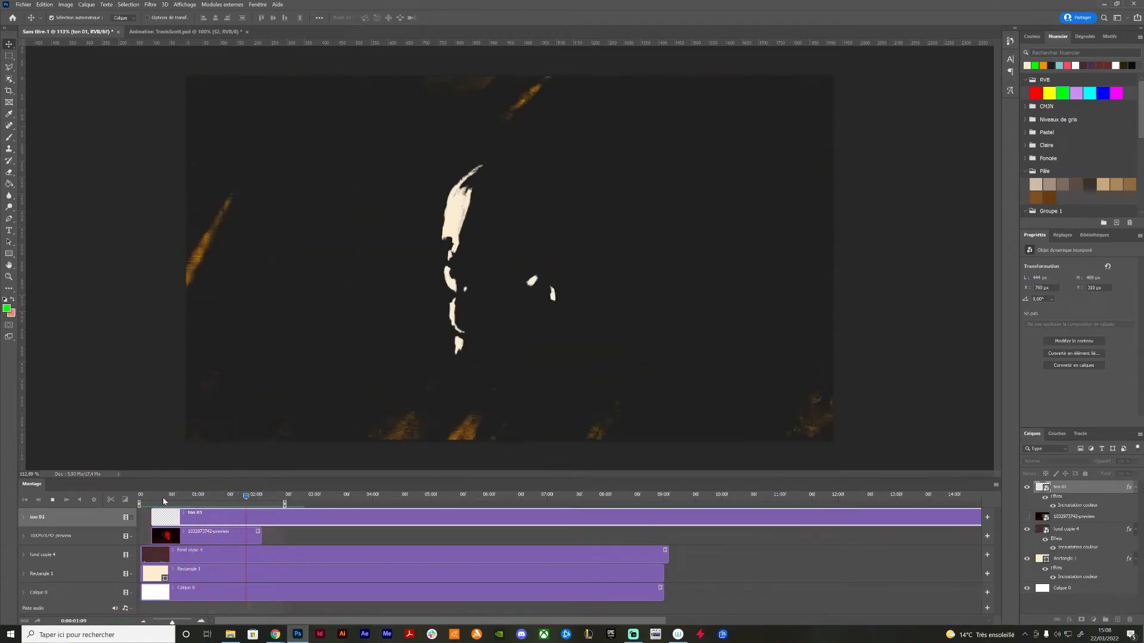
pyautogui.moveTo(157, 500)
pyautogui.mouseDown()
pyautogui.moveTo(280, 514)
pyautogui.moveTo(149, 498)
pyautogui.mouseUp()
pyautogui.press('space')
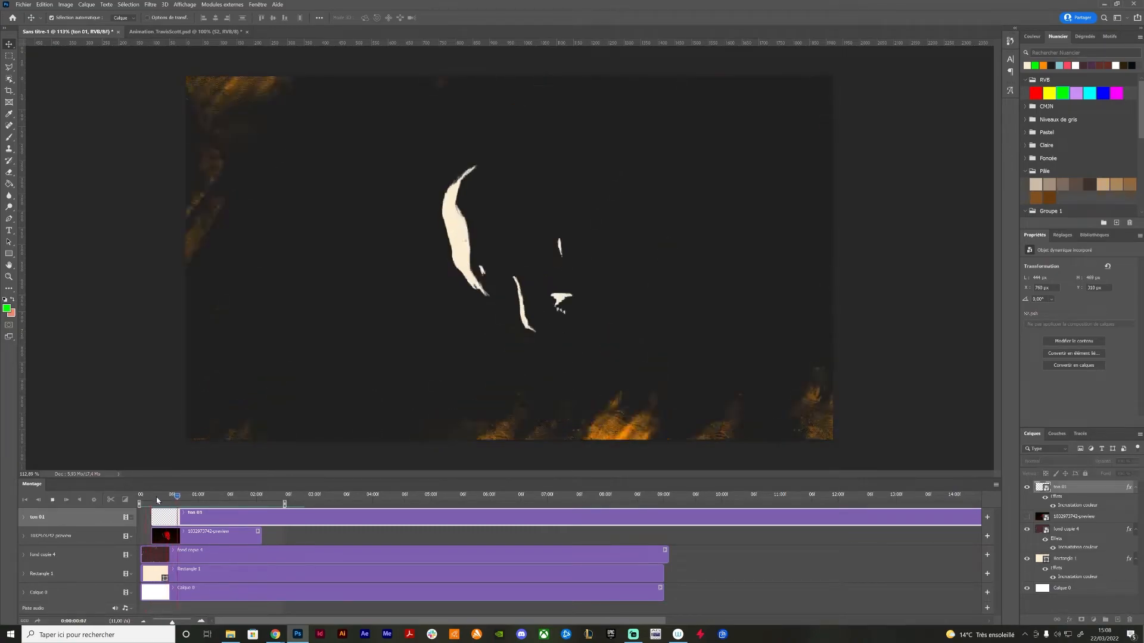
pyautogui.moveTo(211, 503)
pyautogui.mouseDown()
pyautogui.moveTo(267, 508)
pyautogui.moveTo(209, 507)
pyautogui.mouseUp()
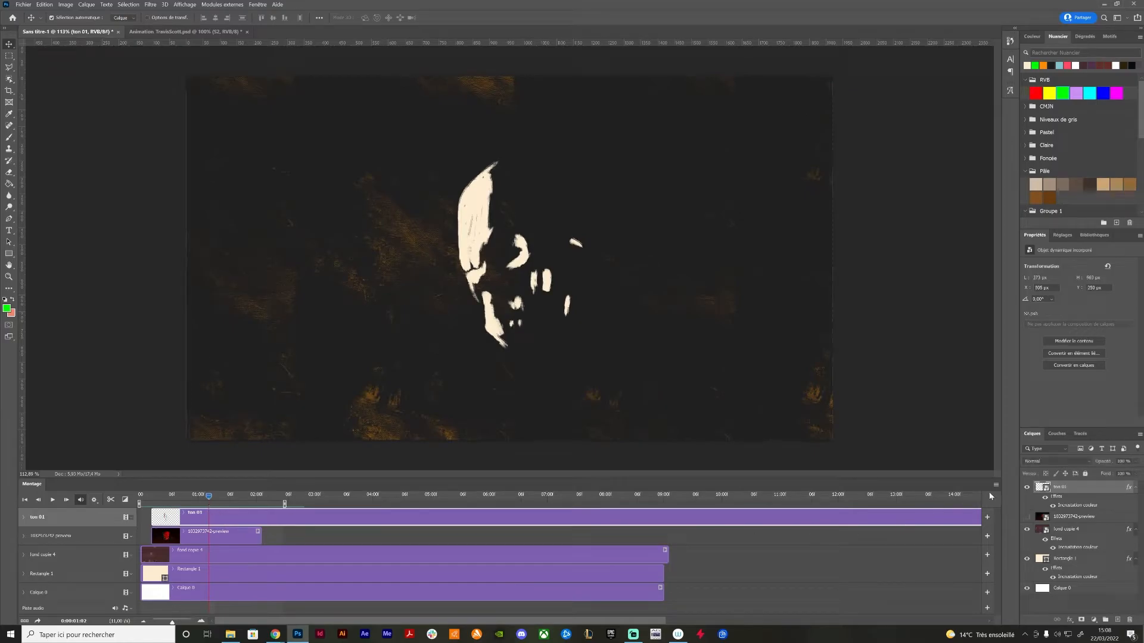
# Hide the ton 01 layer, show the reference video and return the playhead to the start of the reference clip
pyautogui.click(1027, 487)
pyautogui.click(1026, 516)
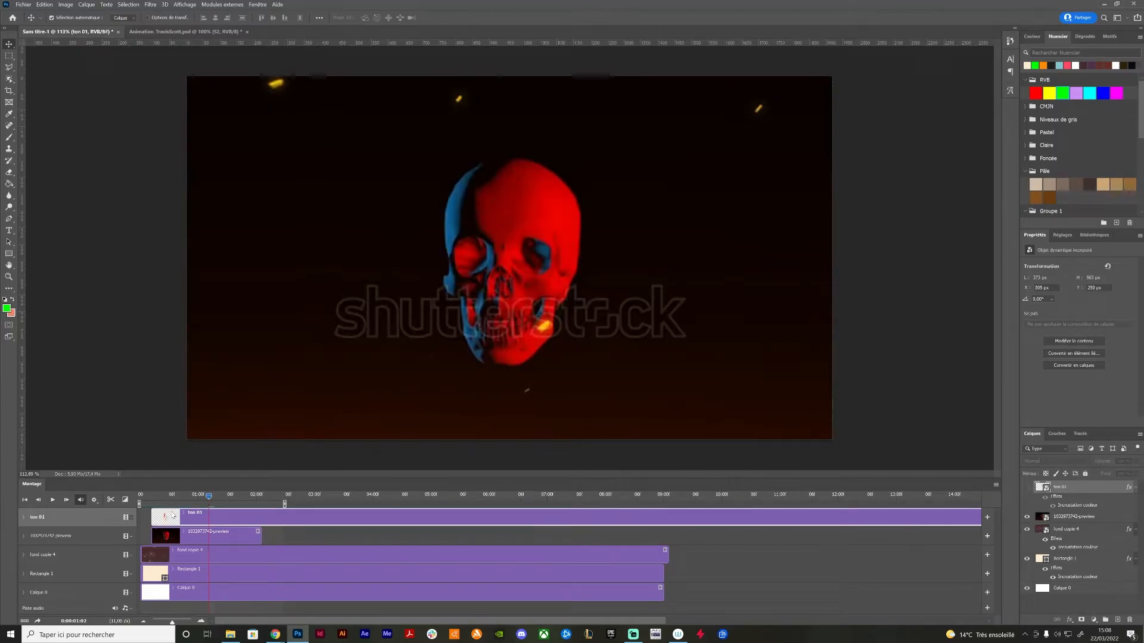
pyautogui.click(156, 502)
pyautogui.moveTo(156, 502)
pyautogui.mouseDown()
pyautogui.moveTo(230, 506)
pyautogui.moveTo(146, 505)
pyautogui.moveTo(156, 512)
pyautogui.mouseUp()
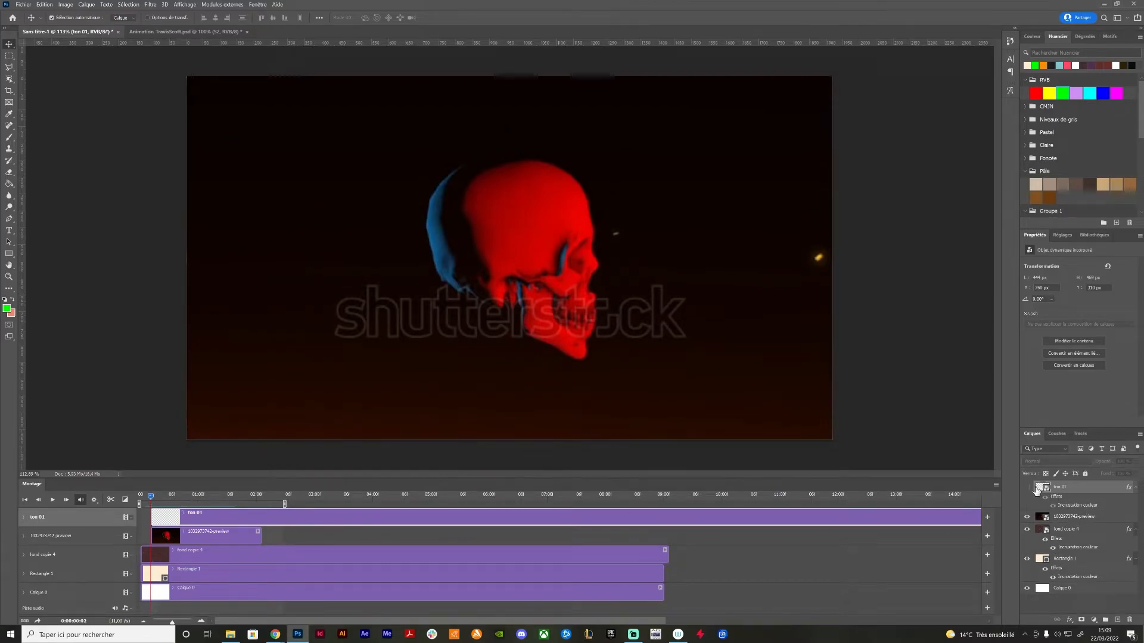
# Add a blank video layer above the reference video and shorten its clip and the ton 01 clip to the work area's end
pyautogui.click(1073, 517)
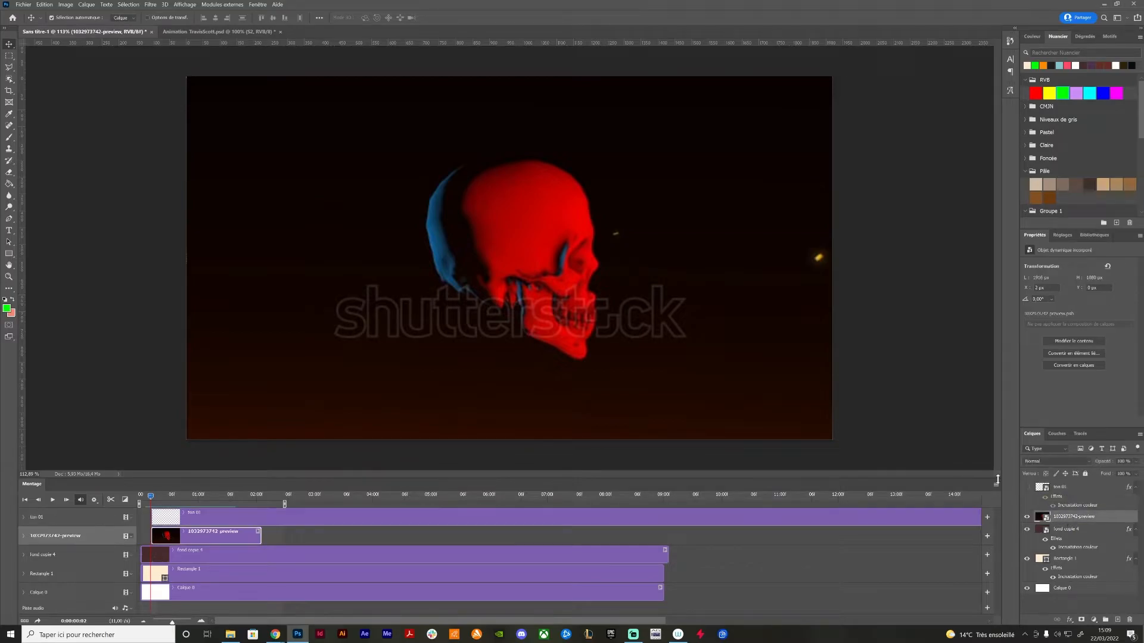
pyautogui.click(86, 5)
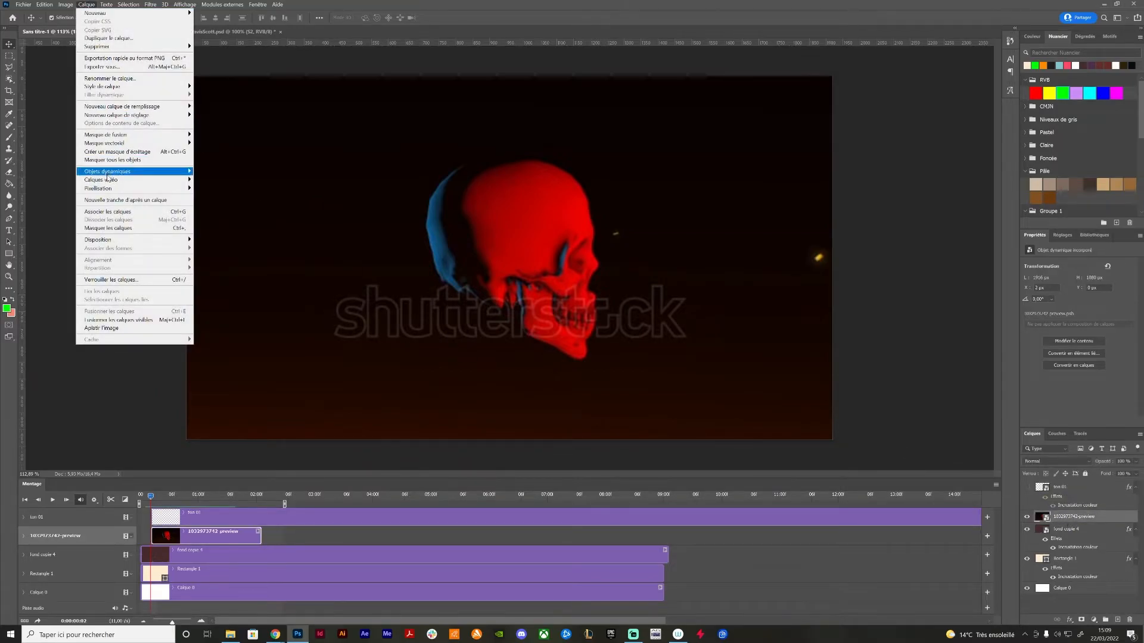
pyautogui.moveTo(108, 176)
pyautogui.click(214, 195)
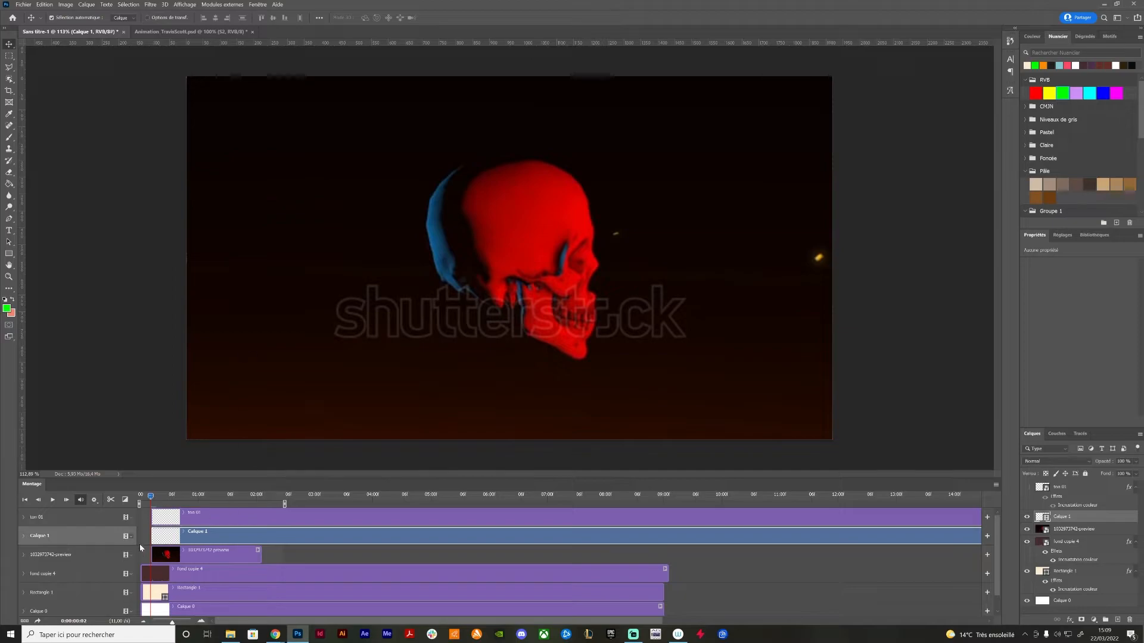
pyautogui.moveTo(172, 623); pyautogui.dragTo(166, 623)
pyautogui.moveTo(499, 537); pyautogui.dragTo(189, 536)
pyautogui.moveTo(497, 521); pyautogui.dragTo(189, 520)
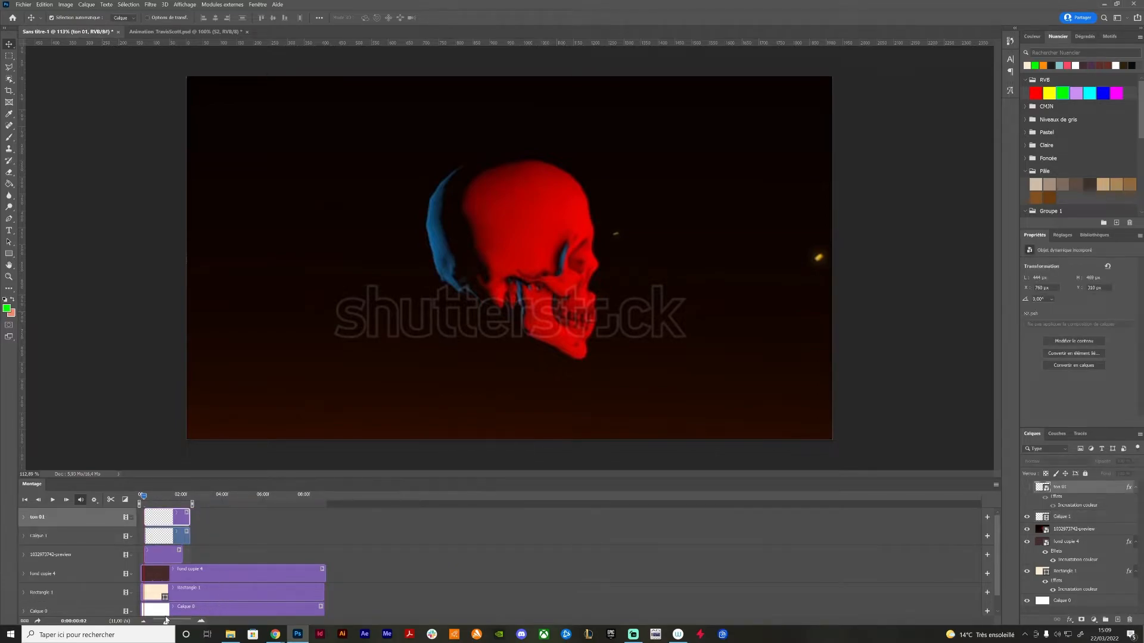
pyautogui.moveTo(169, 618); pyautogui.dragTo(186, 619)
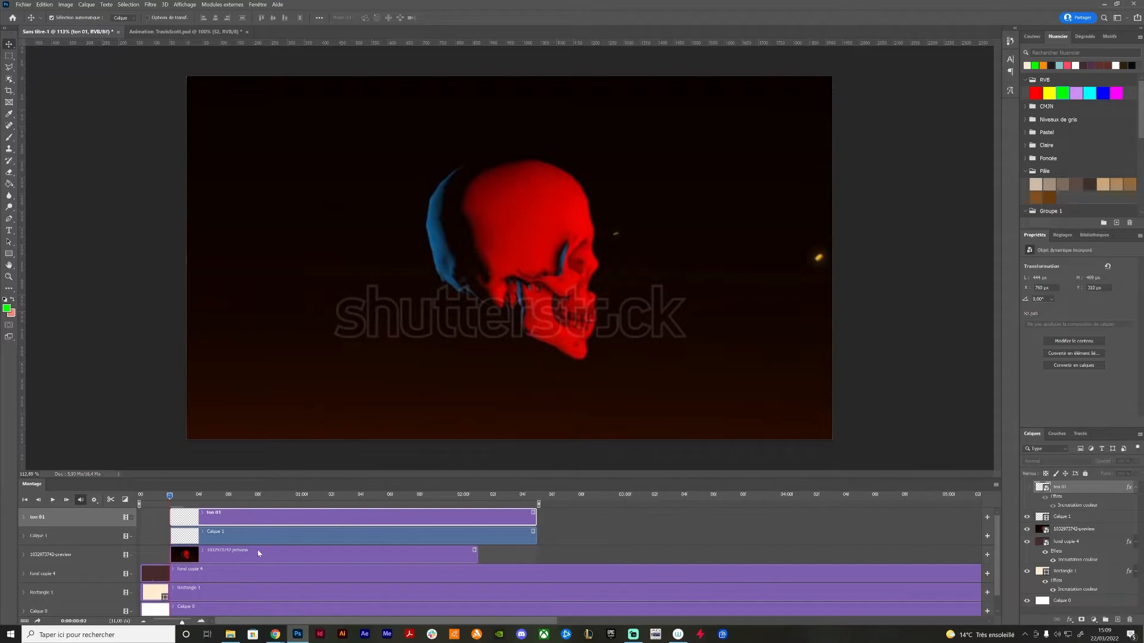
# Rename the new blank video layer as ton 02 and keep it selected for painting
pyautogui.click(249, 534)
pyautogui.doubleClick(1063, 518)
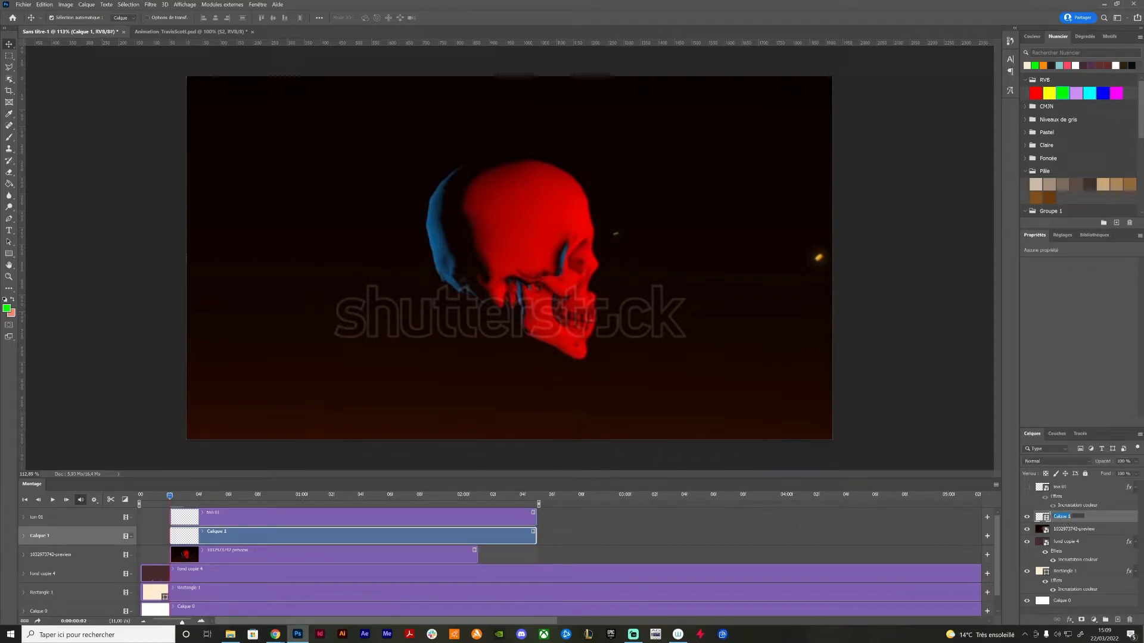
pyautogui.write('ton 02')
pyautogui.press('Return')
pyautogui.click(1073, 487)
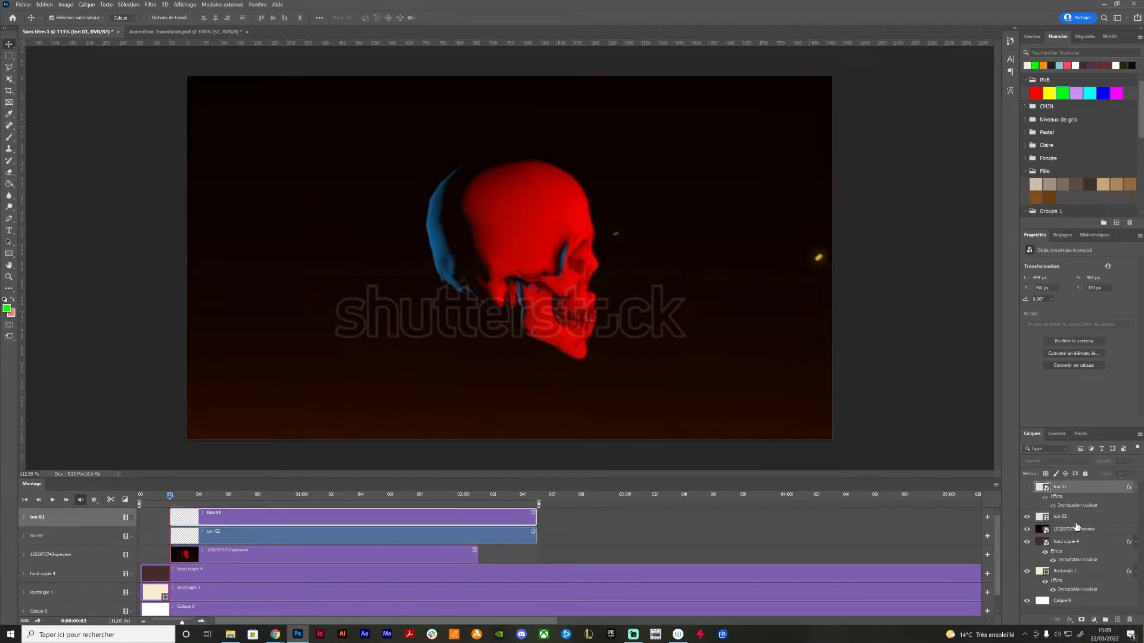
pyautogui.click(1073, 517)
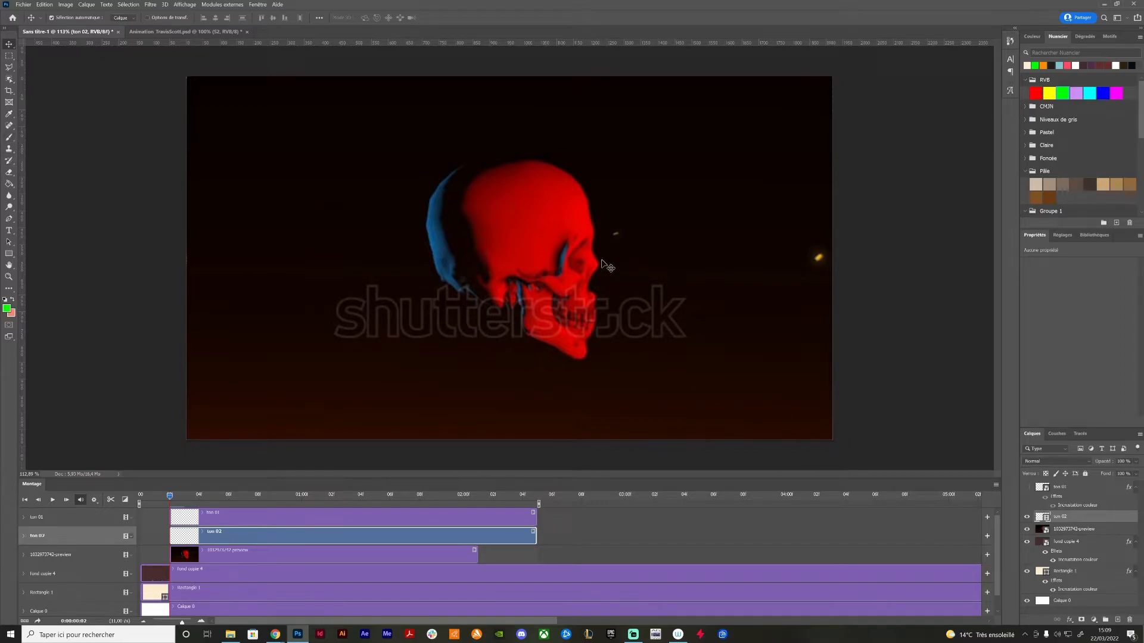
# Choose the Brush tool with the green colour and set the brush size to 50 px
pyautogui.hotkey('ctrl', '+')
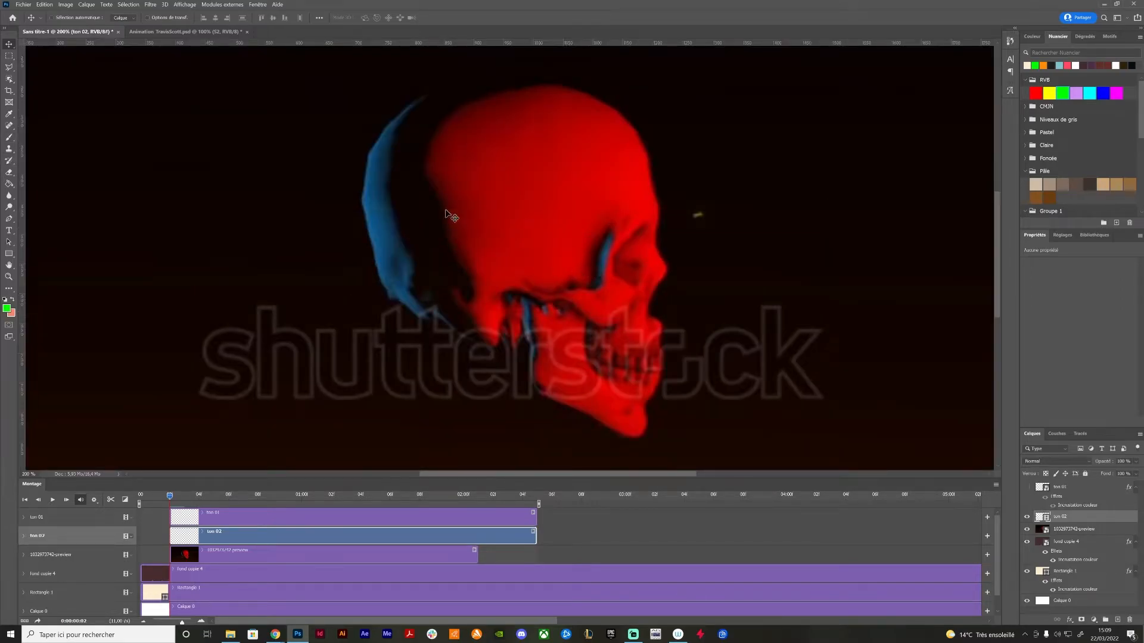
pyautogui.click(9, 138)
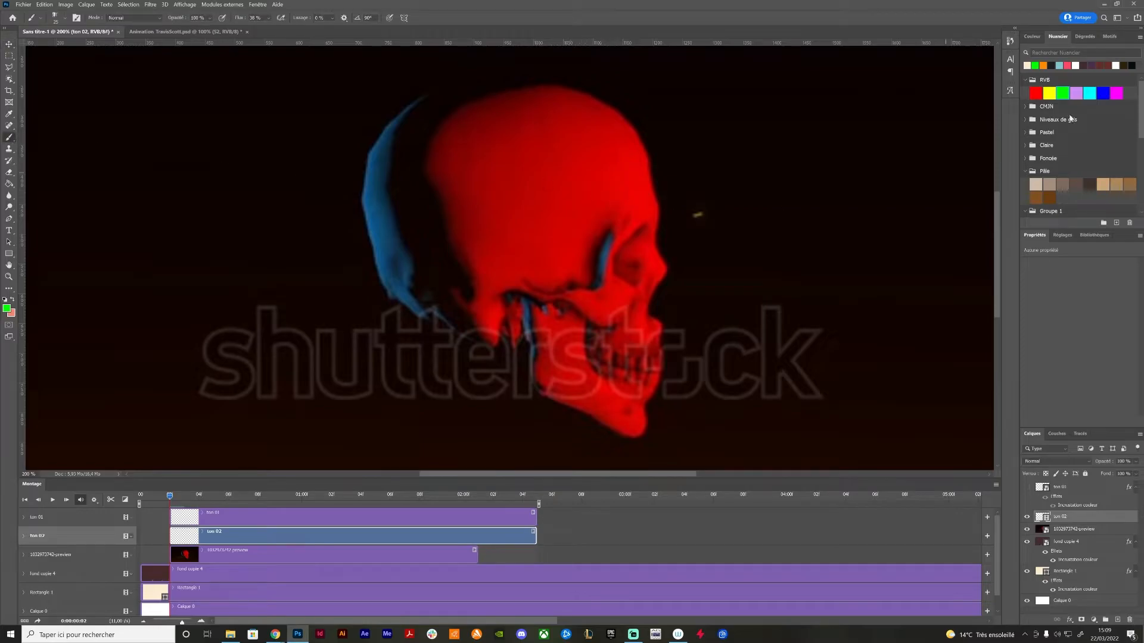
pyautogui.click(1039, 68)
pyautogui.rightClick(521, 258)
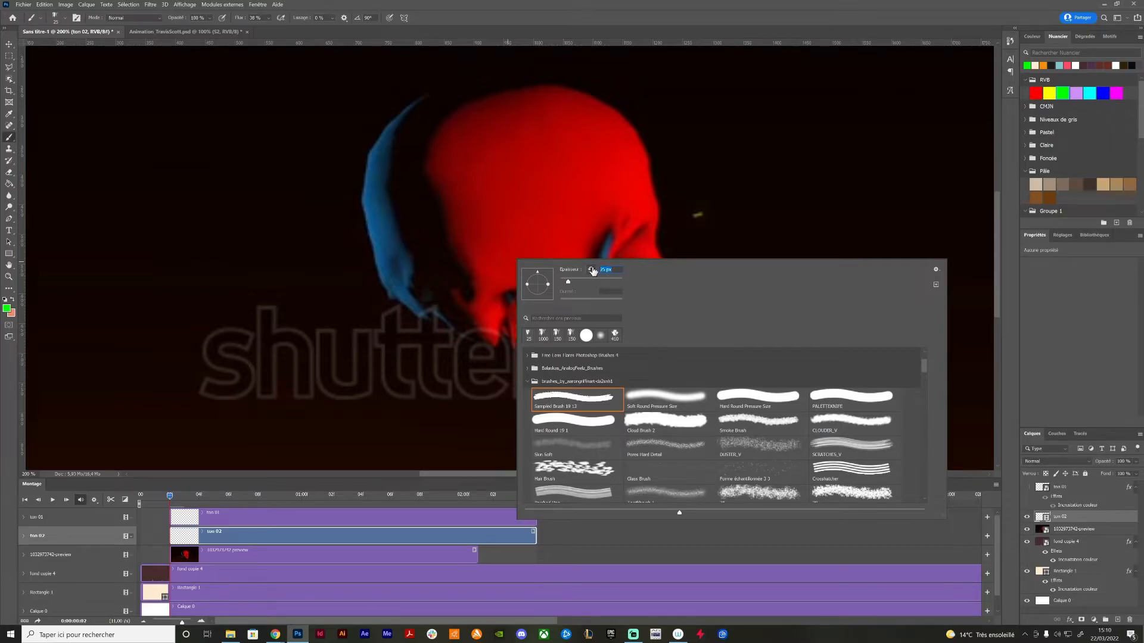
pyautogui.write('35')
pyautogui.press('Return')
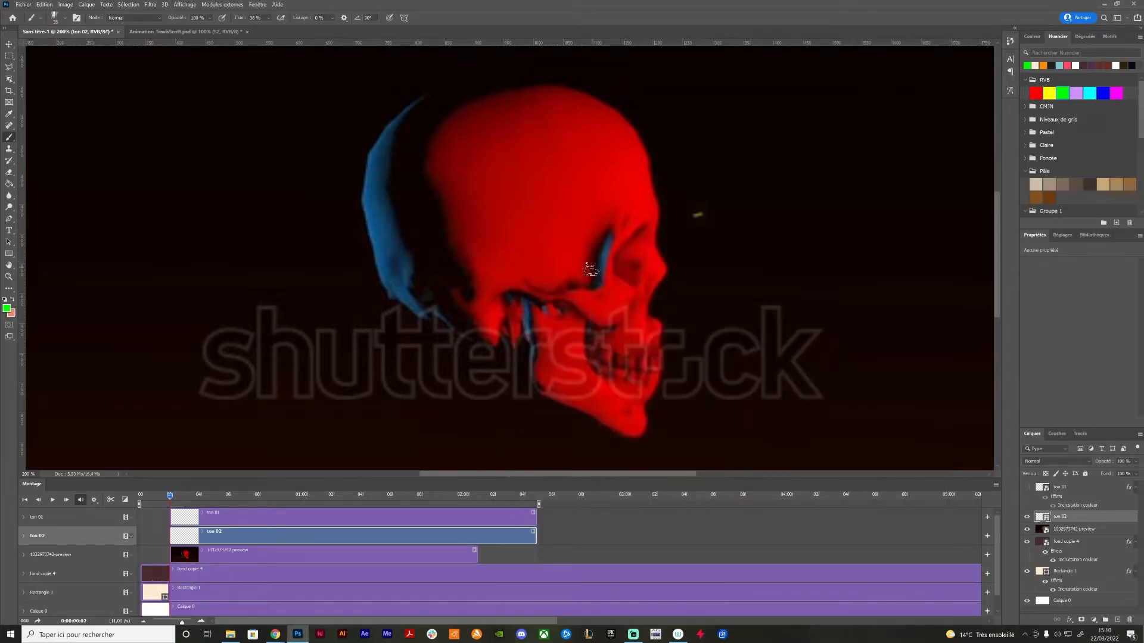
pyautogui.rightClick(591, 270)
pyautogui.write('50')
pyautogui.press('Return')
# Paint green over the large red areas of the cranium, cheekbone, nose and lower jaw on ton 02
pyautogui.moveTo(456, 116)
pyautogui.mouseDown()
pyautogui.moveTo(439, 173)
pyautogui.moveTo(456, 170)
pyautogui.moveTo(454, 211)
pyautogui.moveTo(525, 93)
pyautogui.moveTo(565, 95)
pyautogui.moveTo(622, 128)
pyautogui.moveTo(497, 132)
pyautogui.moveTo(471, 119)
pyautogui.mouseUp()
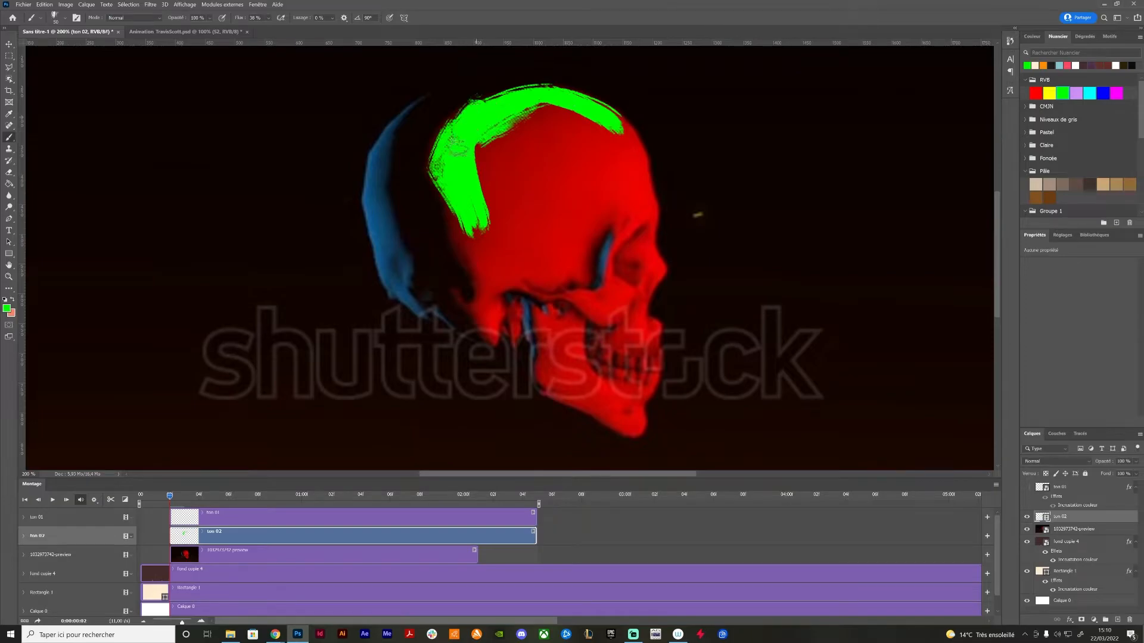
pyautogui.moveTo(470, 212)
pyautogui.mouseDown()
pyautogui.moveTo(460, 271)
pyautogui.moveTo(501, 189)
pyautogui.mouseUp()
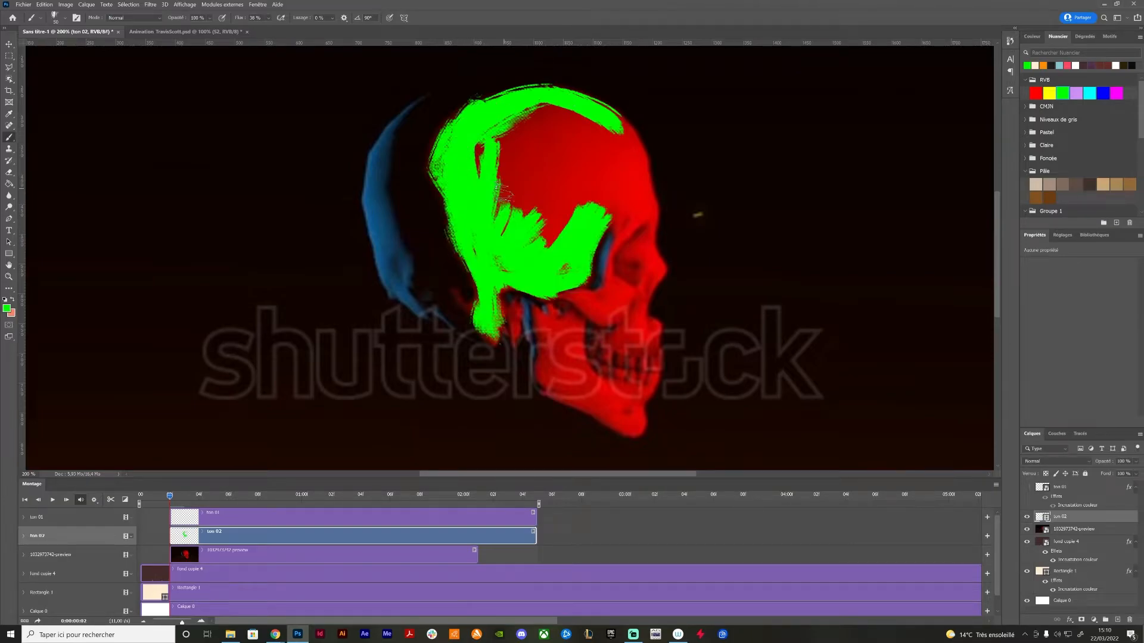
pyautogui.moveTo(490, 256)
pyautogui.mouseDown()
pyautogui.moveTo(482, 147)
pyautogui.moveTo(504, 140)
pyautogui.moveTo(519, 109)
pyautogui.moveTo(574, 109)
pyautogui.moveTo(632, 156)
pyautogui.moveTo(631, 138)
pyautogui.moveTo(631, 188)
pyautogui.moveTo(646, 204)
pyautogui.moveTo(643, 154)
pyautogui.moveTo(616, 160)
pyautogui.moveTo(581, 215)
pyautogui.moveTo(591, 223)
pyautogui.moveTo(624, 203)
pyautogui.moveTo(652, 215)
pyautogui.moveTo(588, 149)
pyautogui.moveTo(582, 175)
pyautogui.moveTo(530, 179)
pyautogui.mouseUp()
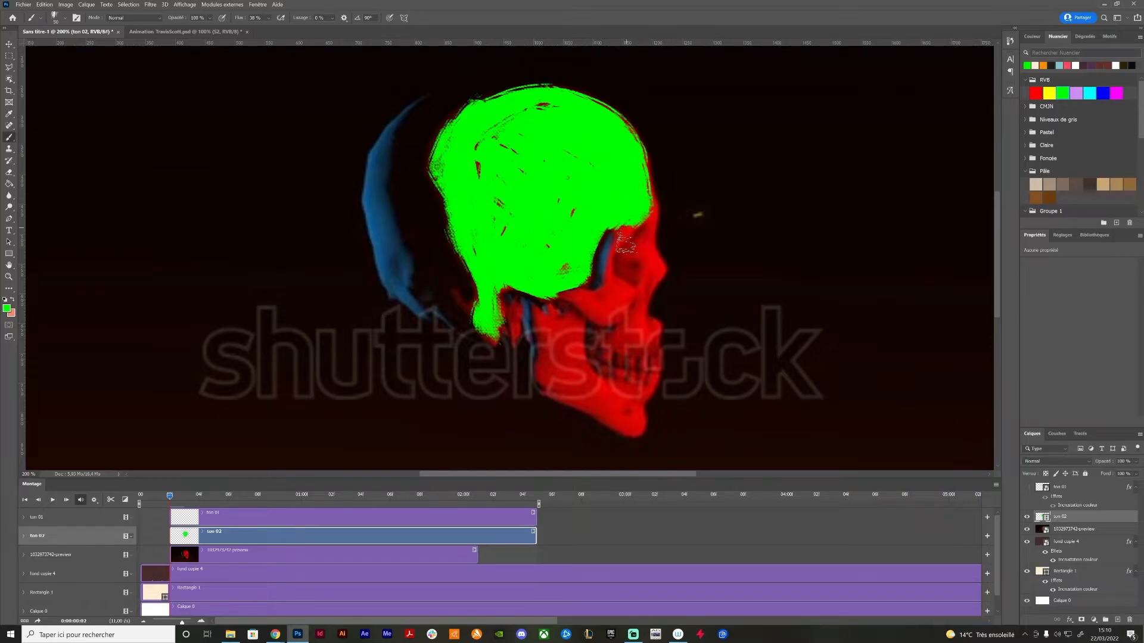
pyautogui.moveTo(626, 243)
pyautogui.mouseDown()
pyautogui.moveTo(640, 254)
pyautogui.moveTo(632, 267)
pyautogui.moveTo(656, 230)
pyautogui.moveTo(640, 297)
pyautogui.moveTo(604, 307)
pyautogui.moveTo(616, 295)
pyautogui.moveTo(614, 309)
pyautogui.moveTo(626, 304)
pyautogui.mouseUp()
pyautogui.moveTo(662, 353)
pyautogui.mouseDown()
pyautogui.moveTo(624, 336)
pyautogui.moveTo(625, 348)
pyautogui.moveTo(638, 323)
pyautogui.mouseUp()
pyautogui.moveTo(557, 342)
pyautogui.mouseDown()
pyautogui.moveTo(543, 330)
pyautogui.moveTo(570, 327)
pyautogui.moveTo(554, 387)
pyautogui.moveTo(598, 405)
pyautogui.moveTo(625, 393)
pyautogui.moveTo(607, 408)
pyautogui.moveTo(622, 420)
pyautogui.mouseUp()
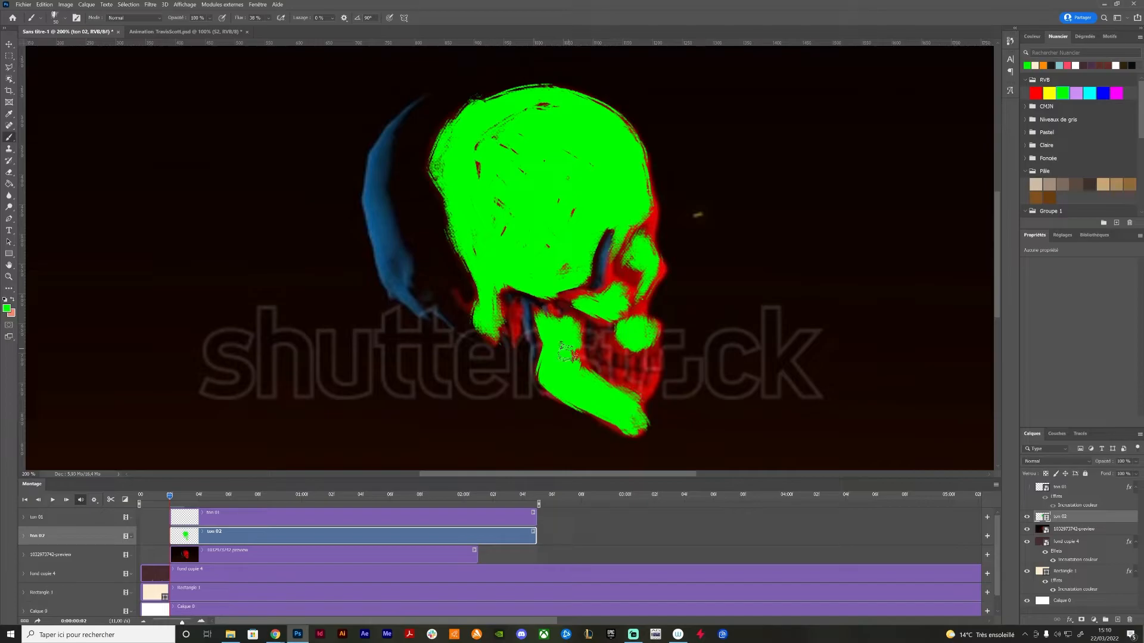
# Set the brush size to 20 px and paint the small red areas behind the jaw and the lower teeth green
pyautogui.rightClick(598, 319)
pyautogui.write('20')
pyautogui.press('Return')
pyautogui.moveTo(453, 294)
pyautogui.mouseDown()
pyautogui.moveTo(513, 327)
pyautogui.moveTo(509, 314)
pyautogui.moveTo(577, 321)
pyautogui.moveTo(551, 312)
pyautogui.moveTo(561, 325)
pyautogui.moveTo(574, 316)
pyautogui.moveTo(581, 371)
pyautogui.mouseUp()
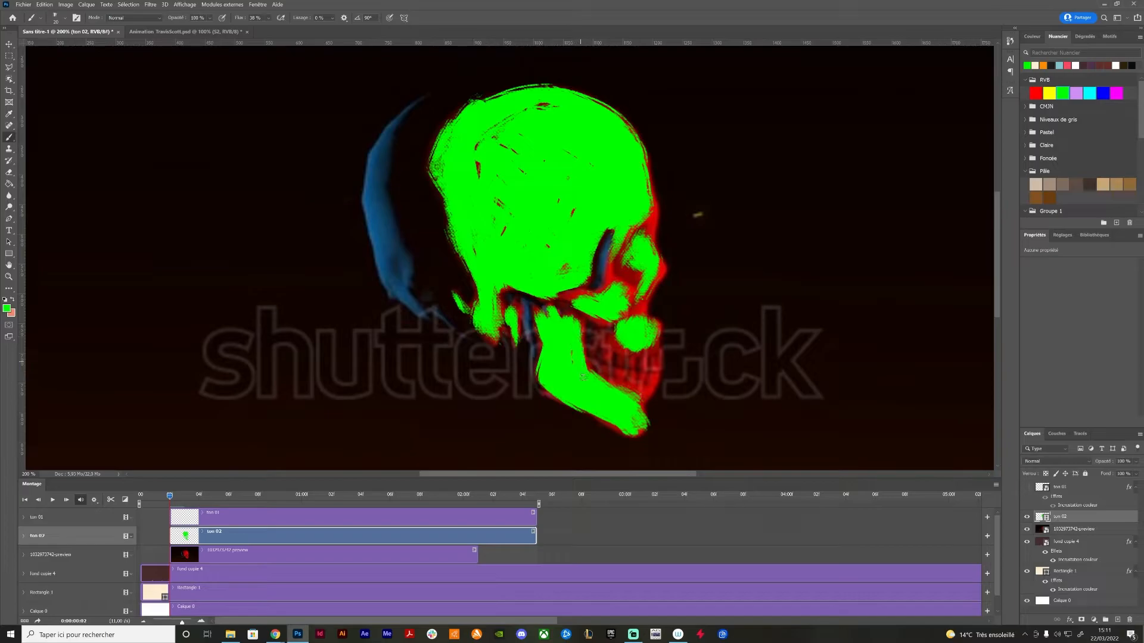
pyautogui.click(603, 373)
pyautogui.moveTo(647, 391); pyautogui.dragTo(654, 380)
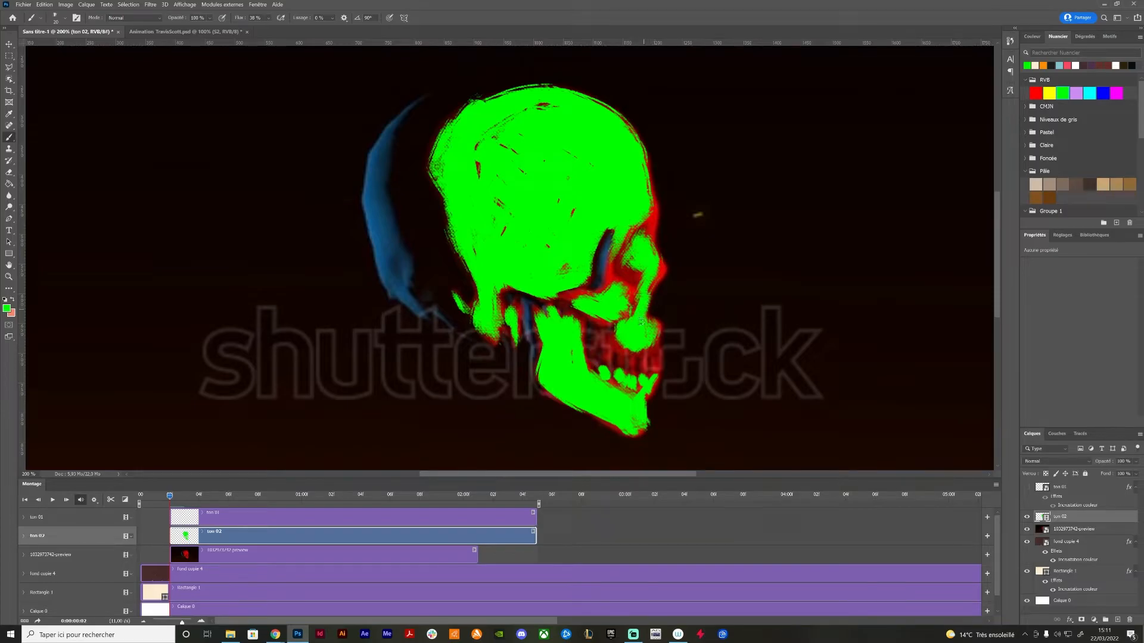
# Paint green over the red brow, eye-socket edge, cheekbone and upper teeth, and check the result with the reference video temporarily hidden
pyautogui.moveTo(653, 226); pyautogui.dragTo(653, 213)
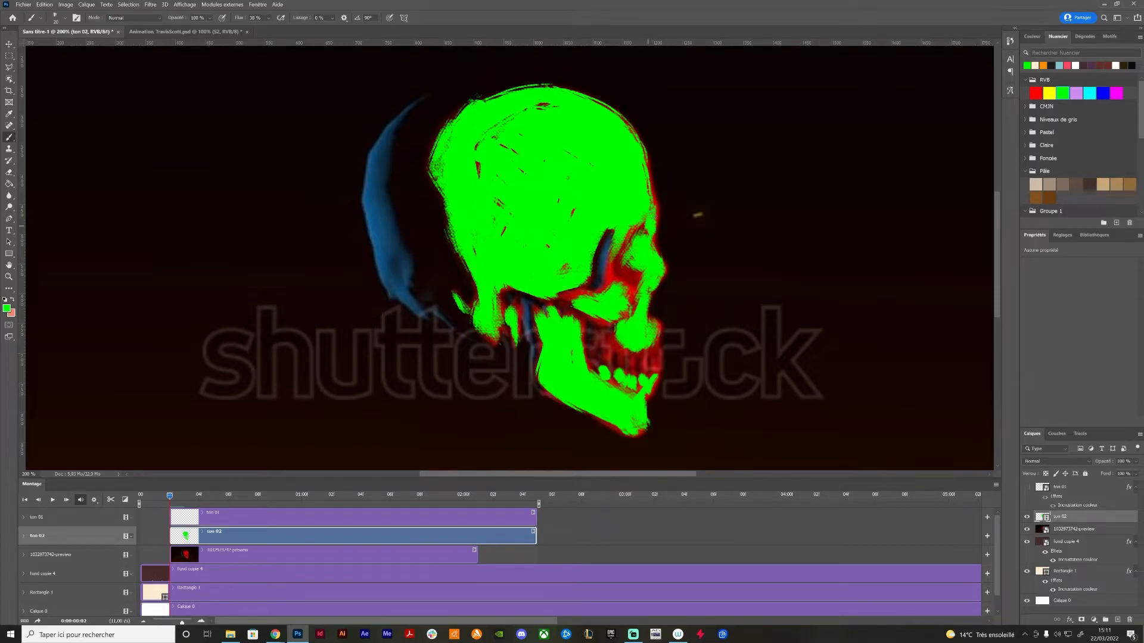
pyautogui.moveTo(616, 269)
pyautogui.mouseDown()
pyautogui.moveTo(609, 262)
pyautogui.moveTo(623, 294)
pyautogui.mouseUp()
pyautogui.moveTo(570, 304); pyautogui.dragTo(583, 292)
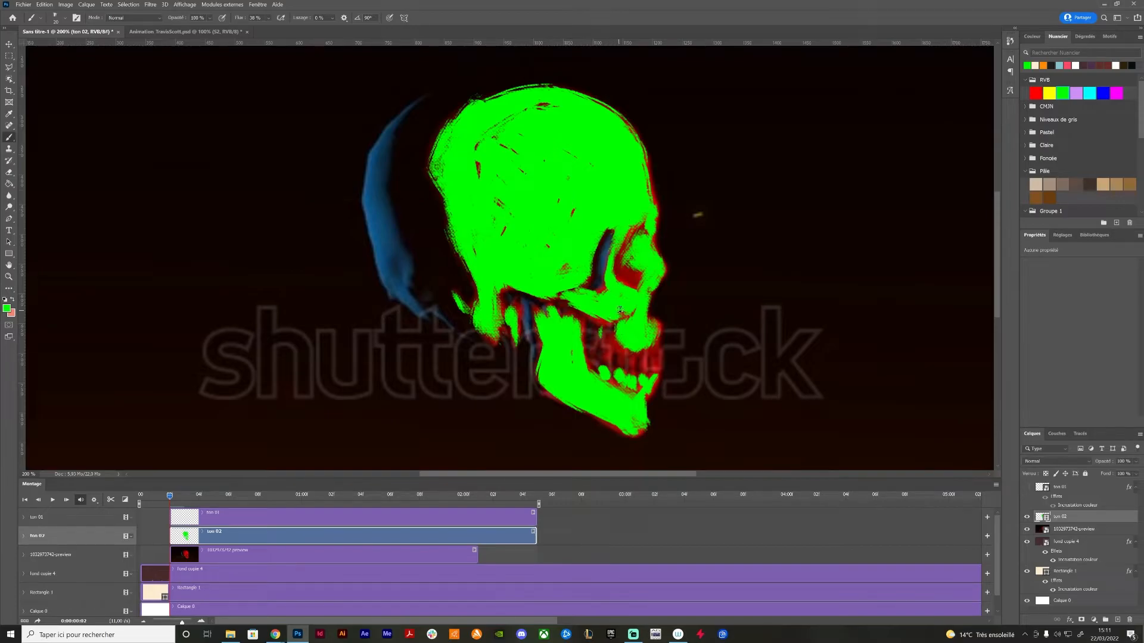
pyautogui.moveTo(607, 334); pyautogui.dragTo(606, 347)
pyautogui.moveTo(615, 361); pyautogui.dragTo(656, 354)
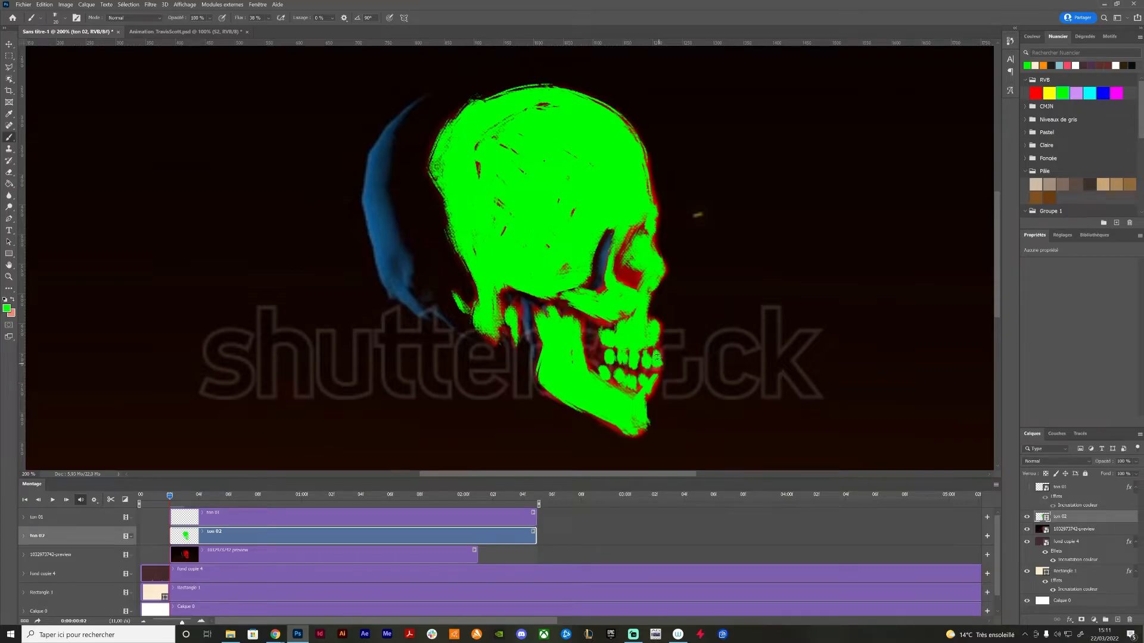
pyautogui.click(1026, 529)
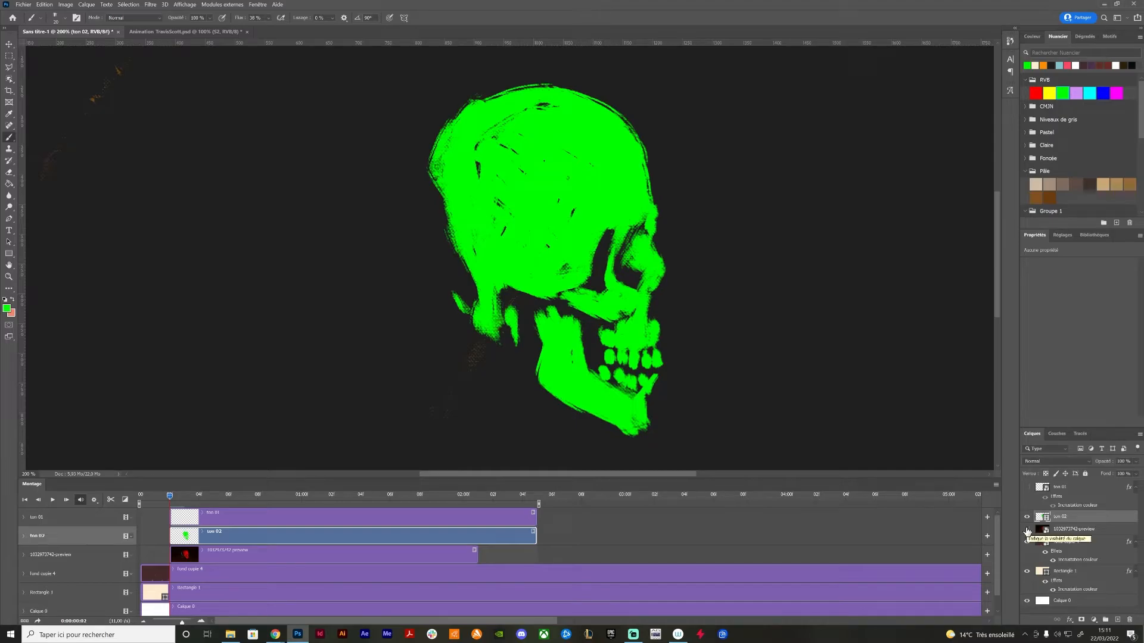
pyautogui.click(1026, 529)
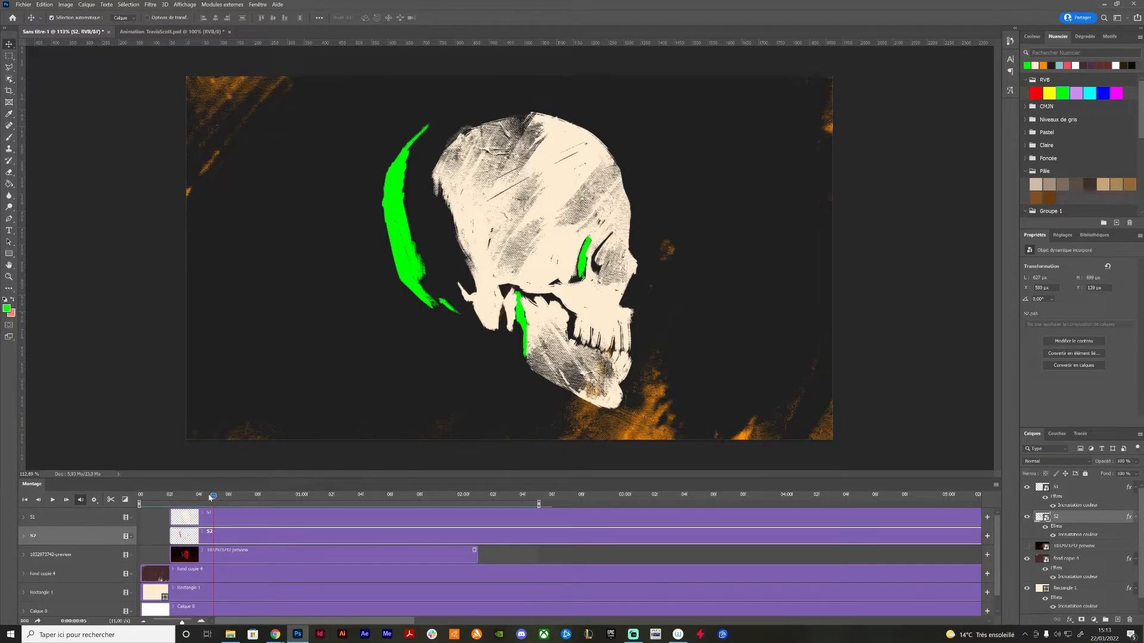
# Play back the combined S1 and S2 skull animation from near the start of the timeline
pyautogui.moveTo(219, 496); pyautogui.dragTo(159, 497)
pyautogui.press('space')
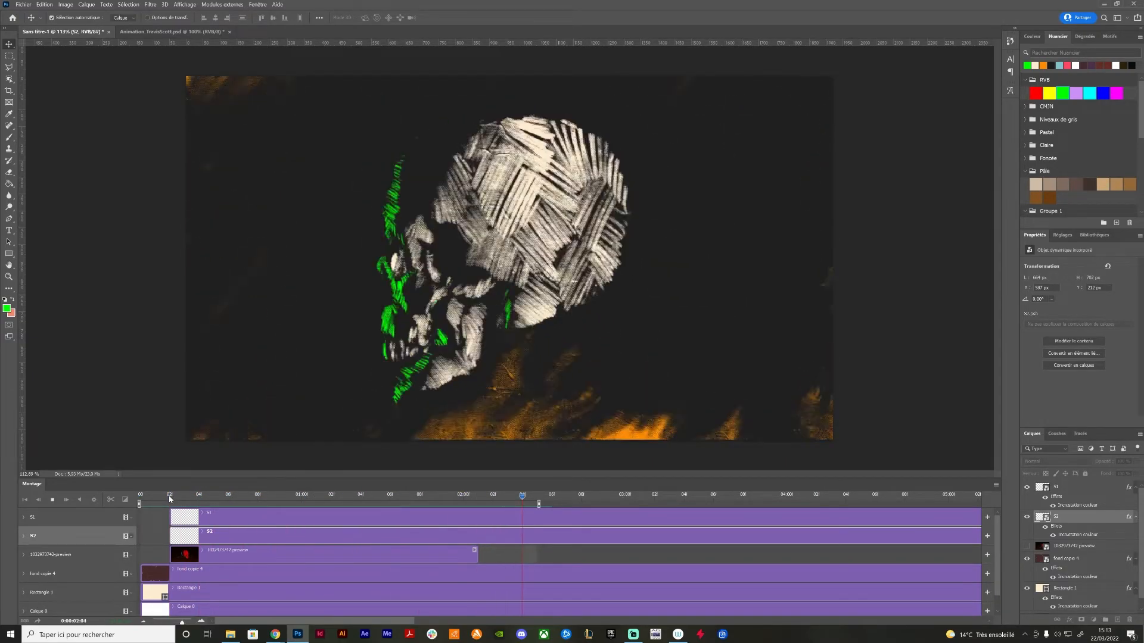
# Scrub and replay the skull animation to review the cream and green areas
pyautogui.press('space')
pyautogui.moveTo(170, 499); pyautogui.dragTo(273, 502)
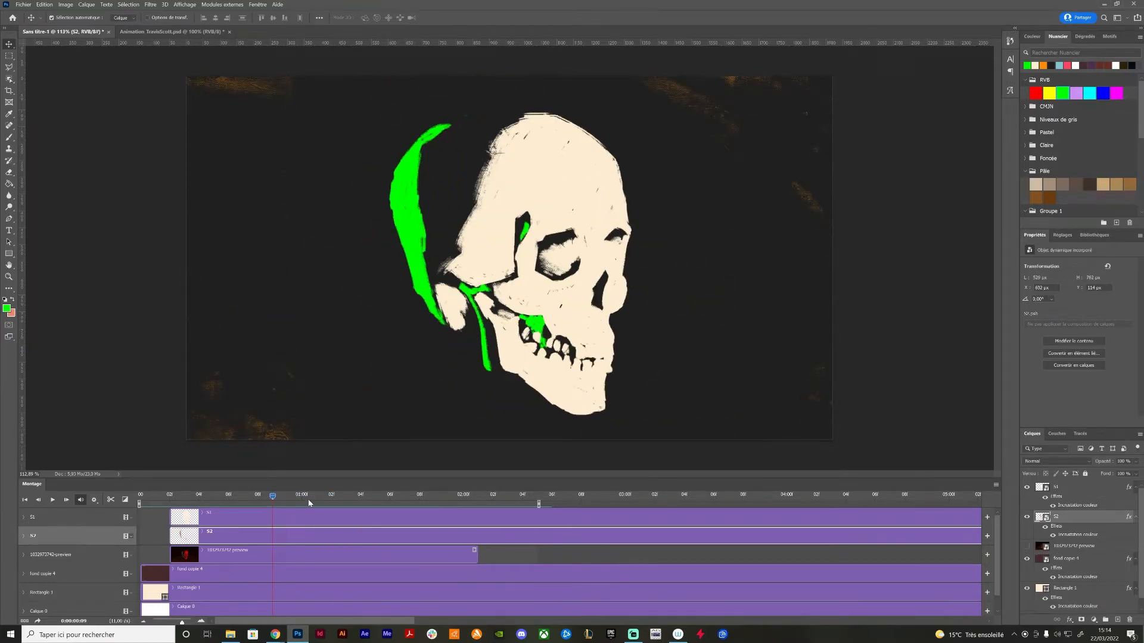
pyautogui.press('space')
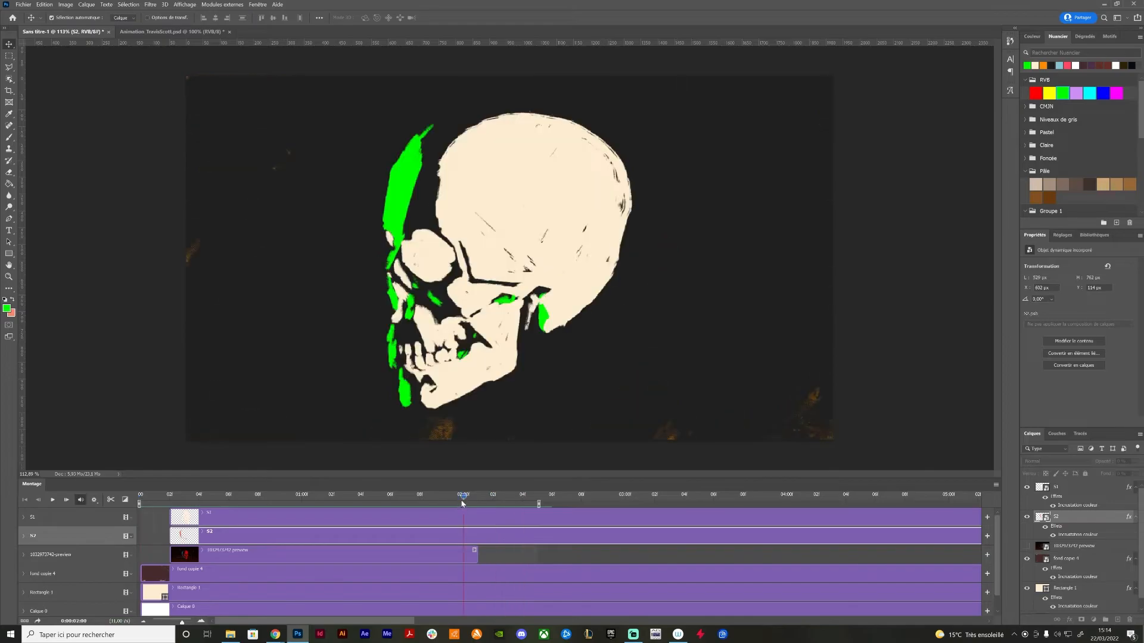
# Change the colour overlay of layer S2 from green to the light purple RGB swatch
pyautogui.doubleClick(1076, 517)
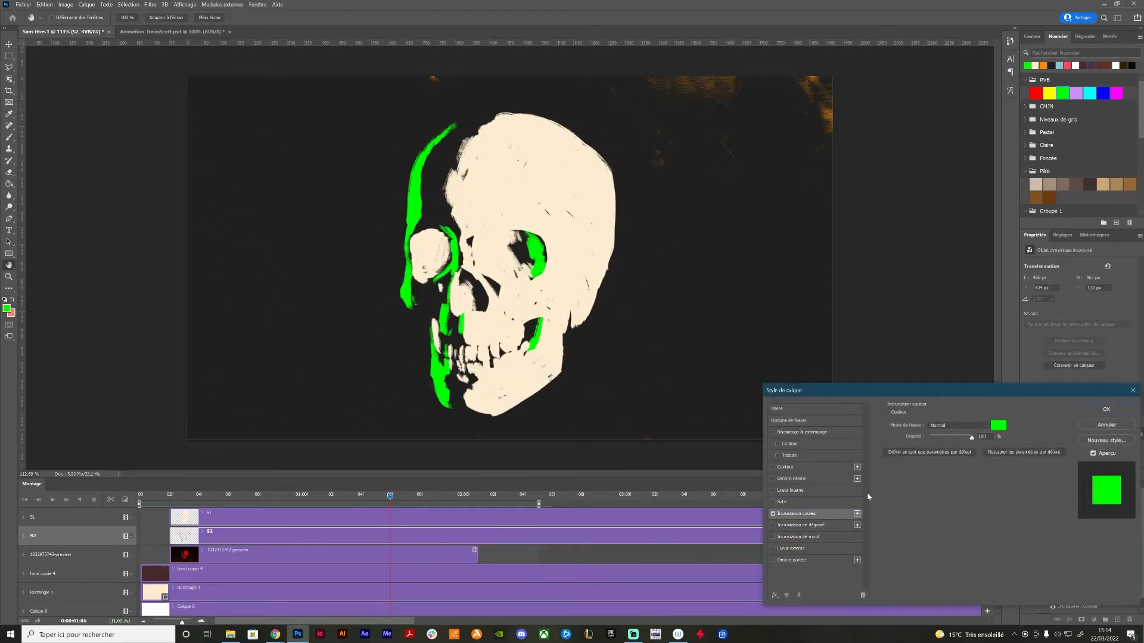
pyautogui.click(998, 425)
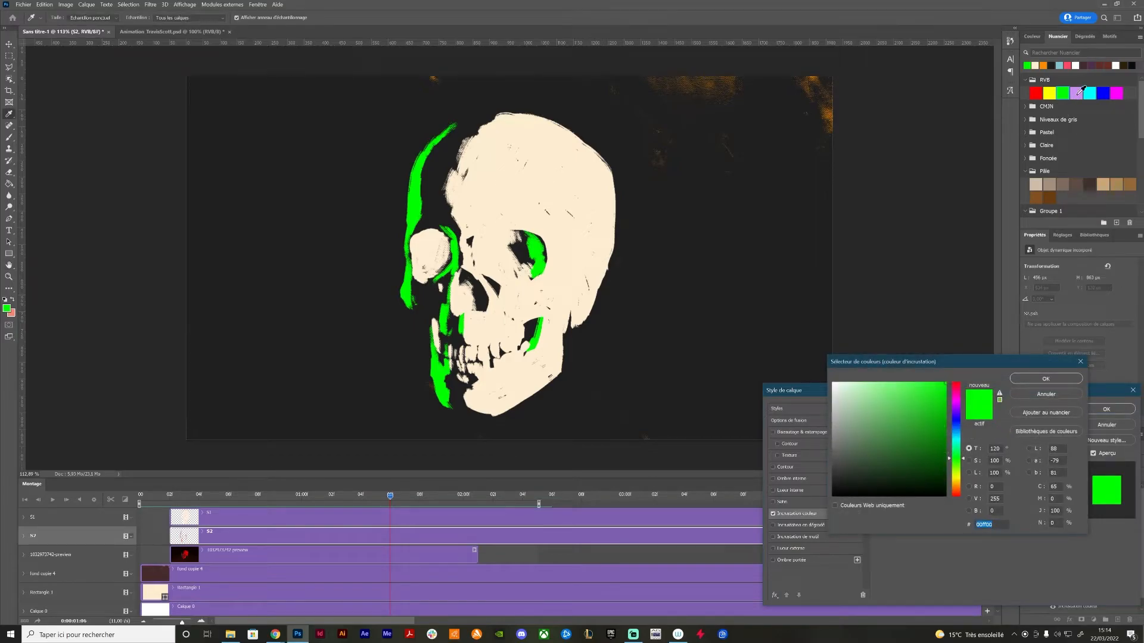
pyautogui.click(1077, 93)
pyautogui.click(1024, 379)
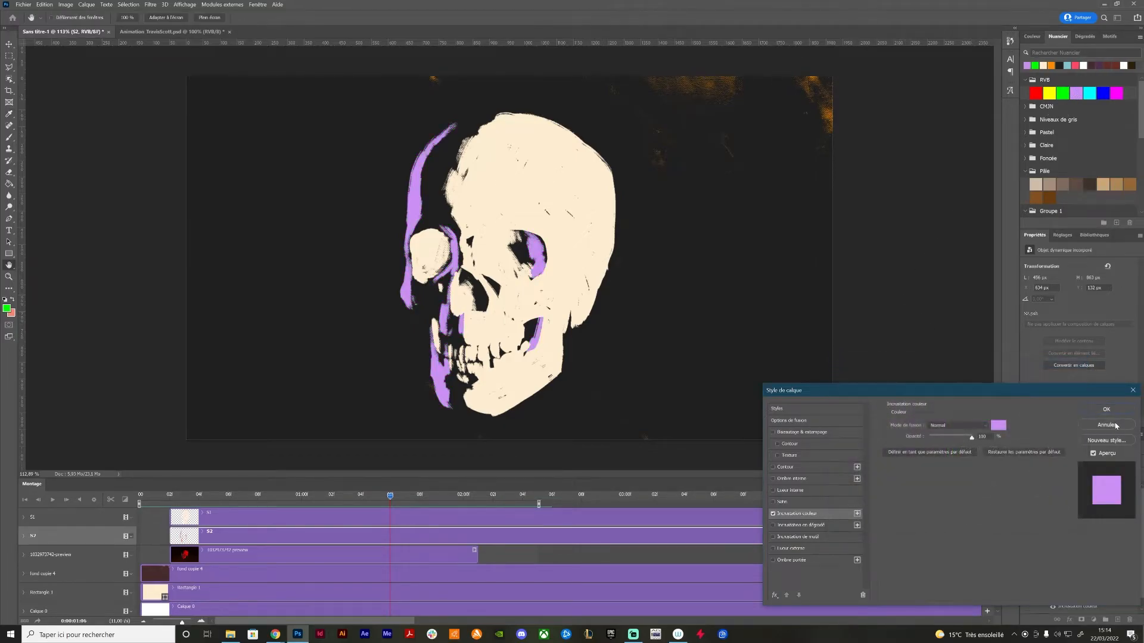
pyautogui.click(1106, 409)
# Play back the recoloured skull animation from the first frame and scrub through its turn
pyautogui.moveTo(377, 498); pyautogui.dragTo(140, 498)
pyautogui.press('space')
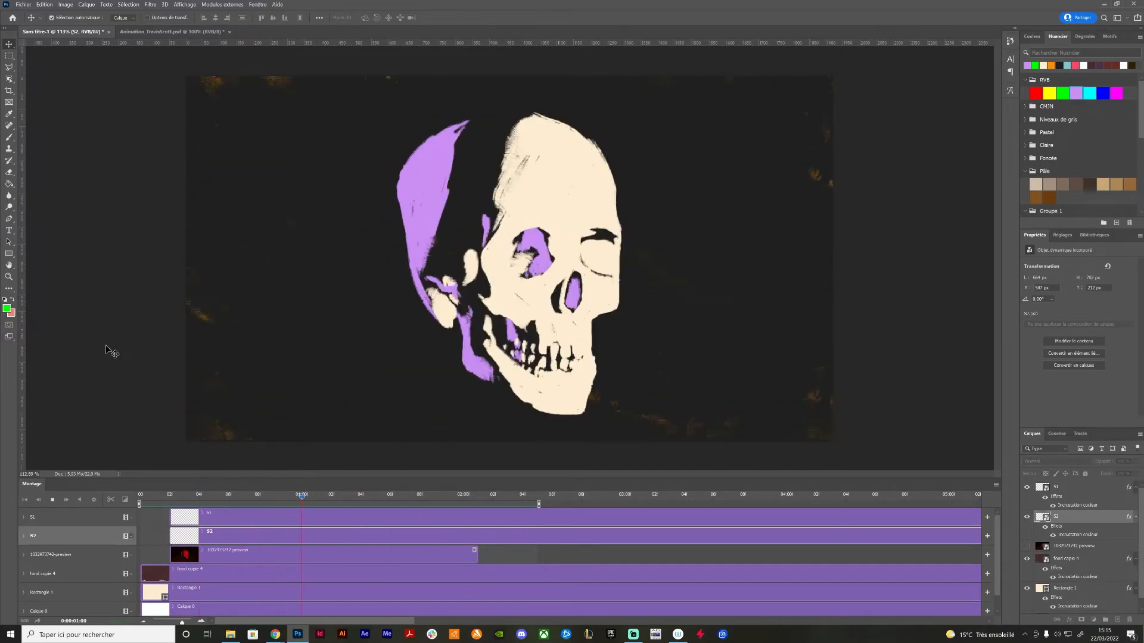
pyautogui.click(181, 498)
pyautogui.moveTo(184, 498)
pyautogui.mouseDown()
pyautogui.moveTo(537, 506)
pyautogui.moveTo(156, 503)
pyautogui.moveTo(420, 507)
pyautogui.mouseUp()
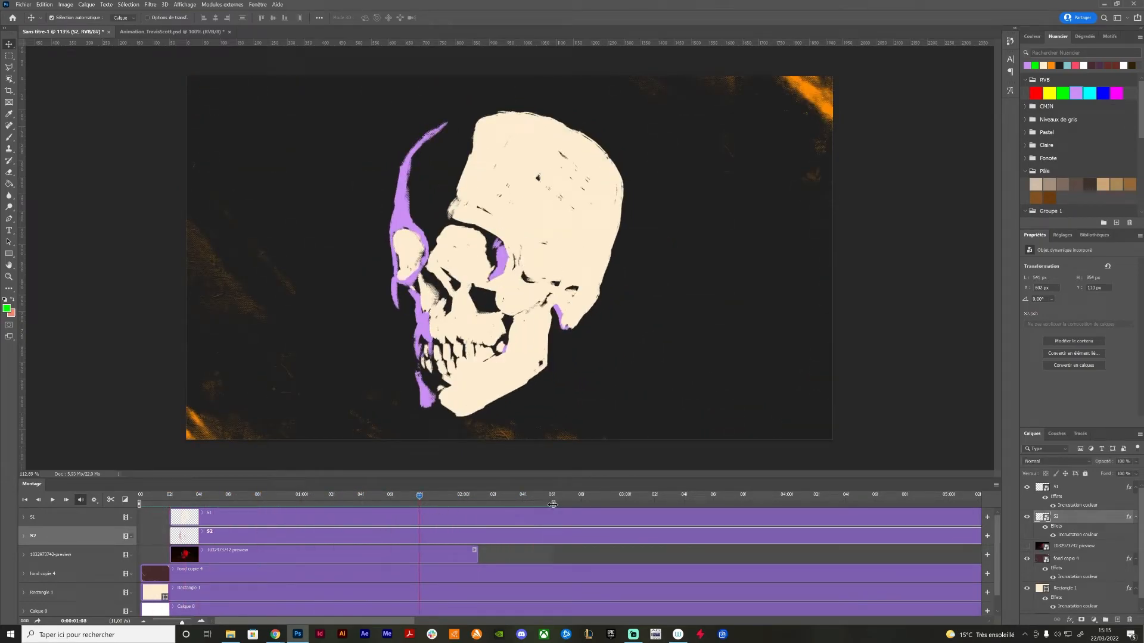
# Extend the end of the timeline work area by two frames, then replay and scrub through the animation
pyautogui.press('space')
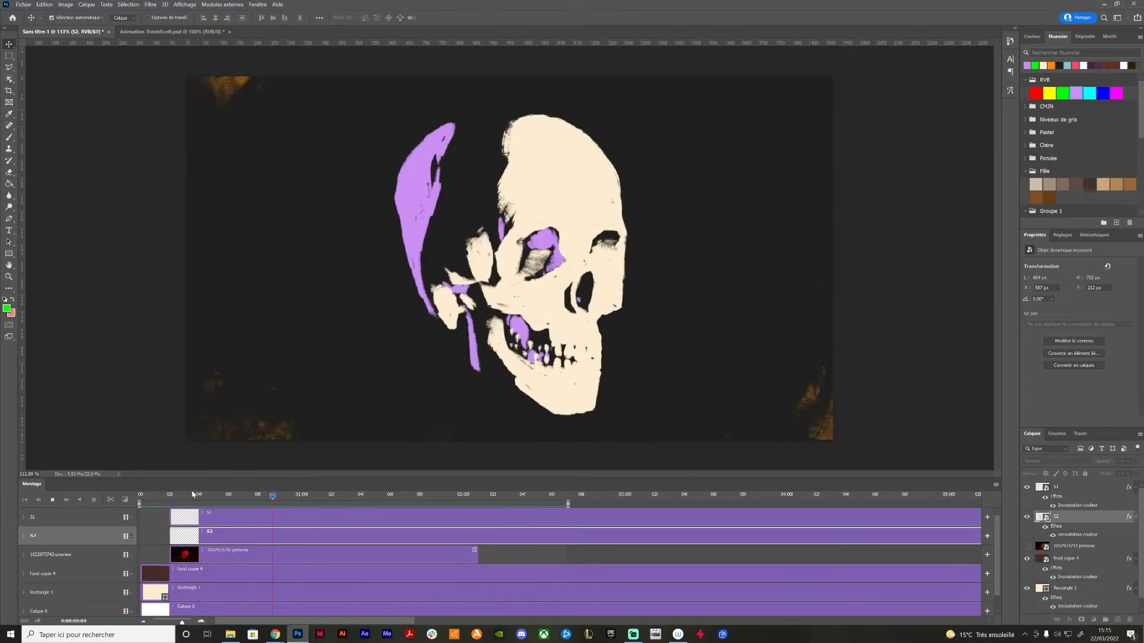
pyautogui.click(169, 495)
pyautogui.moveTo(169, 498); pyautogui.dragTo(419, 506)
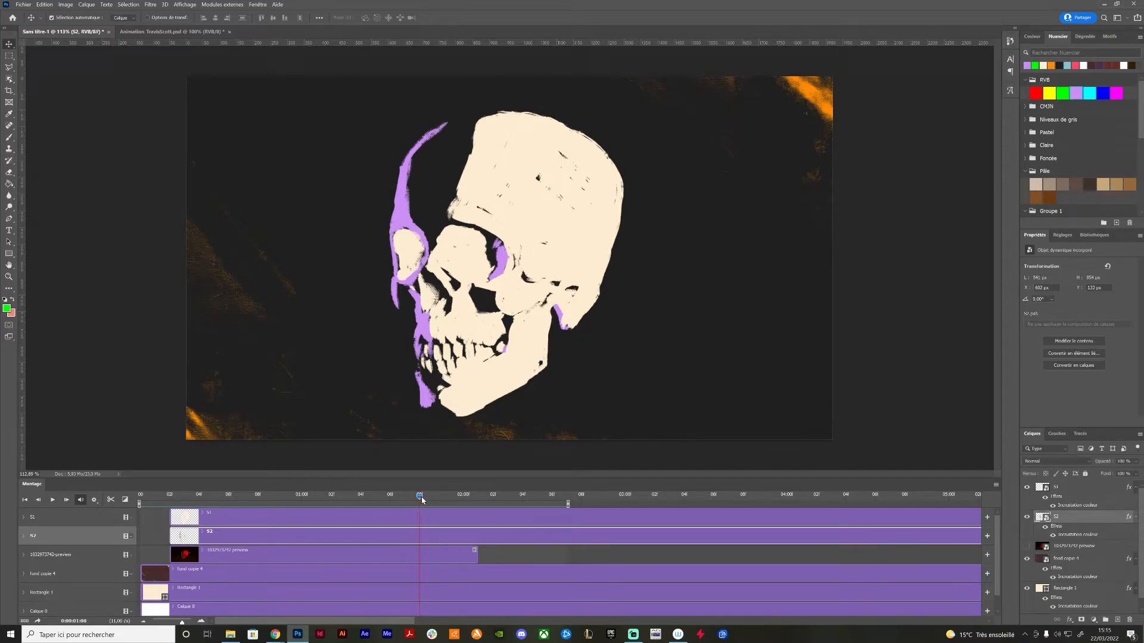
pyautogui.moveTo(421, 498)
pyautogui.mouseDown()
pyautogui.moveTo(500, 501)
pyautogui.moveTo(170, 498)
pyautogui.moveTo(243, 498)
pyautogui.mouseUp()
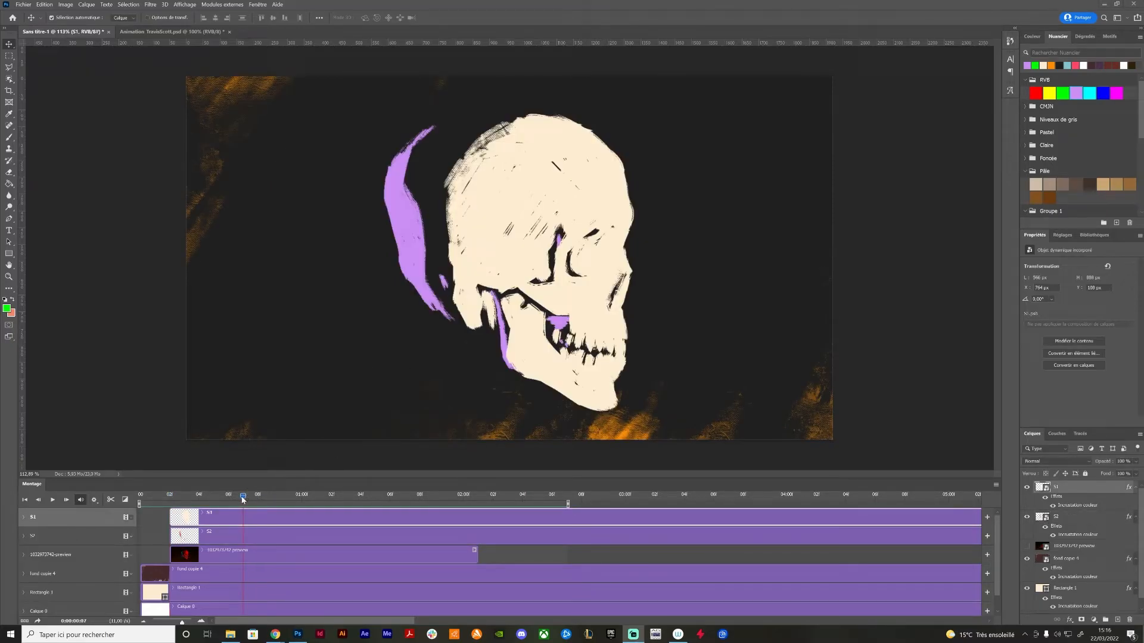
# Add a new blank video layer above S1, starting at the first frame, and rename it
pyautogui.hotkey('ctrl', '-')
pyautogui.hotkey('ctrl', '-')
pyautogui.hotkey('ctrl', '-')
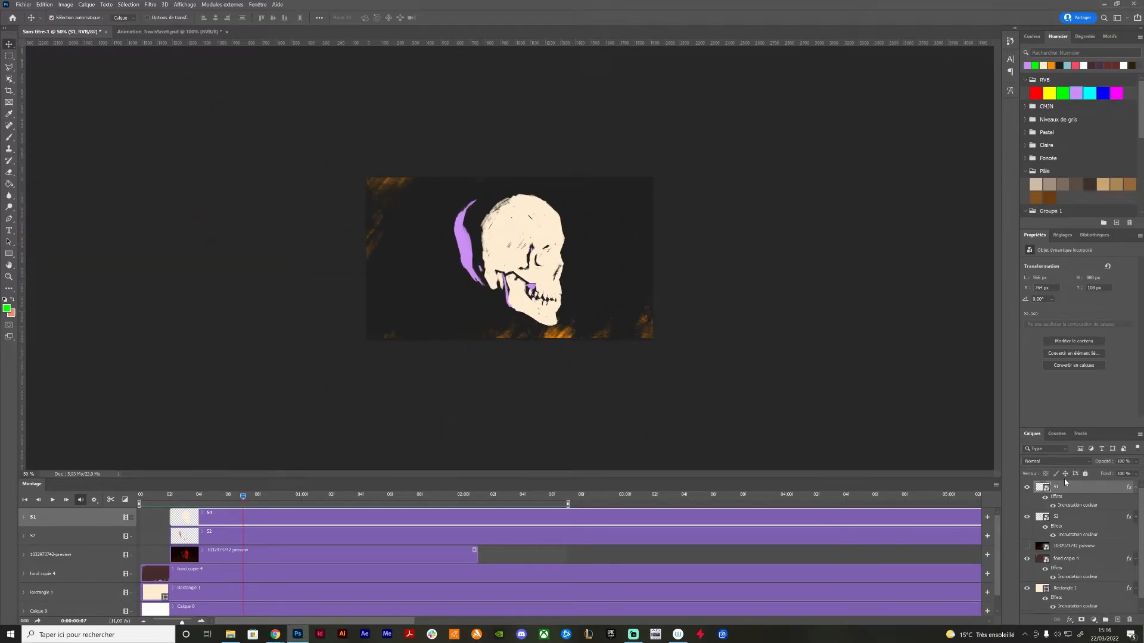
pyautogui.click(149, 500)
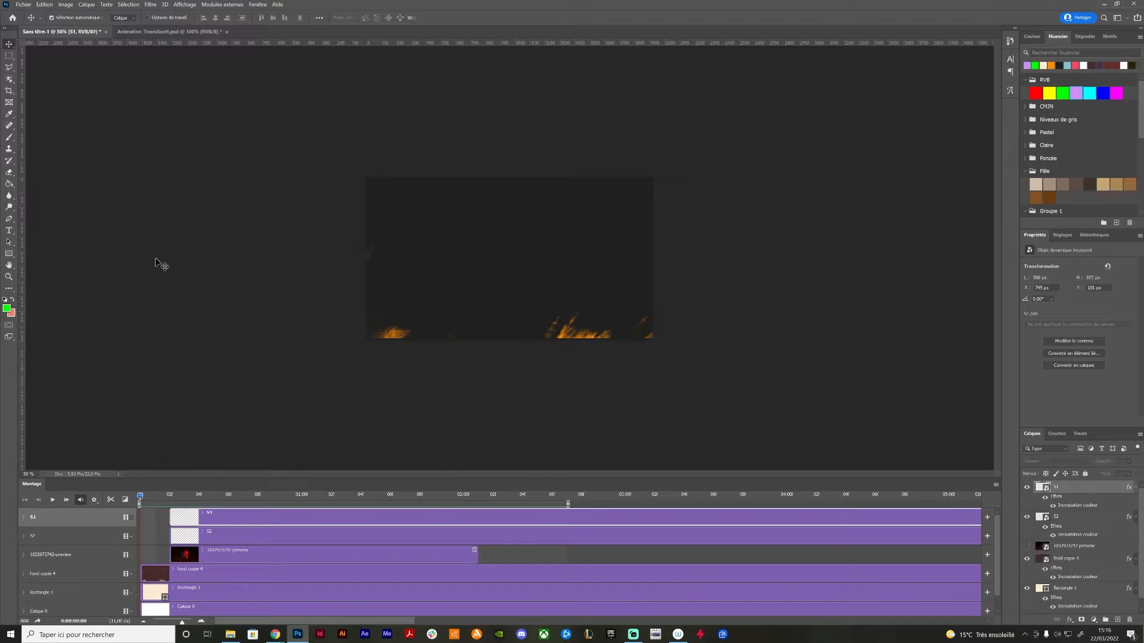
pyautogui.click(93, 4)
pyautogui.moveTo(118, 181)
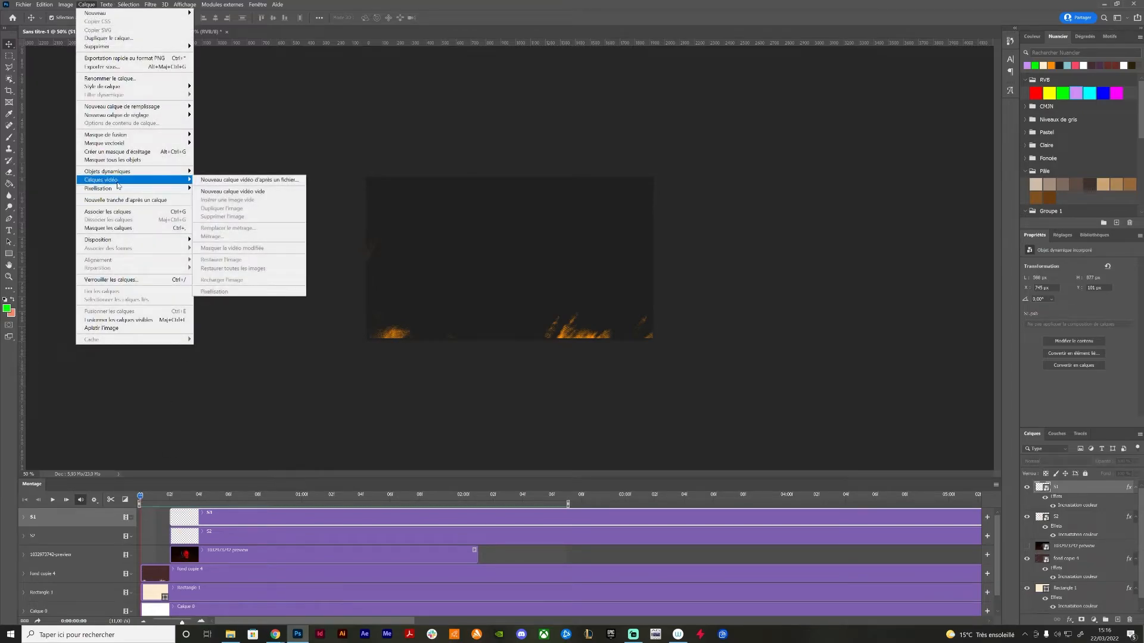
pyautogui.click(232, 192)
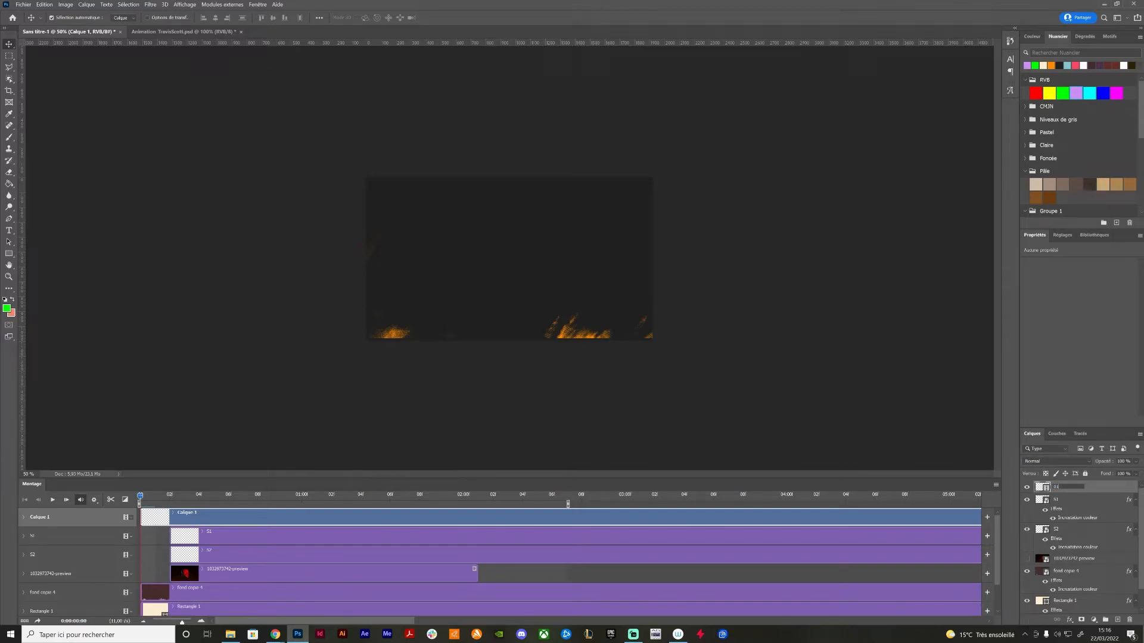
pyautogui.press('Return')
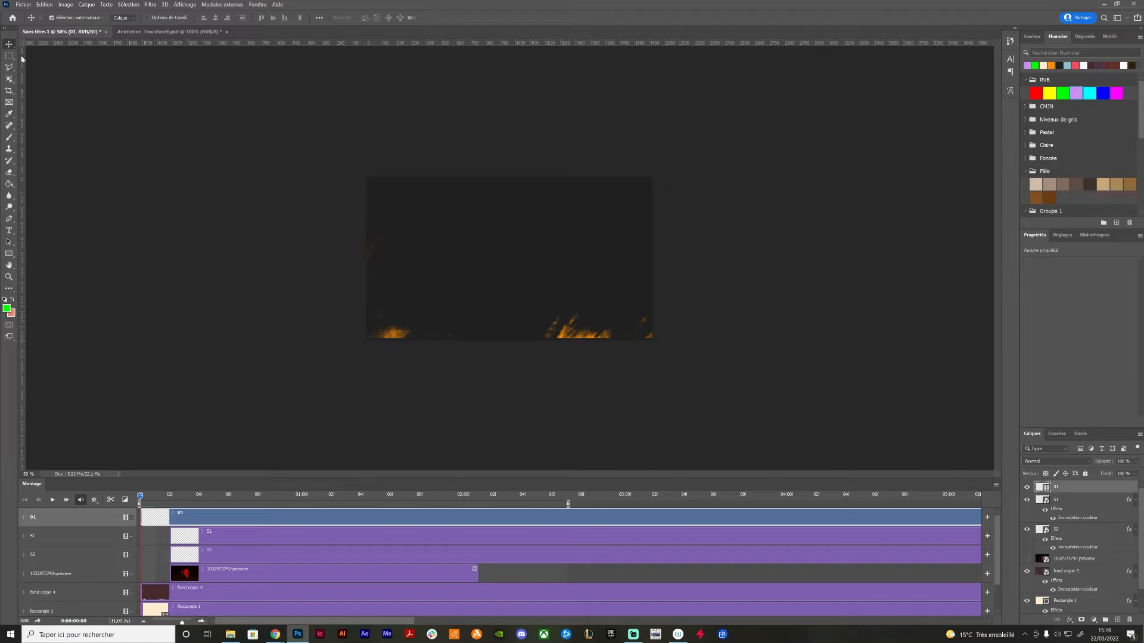
# Set up the Brush tool with the hard round preset Arrondi net, a very small size and the cream colour
pyautogui.click(10, 138)
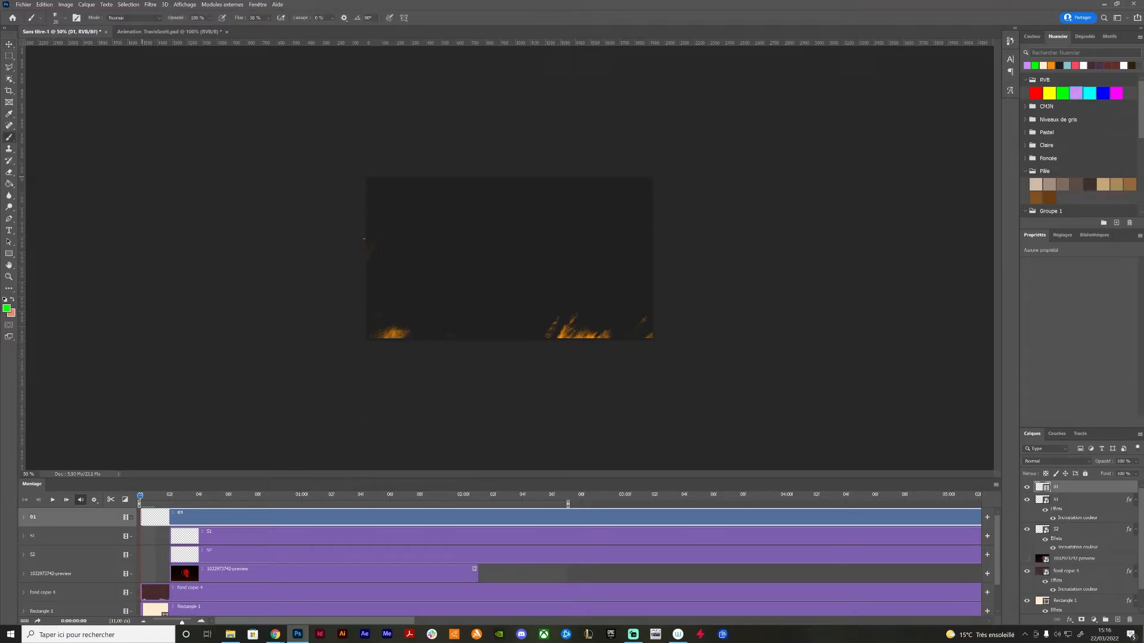
pyautogui.rightClick(487, 272)
pyautogui.click(586, 346)
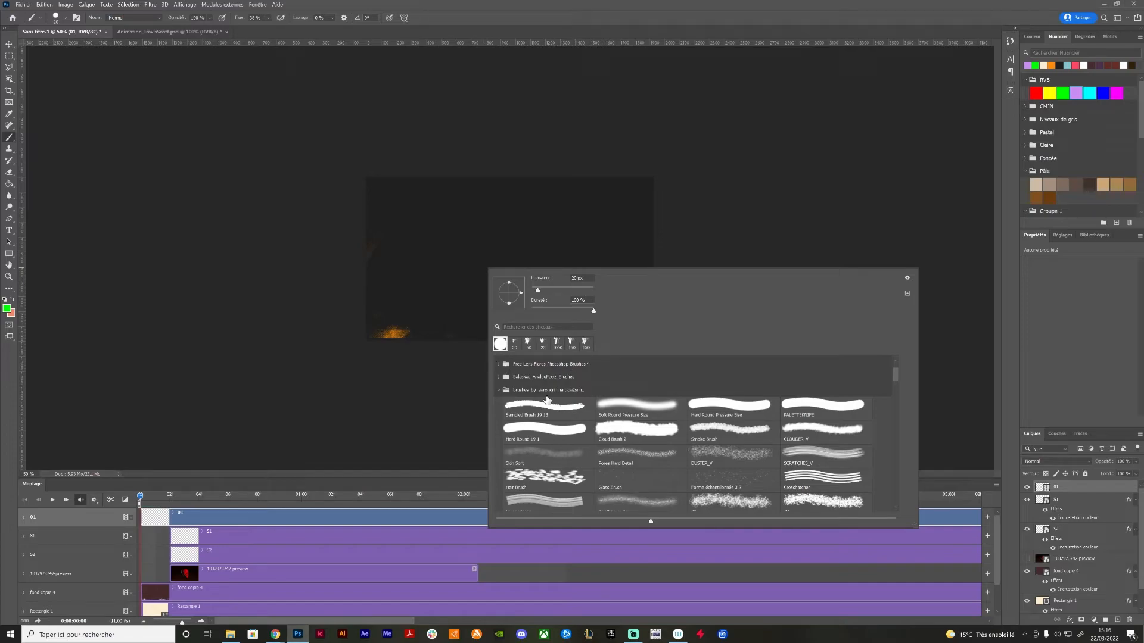
pyautogui.scroll(2, 544, 397)
pyautogui.click(500, 363)
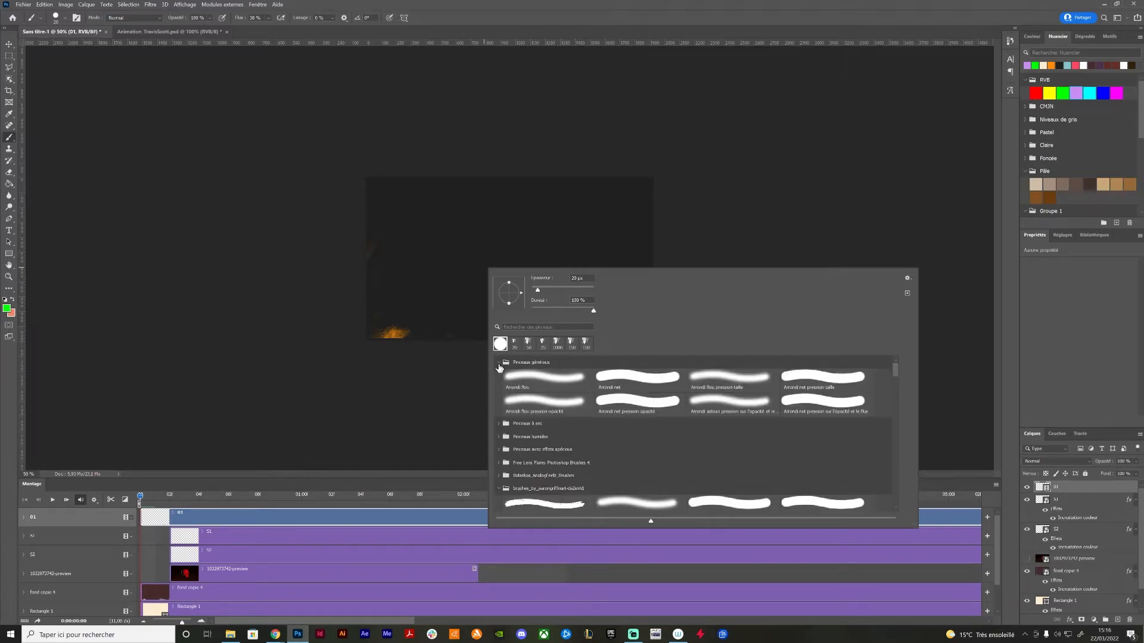
pyautogui.click(643, 388)
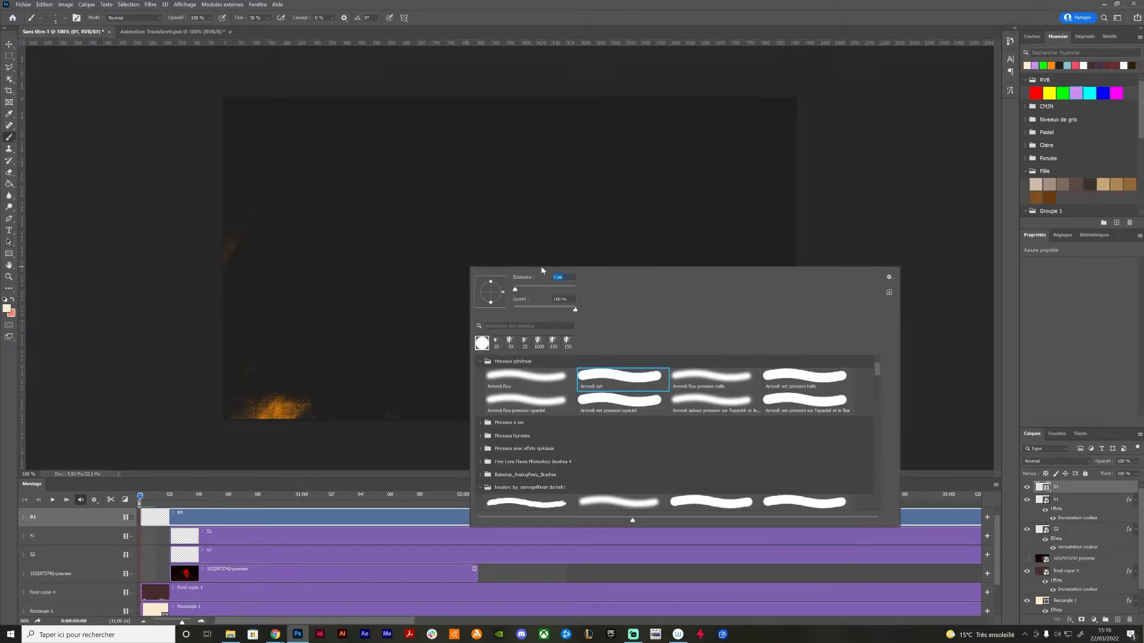
pyautogui.press('Return')
pyautogui.moveTo(436, 139); pyautogui.dragTo(520, 255)
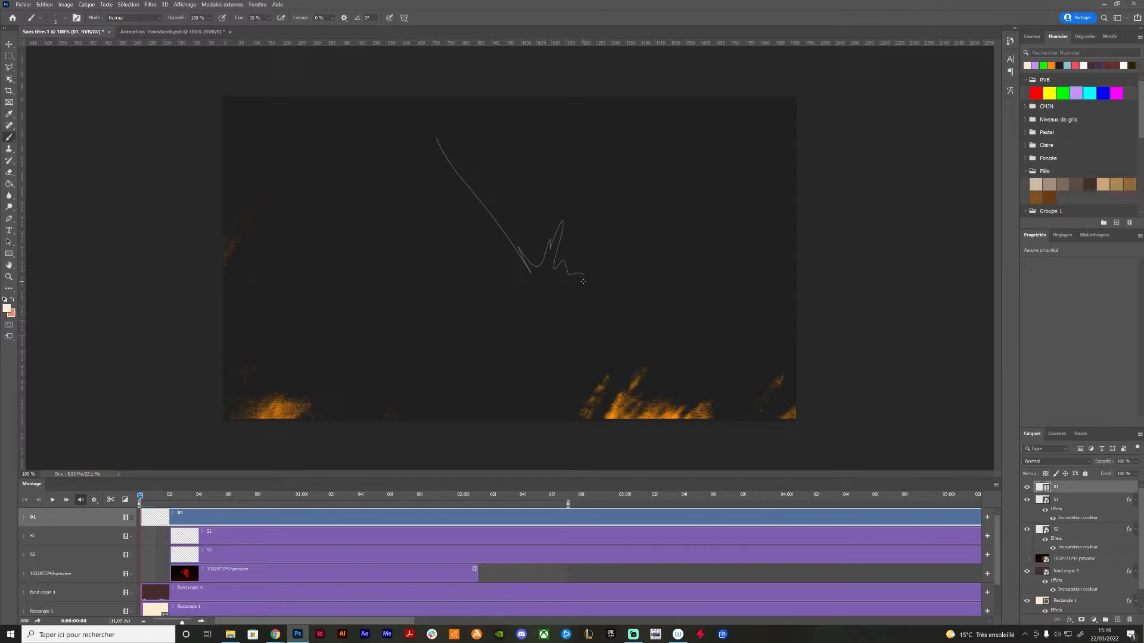
pyautogui.moveTo(515, 201); pyautogui.dragTo(555, 237)
pyautogui.moveTo(562, 285); pyautogui.dragTo(560, 270)
pyautogui.hotkey('ctrl', 'z')
pyautogui.hotkey('ctrl', 'z')
pyautogui.hotkey('ctrl', 'z')
# On the first frame, draw thin straight vertical lines in the canvas's left part and connected straight segments right of centre
pyautogui.moveTo(326, 93)
pyautogui.mouseDown()
pyautogui.moveTo(299, 300)
pyautogui.moveTo(310, 458)
pyautogui.mouseUp()
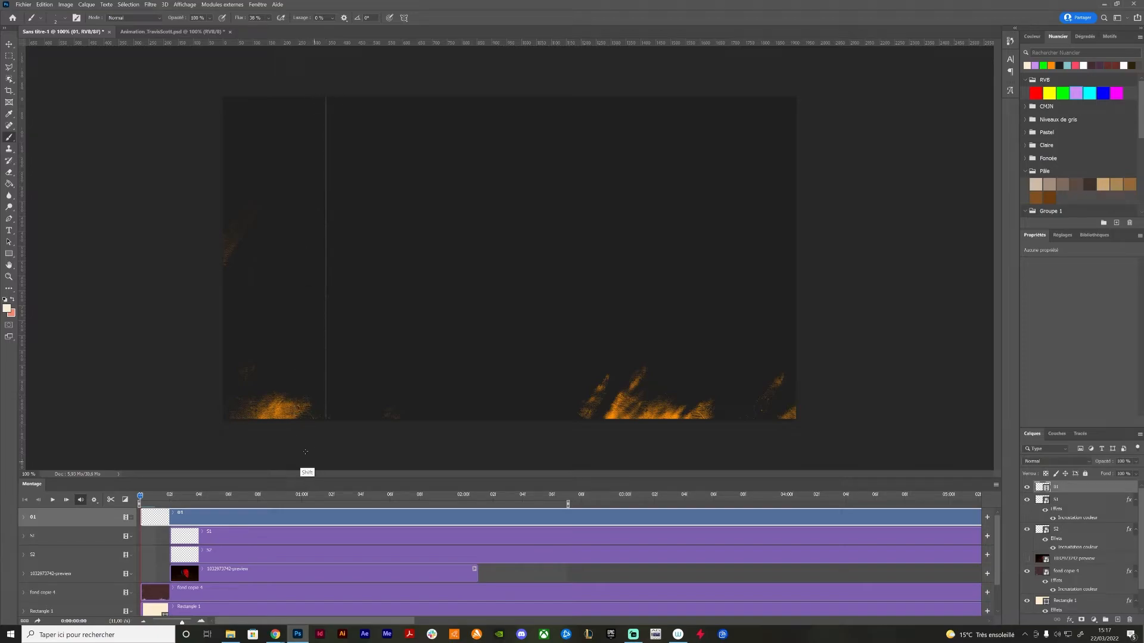
pyautogui.keyDown('shift'); pyautogui.click(336, 87); pyautogui.keyUp('shift')
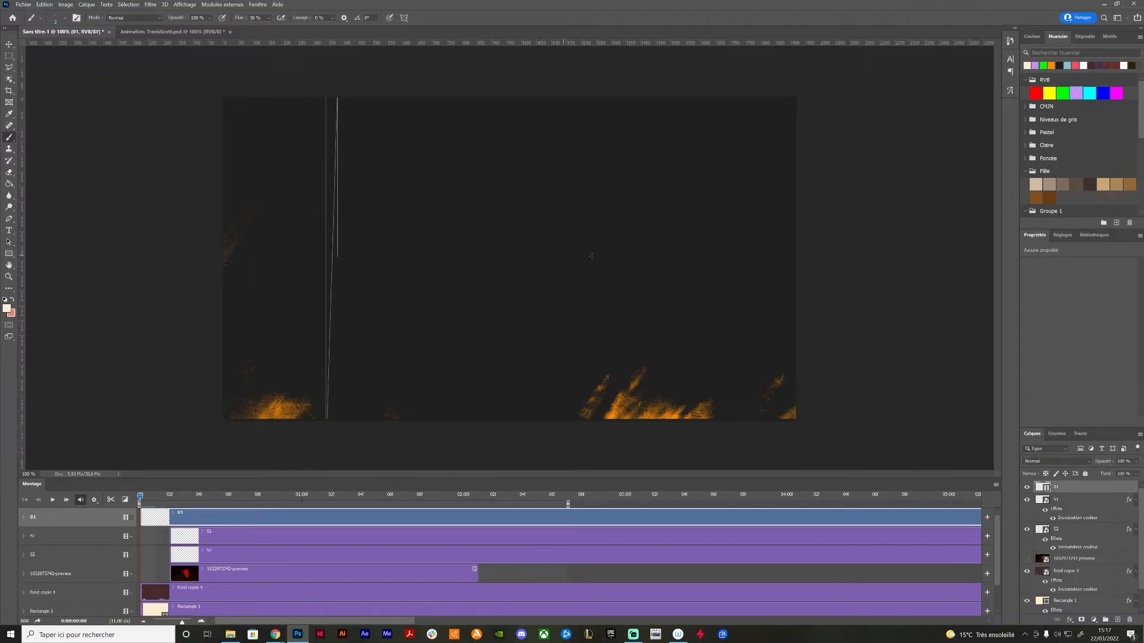
pyautogui.keyDown('shift'); pyautogui.click(688, 266); pyautogui.keyUp('shift')
pyautogui.keyDown('shift'); pyautogui.click(615, 250); pyautogui.keyUp('shift')
pyautogui.keyDown('shift'); pyautogui.click(685, 250); pyautogui.keyUp('shift')
pyautogui.keyDown('shift'); pyautogui.click(639, 233); pyautogui.keyUp('shift')
pyautogui.keyDown('shift'); pyautogui.click(671, 232); pyautogui.keyUp('shift')
pyautogui.keyDown('shift'); pyautogui.click(675, 228); pyautogui.keyUp('shift')
pyautogui.keyDown('shift'); pyautogui.click(686, 228); pyautogui.keyUp('shift')
pyautogui.keyDown('shift'); pyautogui.click(697, 269); pyautogui.keyUp('shift')
# On the second frame, draw a small thin rectangle with a diagonal left of the canvas centre
pyautogui.press('Right')
pyautogui.moveTo(343, 284); pyautogui.dragTo(343, 314)
pyautogui.moveTo(349, 308); pyautogui.dragTo(375, 308)
pyautogui.moveTo(343, 284); pyautogui.dragTo(378, 284)
pyautogui.moveTo(382, 280); pyautogui.dragTo(381, 309)
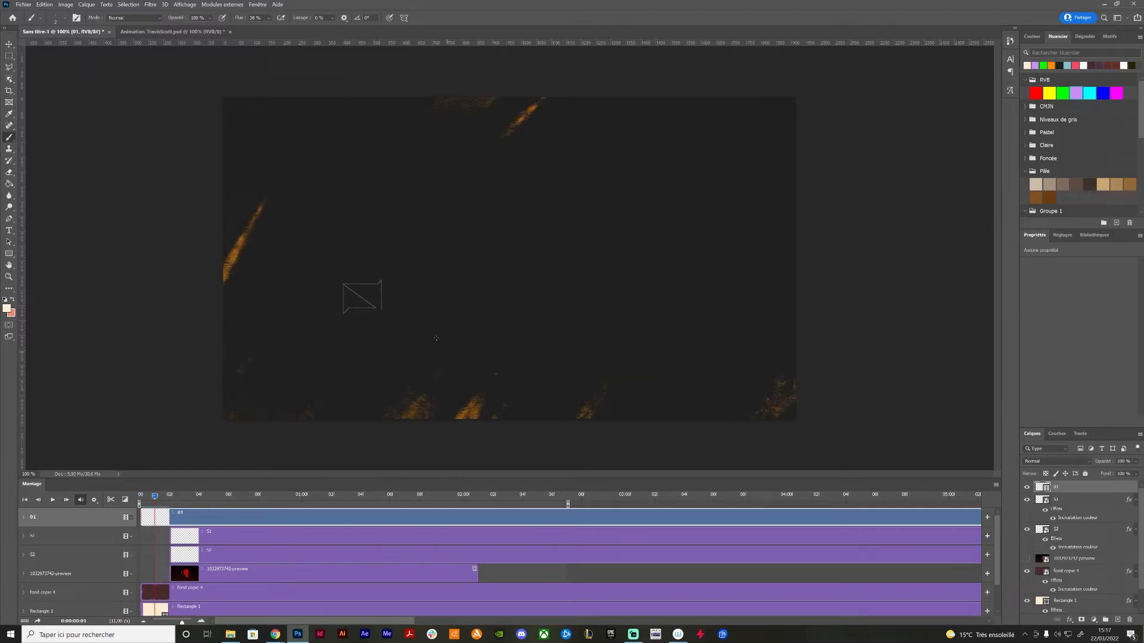
# On the third frame, sketch small thin angular shapes behind the skull
pyautogui.press('Right')
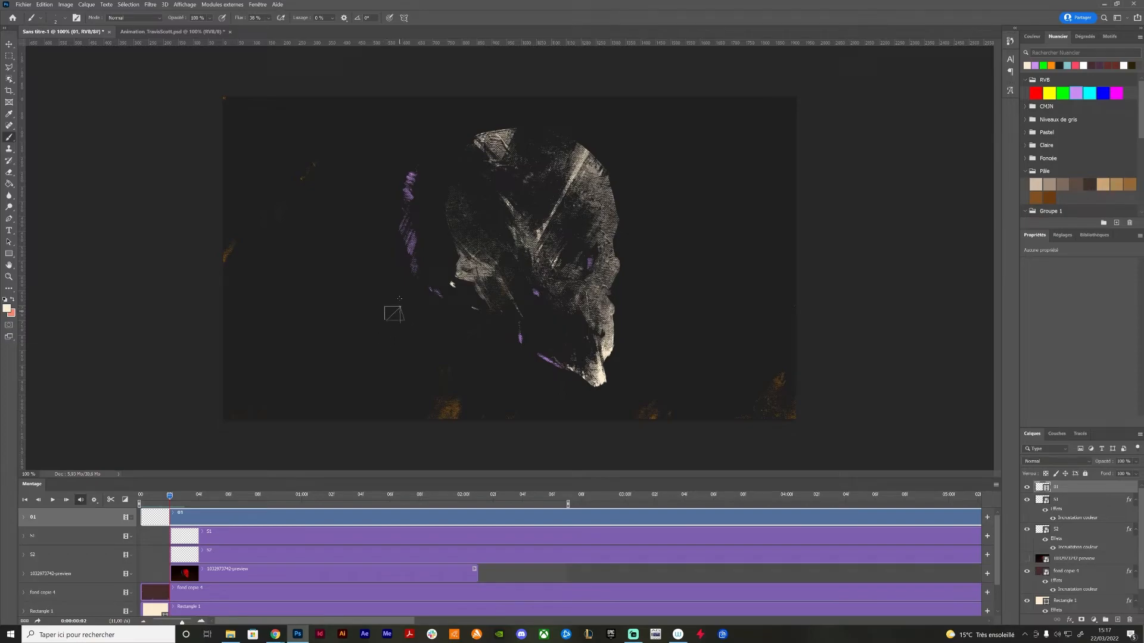
pyautogui.moveTo(403, 235); pyautogui.dragTo(403, 247)
pyautogui.moveTo(403, 234); pyautogui.dragTo(421, 234)
pyautogui.moveTo(422, 235)
pyautogui.mouseDown()
pyautogui.moveTo(400, 248)
pyautogui.moveTo(423, 248)
pyautogui.mouseUp()
pyautogui.moveTo(409, 242); pyautogui.dragTo(439, 281)
pyautogui.keyDown('shift'); pyautogui.click(425, 280); pyautogui.keyUp('shift')
# On the fourth frame, draw small angular marks behind the skull and join them with long straight lines down to the jaw
pyautogui.press('Right')
pyautogui.moveTo(433, 281); pyautogui.dragTo(433, 307)
pyautogui.moveTo(410, 287); pyautogui.dragTo(441, 287)
pyautogui.moveTo(424, 281); pyautogui.dragTo(424, 296)
pyautogui.moveTo(401, 177); pyautogui.dragTo(413, 186)
pyautogui.moveTo(515, 352); pyautogui.dragTo(524, 352)
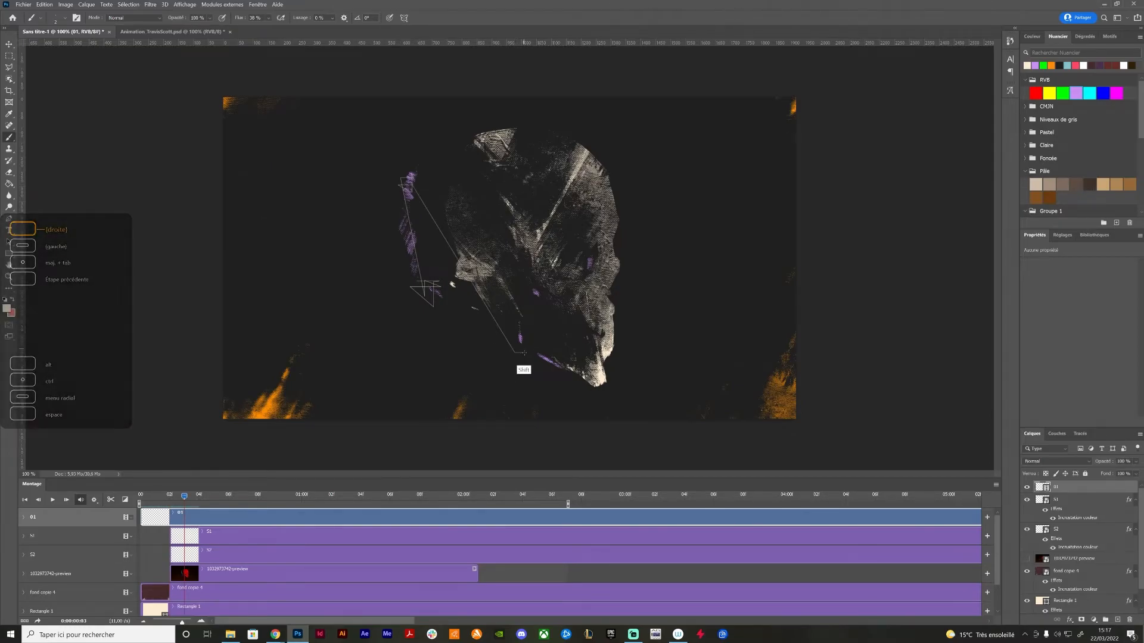
# Continue the thin line work on the next two frames with small open shapes joined by a straight line behind the jaw
pyautogui.press('Right')
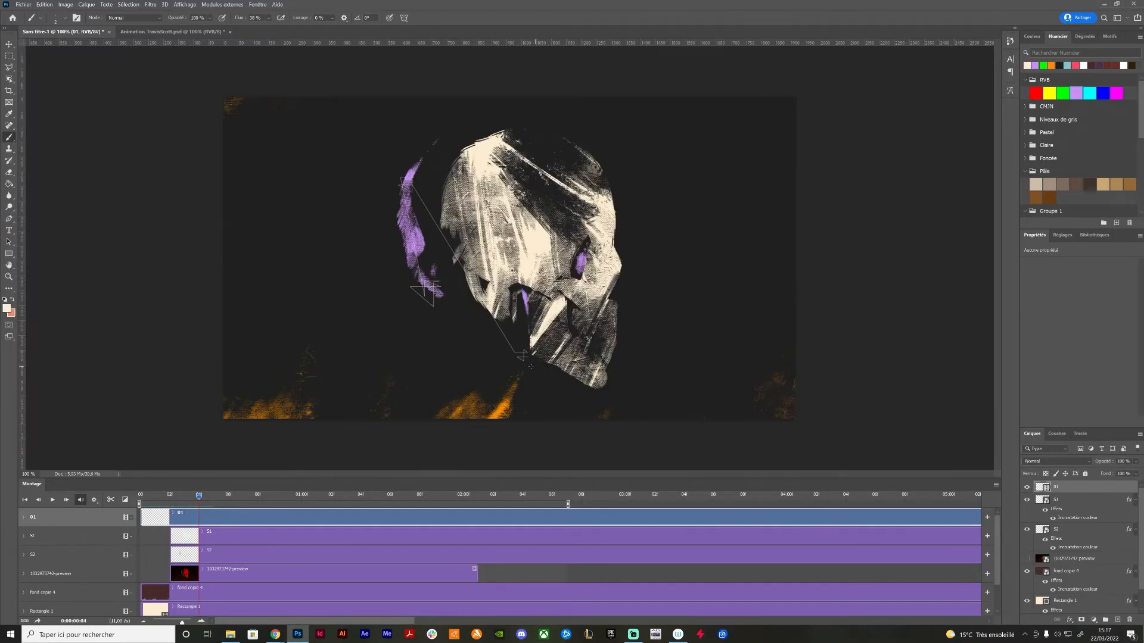
pyautogui.press('Right')
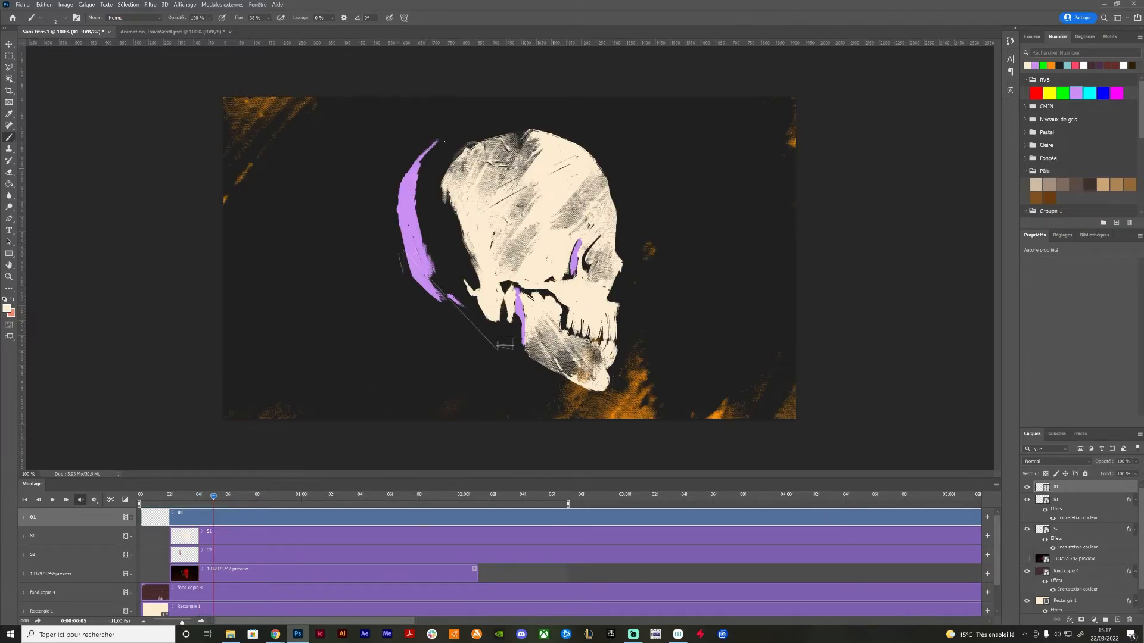
pyautogui.press('shift')
pyautogui.moveTo(661, 296); pyautogui.dragTo(664, 298)
# On the next frame, draw connected thin straight lines in front of the skull's forehead and face
pyautogui.press('Right')
pyautogui.moveTo(648, 201)
pyautogui.mouseDown()
pyautogui.moveTo(651, 370)
pyautogui.moveTo(448, 370)
pyautogui.moveTo(452, 134)
pyautogui.moveTo(625, 125)
pyautogui.mouseUp()
pyautogui.keyDown('shift'); pyautogui.click(653, 144); pyautogui.keyUp('shift')
pyautogui.keyDown('shift'); pyautogui.click(653, 257); pyautogui.keyUp('shift')
pyautogui.keyDown('shift'); pyautogui.click(633, 206); pyautogui.keyUp('shift')
pyautogui.keyDown('shift'); pyautogui.click(658, 206); pyautogui.keyUp('shift')
# Advance one frame and sketch short angular lines in front of the forehead
pyautogui.press('Right')
pyautogui.moveTo(635, 176)
pyautogui.mouseDown()
pyautogui.moveTo(635, 386)
pyautogui.moveTo(646, 377)
pyautogui.moveTo(470, 372)
pyautogui.moveTo(419, 356)
pyautogui.moveTo(435, 137)
pyautogui.moveTo(422, 134)
pyautogui.moveTo(638, 133)
pyautogui.moveTo(625, 140)
pyautogui.moveTo(621, 168)
pyautogui.moveTo(624, 213)
pyautogui.mouseUp()
pyautogui.keyDown('shift'); pyautogui.click(614, 191); pyautogui.keyUp('shift')
pyautogui.moveTo(630, 138)
pyautogui.mouseDown()
pyautogui.moveTo(630, 210)
pyautogui.moveTo(668, 185)
pyautogui.mouseUp()
# On the next frame, draw a zigzag of connected straight segments behind the skull, left of the jaw
pyautogui.press('Right')
pyautogui.moveTo(375, 265)
pyautogui.mouseDown()
pyautogui.moveTo(374, 339)
pyautogui.moveTo(357, 329)
pyautogui.mouseUp()
pyautogui.moveTo(348, 299); pyautogui.dragTo(413, 293)
pyautogui.moveTo(395, 266)
pyautogui.mouseDown()
pyautogui.moveTo(395, 331)
pyautogui.moveTo(417, 326)
pyautogui.mouseUp()
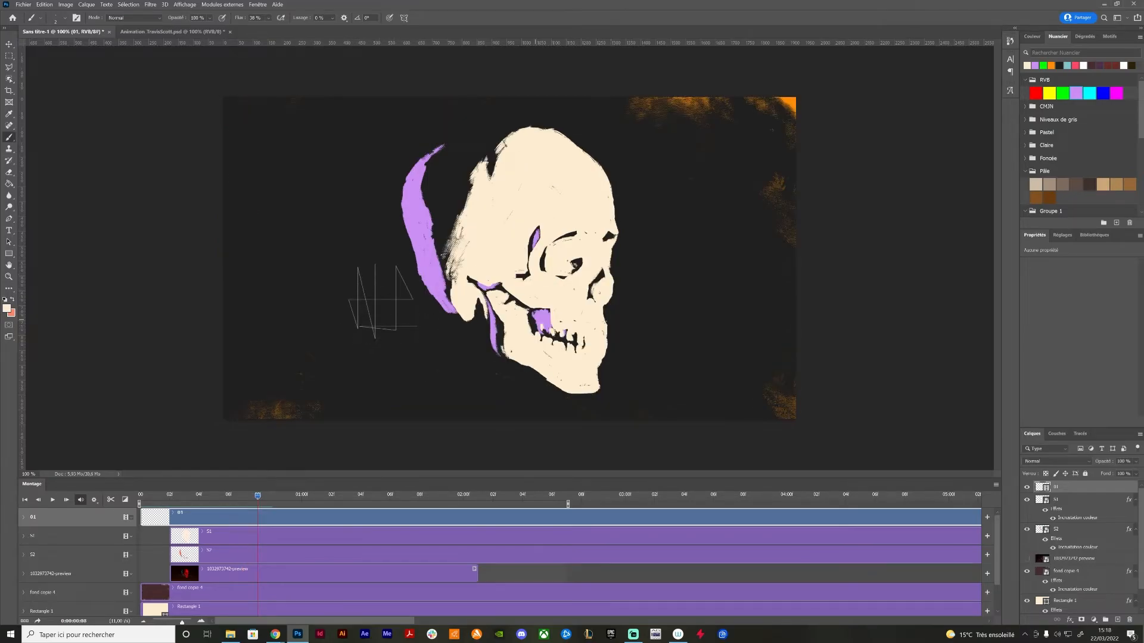
# Draw long thin straight lines forming a tall rectangular frame around the skull's face
pyautogui.moveTo(635, 295); pyautogui.dragTo(636, 324)
pyautogui.moveTo(638, 335); pyautogui.dragTo(637, 136)
pyautogui.moveTo(636, 139)
pyautogui.mouseDown()
pyautogui.moveTo(543, 152)
pyautogui.moveTo(495, 142)
pyautogui.mouseUp()
pyautogui.moveTo(499, 146); pyautogui.dragTo(499, 356)
pyautogui.moveTo(490, 364); pyautogui.dragTo(645, 353)
pyautogui.moveTo(641, 352); pyautogui.dragTo(640, 274)
# On the next frame, draw thin framing lines around the jaw and a small scribble in the empty area before the face
pyautogui.press('Right')
pyautogui.moveTo(630, 354)
pyautogui.mouseDown()
pyautogui.moveTo(633, 205)
pyautogui.moveTo(500, 229)
pyautogui.moveTo(482, 349)
pyautogui.moveTo(526, 376)
pyautogui.moveTo(633, 372)
pyautogui.moveTo(632, 292)
pyautogui.mouseUp()
pyautogui.moveTo(629, 328)
pyautogui.mouseDown()
pyautogui.moveTo(649, 325)
pyautogui.moveTo(650, 339)
pyautogui.mouseUp()
pyautogui.moveTo(630, 337); pyautogui.dragTo(637, 327)
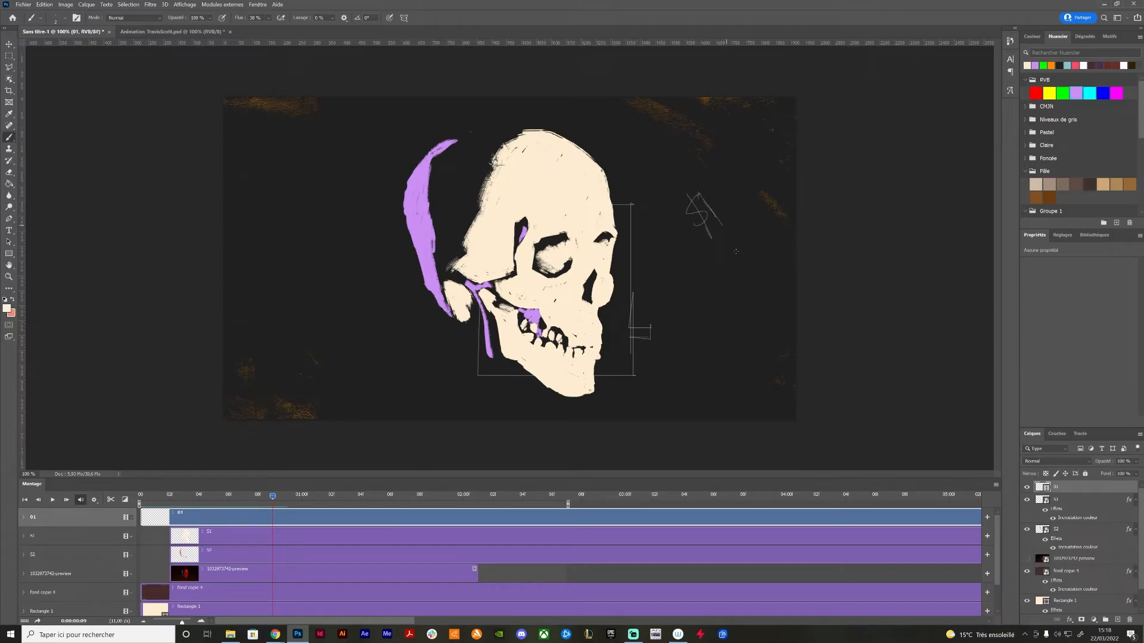
pyautogui.moveTo(706, 275); pyautogui.dragTo(700, 286)
# Draw short thin diagonal strokes left of the skull on each of the next three frames
pyautogui.press('Right')
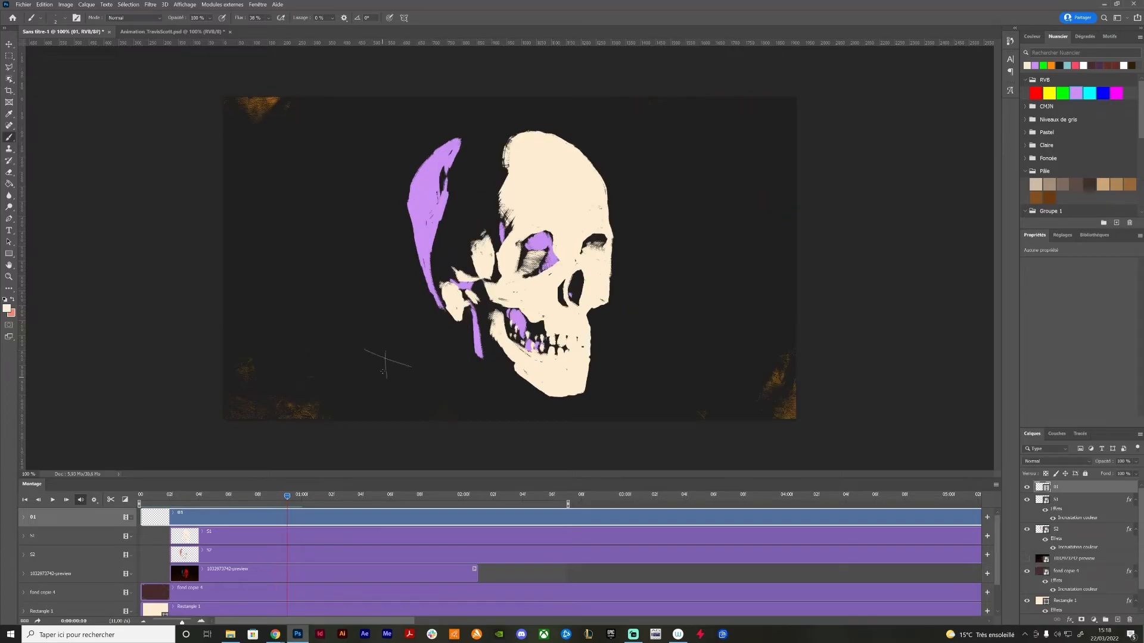
pyautogui.moveTo(301, 311); pyautogui.dragTo(343, 335)
pyautogui.press('Right')
pyautogui.moveTo(302, 271); pyautogui.dragTo(324, 283)
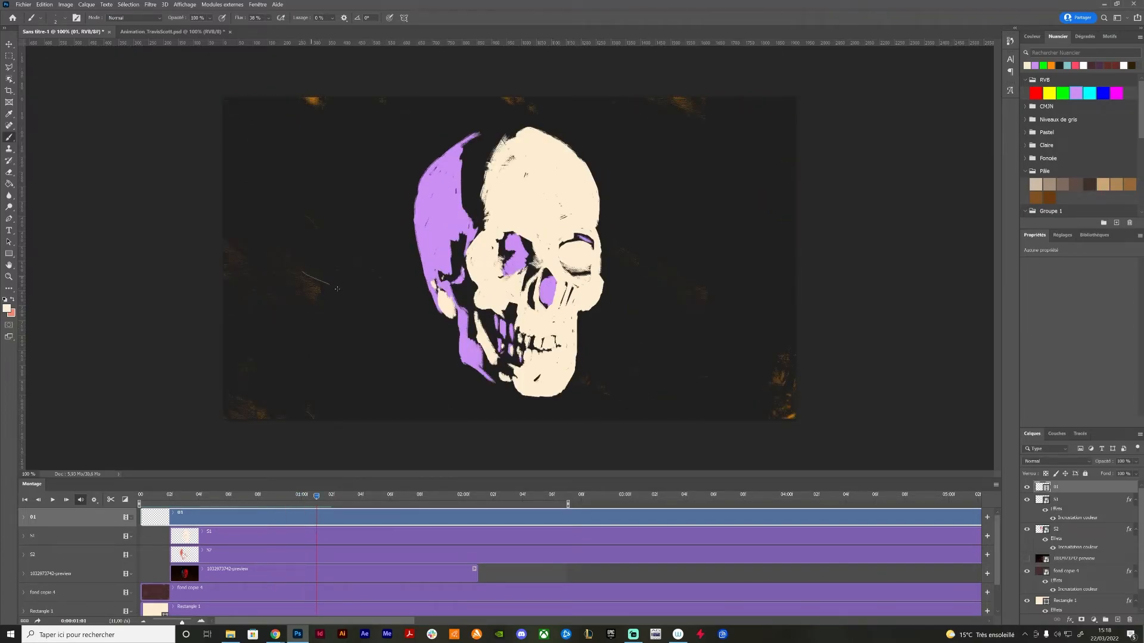
pyautogui.press('Right')
pyautogui.moveTo(311, 169); pyautogui.dragTo(333, 180)
# Across the following frames, draw long thin lines forming wide rectangular frames around the middle of the skull
pyautogui.press('Right')
pyautogui.moveTo(627, 191)
pyautogui.mouseDown()
pyautogui.moveTo(627, 239)
pyautogui.moveTo(389, 191)
pyautogui.moveTo(387, 289)
pyautogui.mouseUp()
pyautogui.moveTo(386, 279)
pyautogui.mouseDown()
pyautogui.moveTo(651, 264)
pyautogui.moveTo(635, 265)
pyautogui.moveTo(630, 195)
pyautogui.mouseUp()
pyautogui.press('Right')
pyautogui.press('Right')
pyautogui.press('Right')
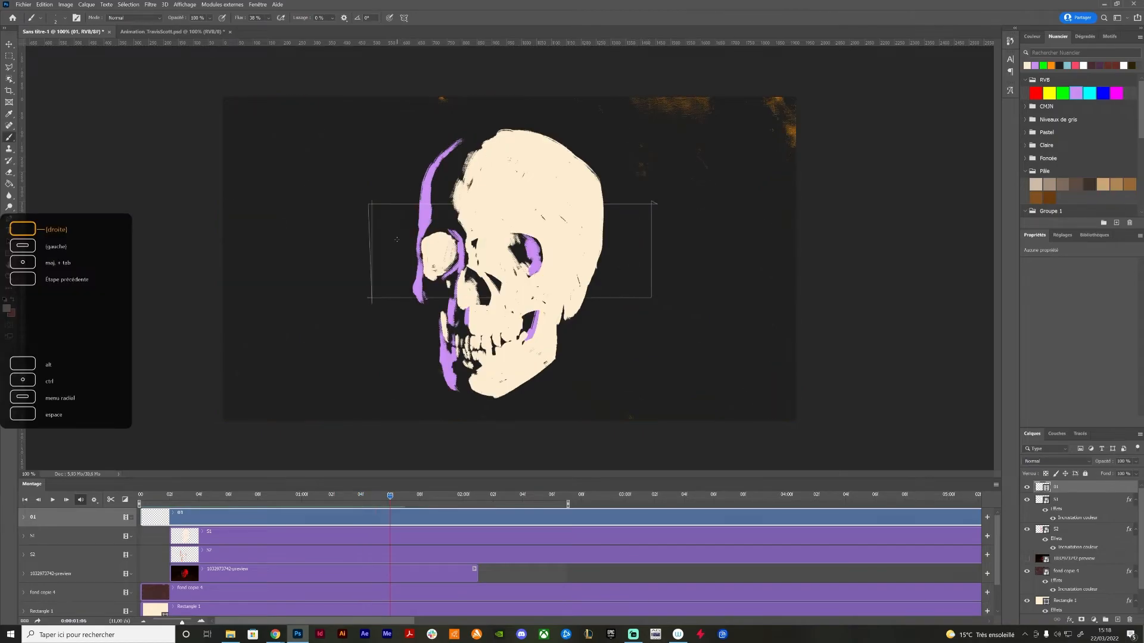
pyautogui.moveTo(372, 294); pyautogui.dragTo(365, 205)
pyautogui.moveTo(617, 208)
pyautogui.mouseDown()
pyautogui.moveTo(613, 294)
pyautogui.moveTo(490, 296)
pyautogui.moveTo(371, 275)
pyautogui.moveTo(396, 278)
pyautogui.moveTo(381, 271)
pyautogui.moveTo(378, 348)
pyautogui.mouseUp()
# Sketch a small cluster of connected straight segments left of the jaw
pyautogui.moveTo(372, 314)
pyautogui.mouseDown()
pyautogui.moveTo(608, 315)
pyautogui.moveTo(608, 326)
pyautogui.moveTo(605, 355)
pyautogui.moveTo(359, 338)
pyautogui.mouseUp()
pyautogui.moveTo(373, 294); pyautogui.dragTo(373, 329)
pyautogui.moveTo(373, 293)
pyautogui.mouseDown()
pyautogui.moveTo(370, 325)
pyautogui.moveTo(395, 338)
pyautogui.mouseUp()
pyautogui.moveTo(369, 327)
pyautogui.mouseDown()
pyautogui.moveTo(396, 326)
pyautogui.moveTo(386, 326)
pyautogui.mouseUp()
# On the next two frames, draw a small open box and a thin angled line behind the skull
pyautogui.press('Right')
pyautogui.moveTo(583, 295); pyautogui.dragTo(584, 315)
pyautogui.moveTo(578, 293)
pyautogui.mouseDown()
pyautogui.moveTo(605, 293)
pyautogui.moveTo(629, 293)
pyautogui.mouseUp()
pyautogui.moveTo(623, 286)
pyautogui.mouseDown()
pyautogui.moveTo(574, 328)
pyautogui.moveTo(631, 328)
pyautogui.mouseUp()
pyautogui.press('Right')
pyautogui.moveTo(659, 264)
pyautogui.mouseDown()
pyautogui.moveTo(652, 143)
pyautogui.moveTo(358, 175)
pyautogui.moveTo(349, 336)
pyautogui.moveTo(638, 323)
pyautogui.moveTo(641, 188)
pyautogui.moveTo(641, 323)
pyautogui.mouseUp()
# Continue through the hatched skull frame, drawing large thin rectangular frames around the cranium and face
pyautogui.press('Right')
pyautogui.moveTo(376, 188)
pyautogui.mouseDown()
pyautogui.moveTo(376, 349)
pyautogui.moveTo(631, 184)
pyautogui.moveTo(646, 332)
pyautogui.moveTo(369, 331)
pyautogui.moveTo(374, 171)
pyautogui.moveTo(365, 162)
pyautogui.mouseUp()
pyautogui.moveTo(360, 172); pyautogui.dragTo(643, 172)
pyautogui.moveTo(644, 173)
pyautogui.mouseDown()
pyautogui.moveTo(644, 338)
pyautogui.moveTo(617, 339)
pyautogui.moveTo(360, 318)
pyautogui.moveTo(357, 170)
pyautogui.moveTo(360, 321)
pyautogui.moveTo(369, 293)
pyautogui.moveTo(402, 304)
pyautogui.moveTo(360, 194)
pyautogui.moveTo(581, 175)
pyautogui.moveTo(687, 181)
pyautogui.moveTo(668, 321)
pyautogui.moveTo(418, 330)
pyautogui.moveTo(383, 318)
pyautogui.moveTo(370, 302)
pyautogui.moveTo(374, 200)
pyautogui.moveTo(367, 338)
pyautogui.mouseUp()
pyautogui.press('Right')
pyautogui.press('Right')
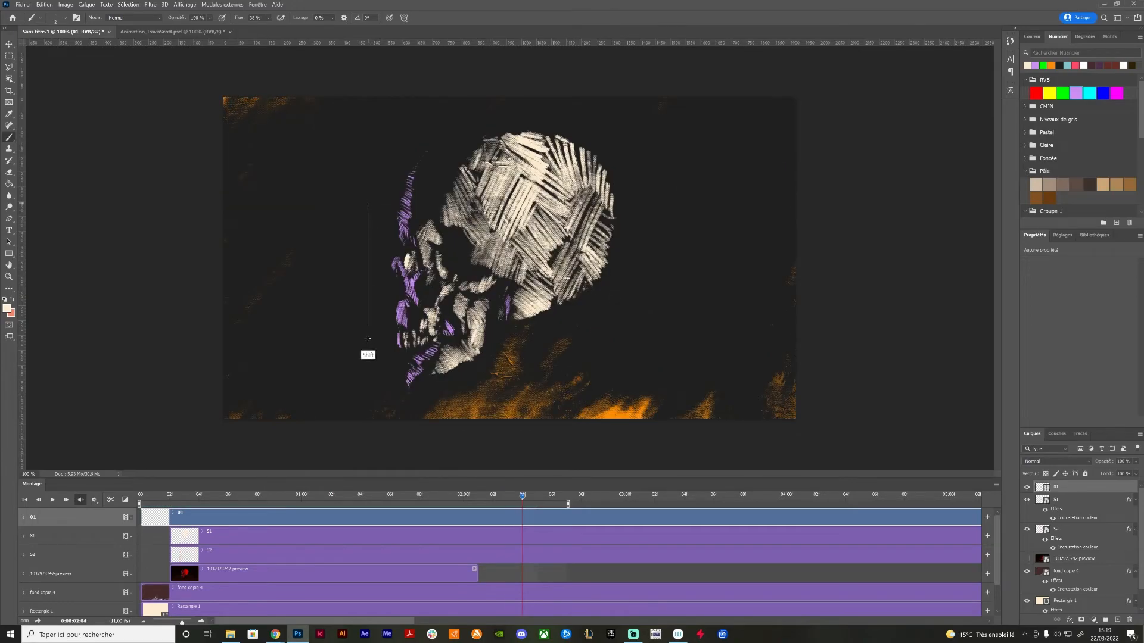
pyautogui.moveTo(360, 181)
pyautogui.mouseDown()
pyautogui.moveTo(666, 194)
pyautogui.moveTo(666, 316)
pyautogui.moveTo(352, 322)
pyautogui.mouseUp()
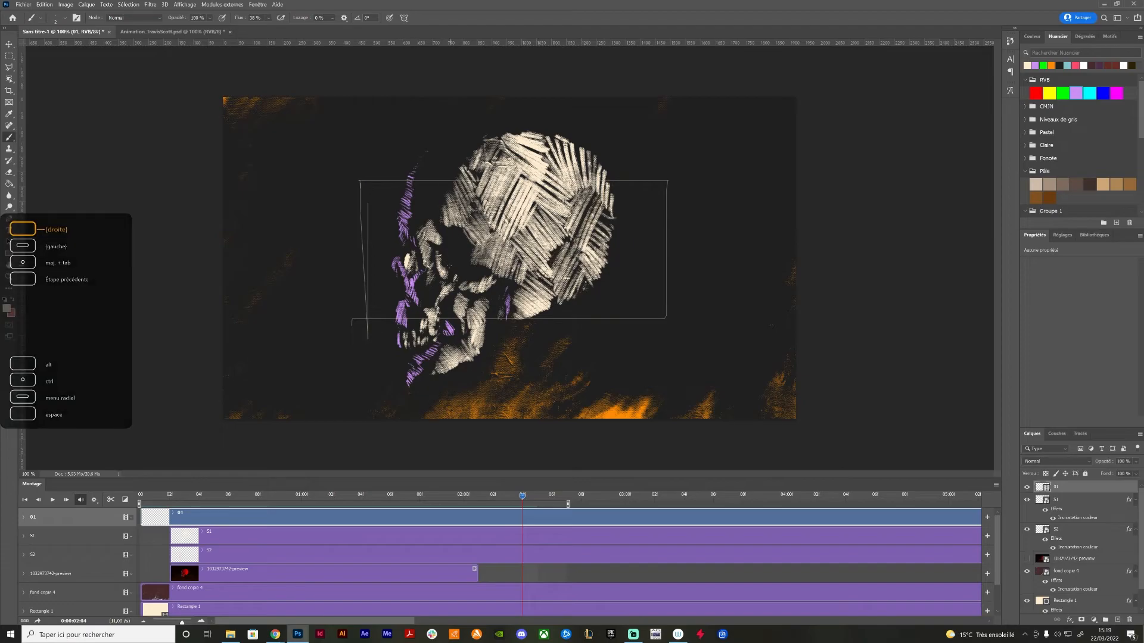
# On the three frames that follow, draw progressively smaller thin rectangles around the centre of the canvas
pyautogui.press('Right')
pyautogui.moveTo(382, 209)
pyautogui.mouseDown()
pyautogui.moveTo(384, 288)
pyautogui.moveTo(556, 206)
pyautogui.moveTo(634, 211)
pyautogui.moveTo(638, 298)
pyautogui.mouseUp()
pyautogui.moveTo(638, 299); pyautogui.dragTo(383, 291)
pyautogui.press('Right')
pyautogui.moveTo(469, 237)
pyautogui.mouseDown()
pyautogui.moveTo(469, 286)
pyautogui.moveTo(581, 244)
pyautogui.moveTo(582, 292)
pyautogui.mouseUp()
pyautogui.moveTo(582, 293)
pyautogui.mouseDown()
pyautogui.moveTo(444, 286)
pyautogui.moveTo(483, 289)
pyautogui.moveTo(484, 261)
pyautogui.moveTo(547, 263)
pyautogui.moveTo(545, 291)
pyautogui.mouseUp()
pyautogui.press('Right')
pyautogui.moveTo(545, 290); pyautogui.dragTo(479, 290)
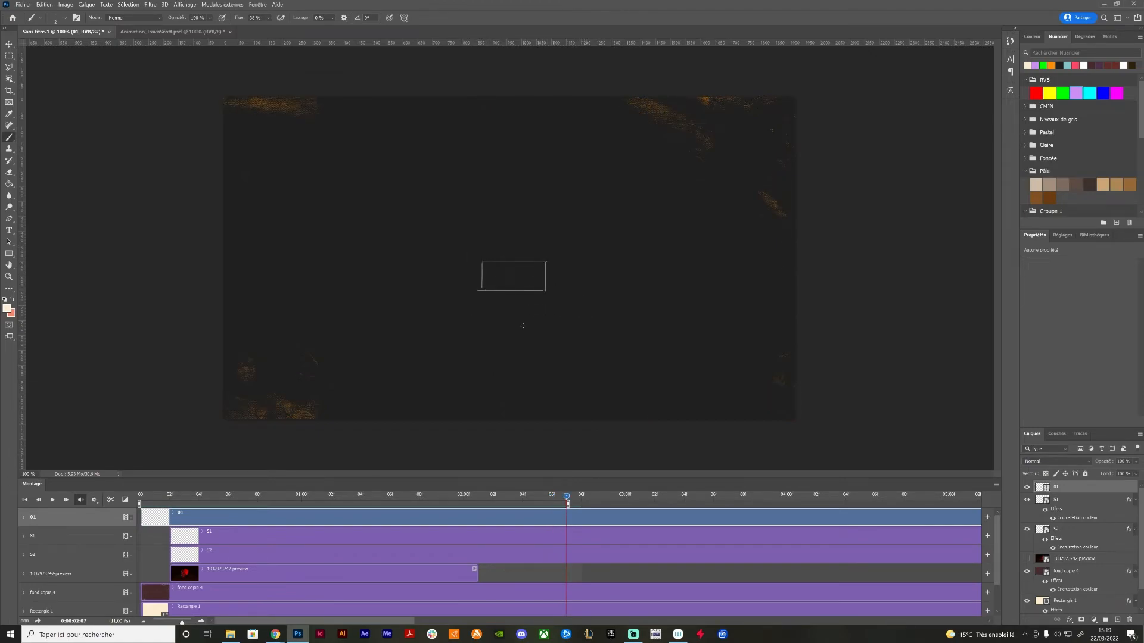
# Play the finished skull animation back from the first frame
pyautogui.press('Right')
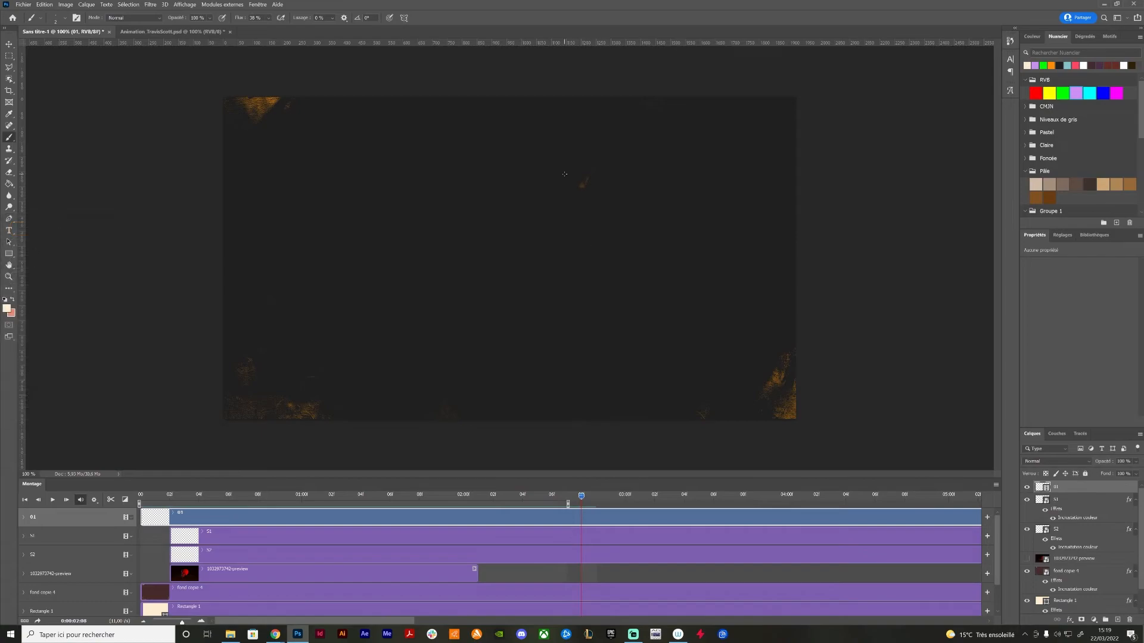
pyautogui.click(139, 502)
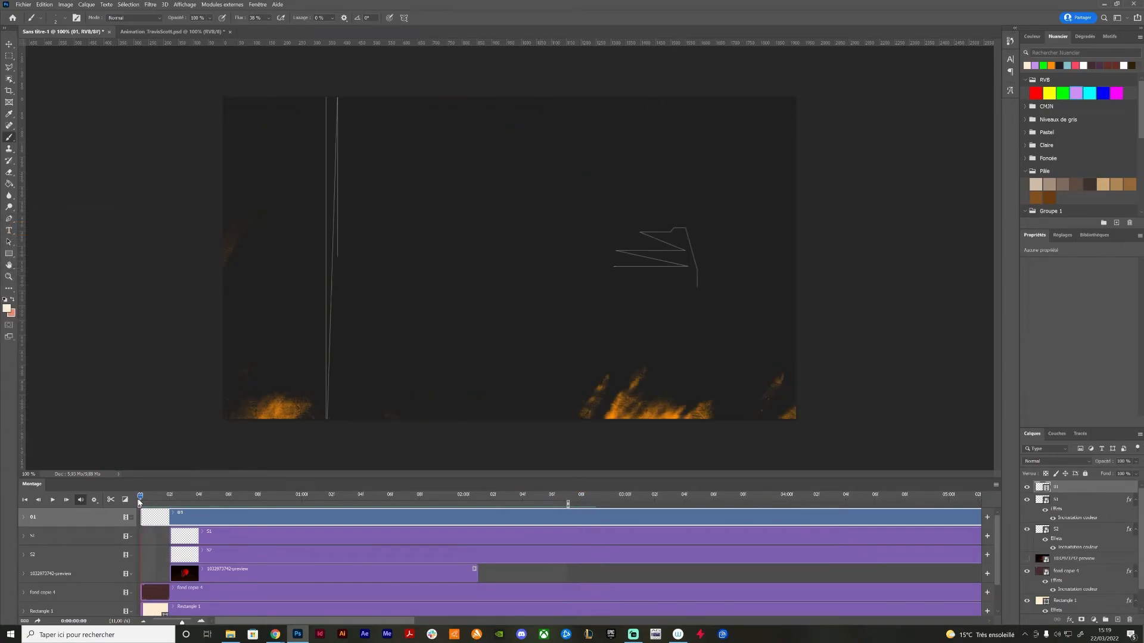
pyautogui.hotkey('ctrl', '-')
pyautogui.press('space')
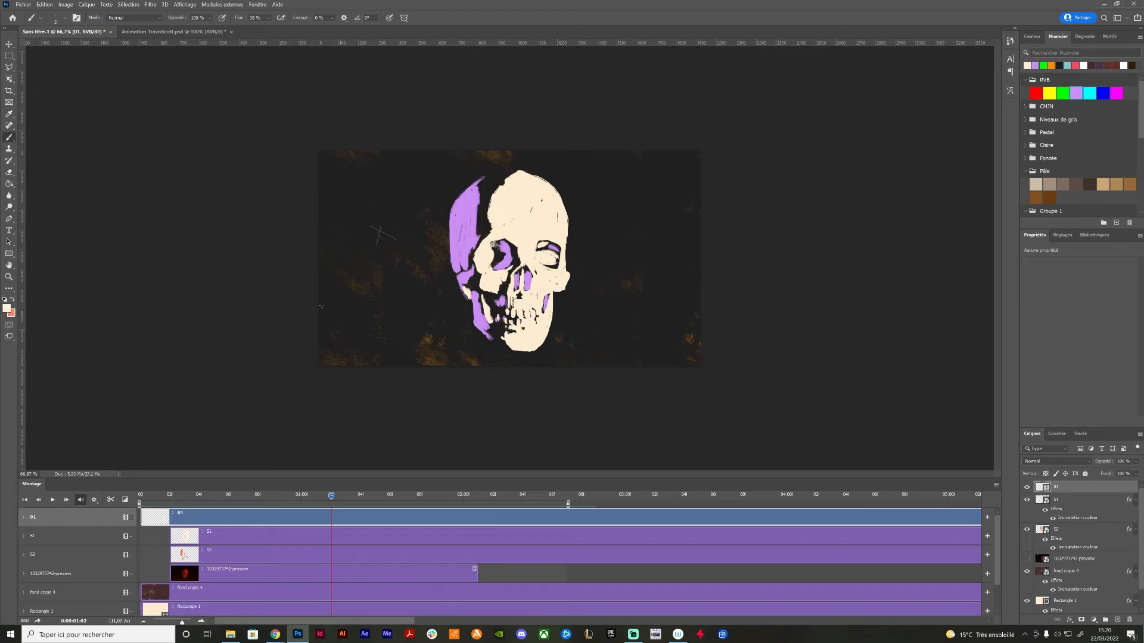
# Start a video render of the animation and name the output file Tuto.mp4
pyautogui.click(27, 6)
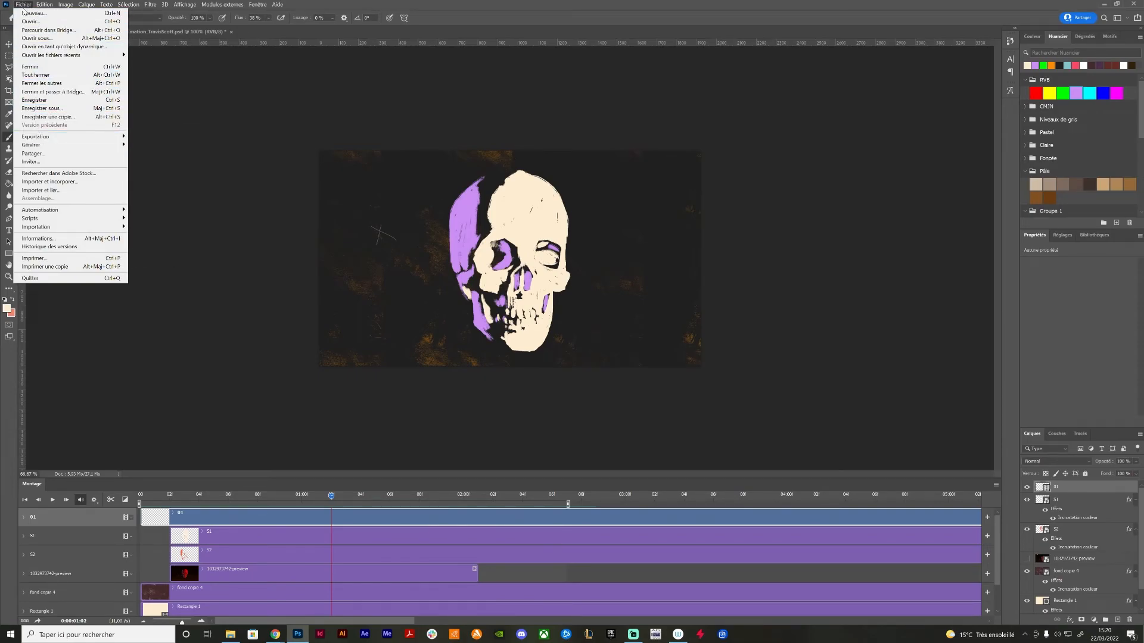
pyautogui.moveTo(49, 137)
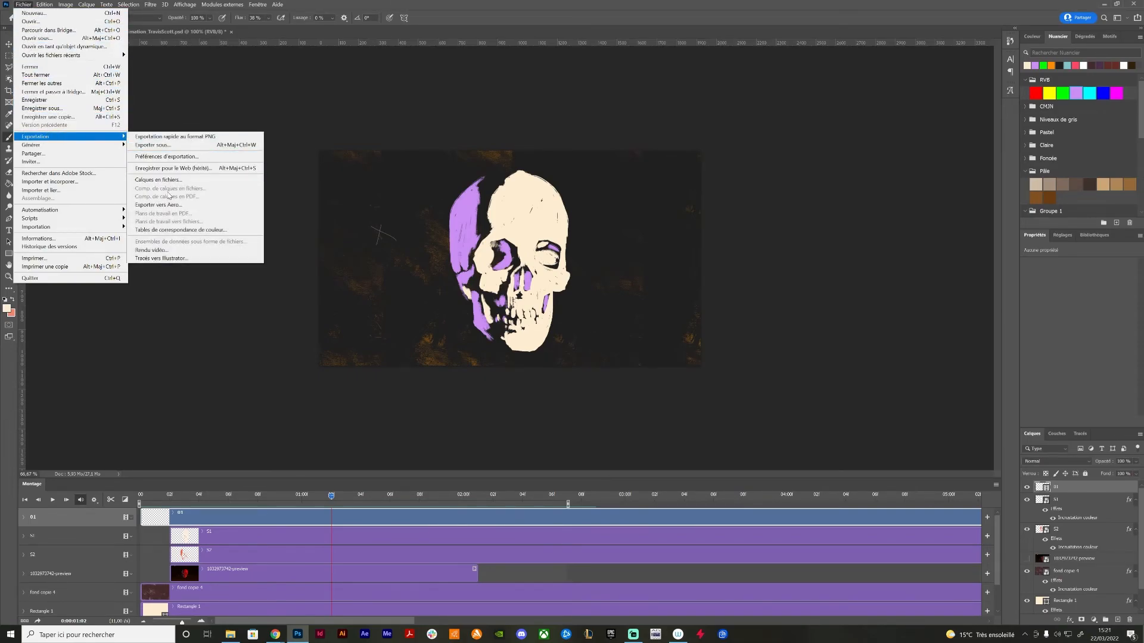
pyautogui.click(152, 250)
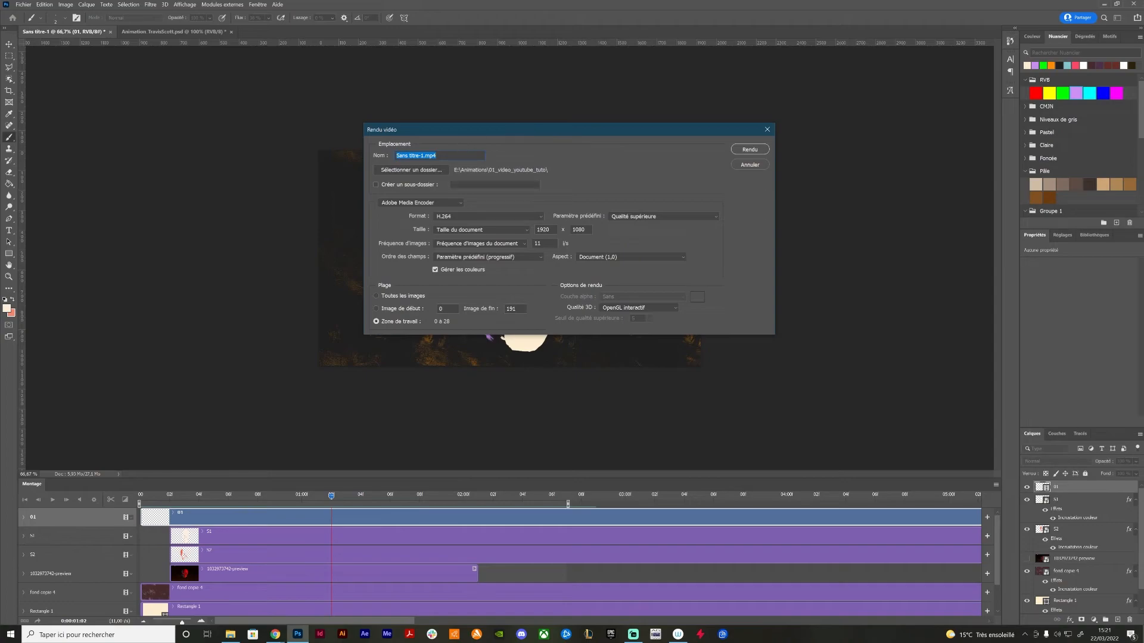
pyautogui.write('T')
# Render the work area with Adobe Media Encoder in H.264 format, using the Qualité supérieure preset at document size
pyautogui.click(493, 219)
pyautogui.click(450, 237)
pyautogui.click(506, 219)
pyautogui.click(470, 224)
pyautogui.click(635, 218)
pyautogui.click(635, 194)
pyautogui.click(630, 220)
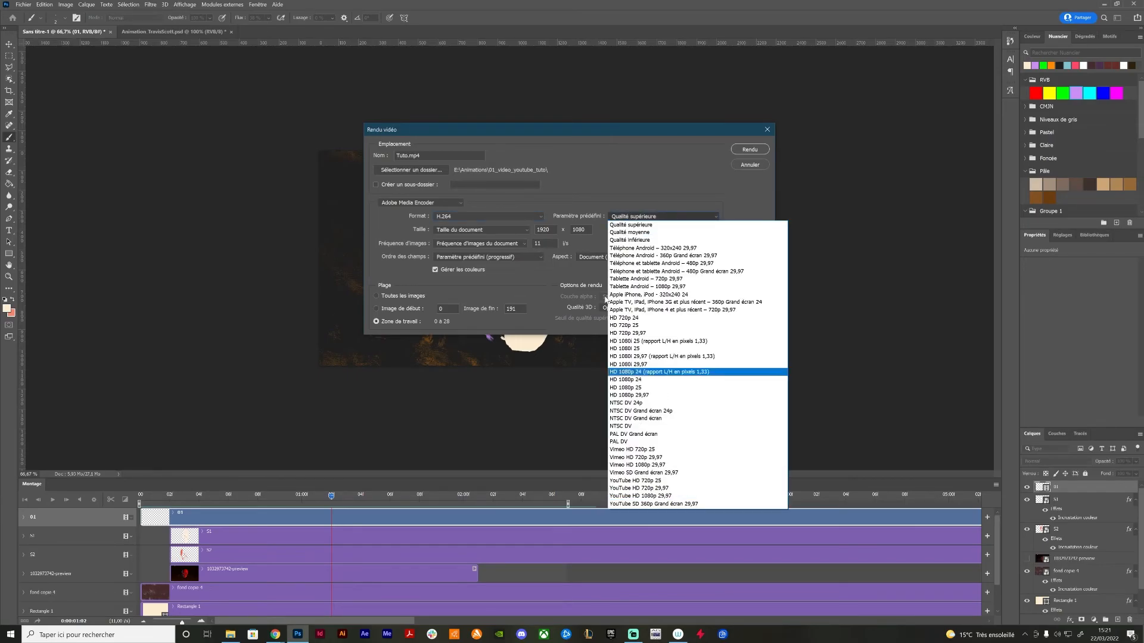
pyautogui.click(627, 201)
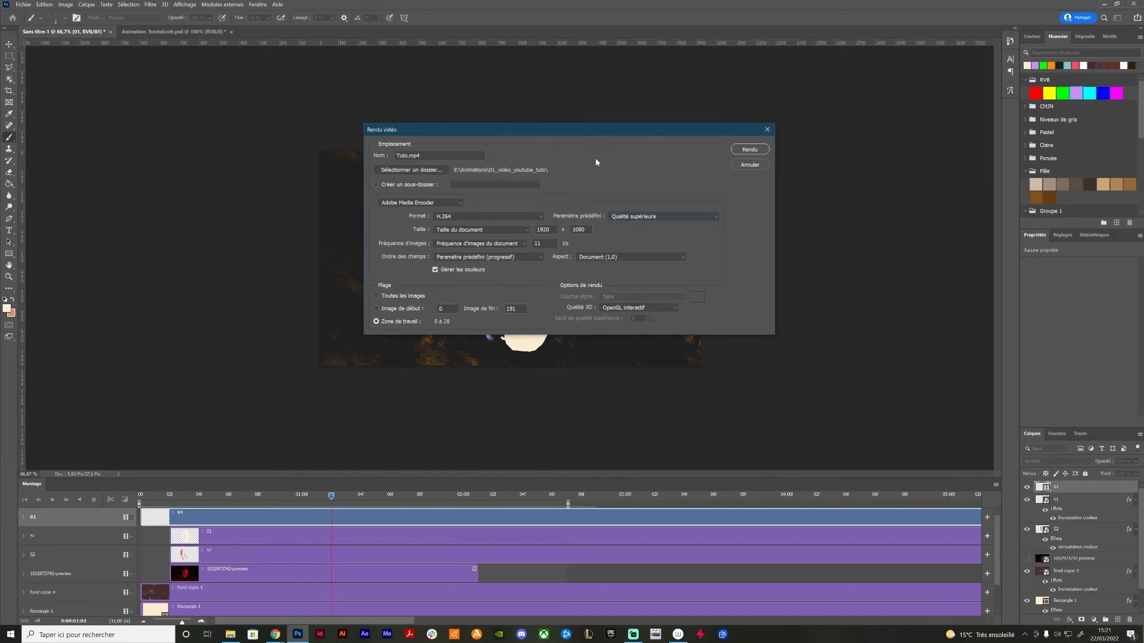
pyautogui.click(749, 149)
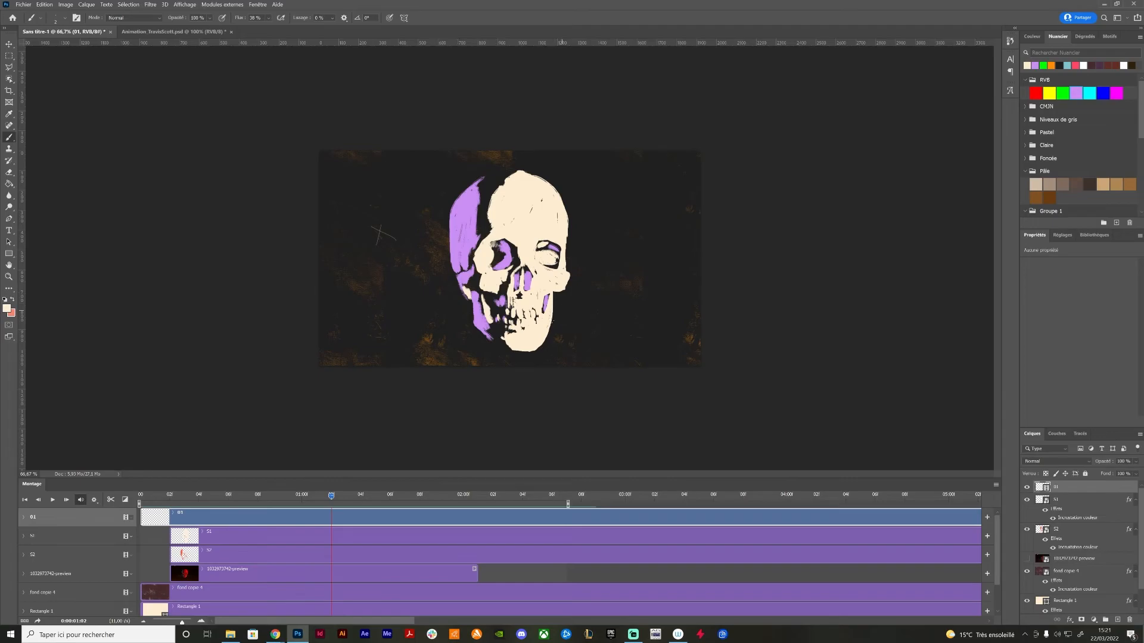
# Switch to File Explorer, play the rendered Tuto video from the Support folder, and close both the player and the folder
pyautogui.click(230, 634)
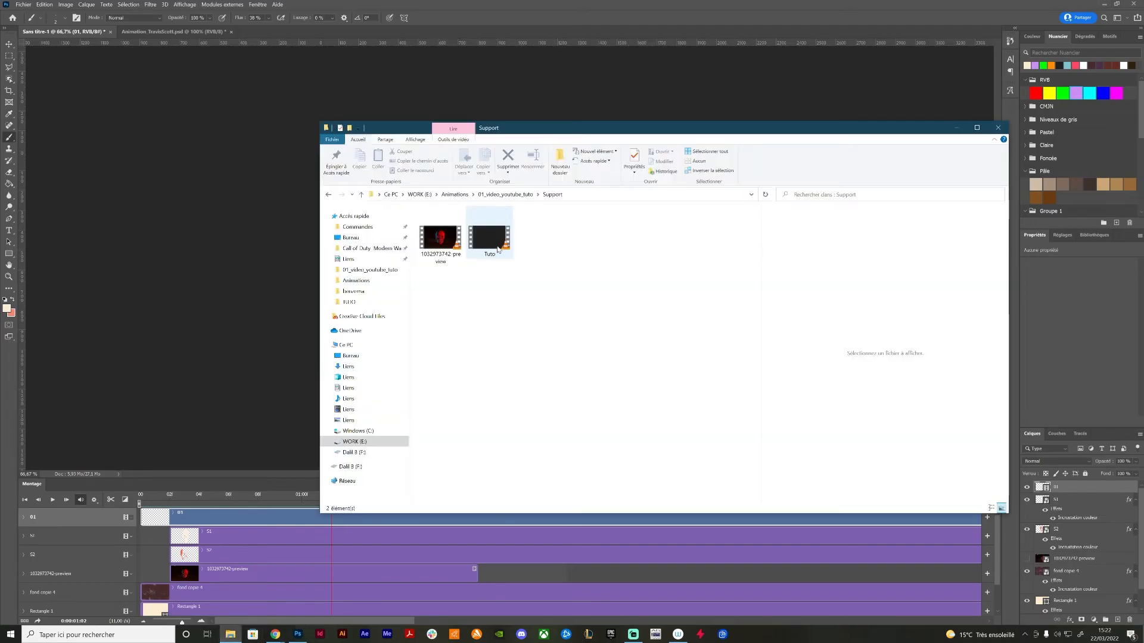
pyautogui.doubleClick(489, 238)
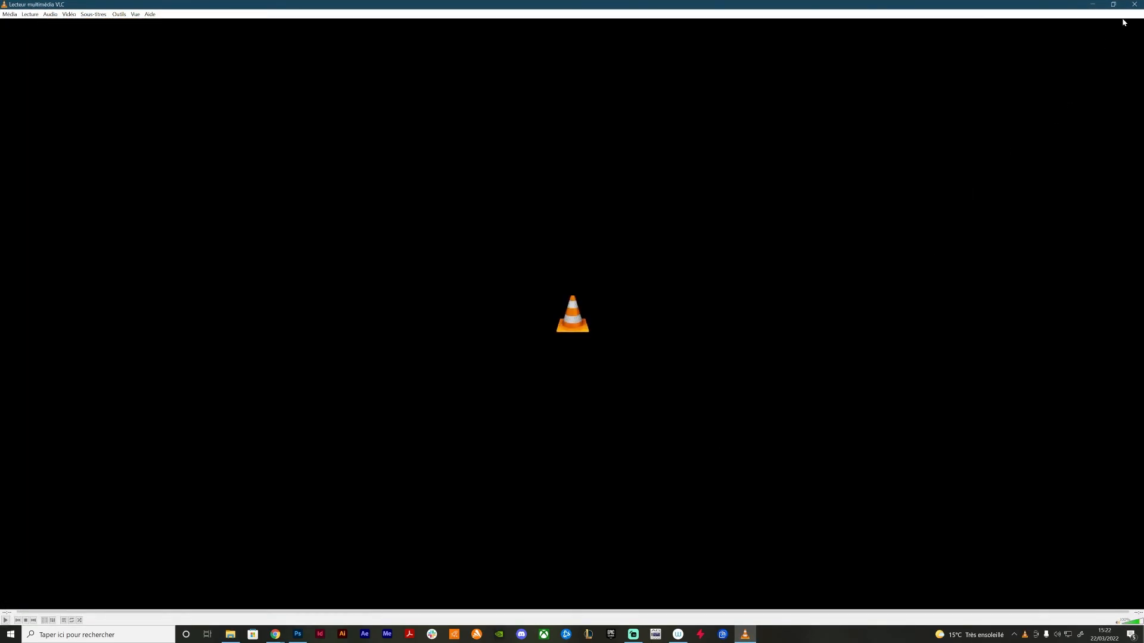
pyautogui.click(1135, 6)
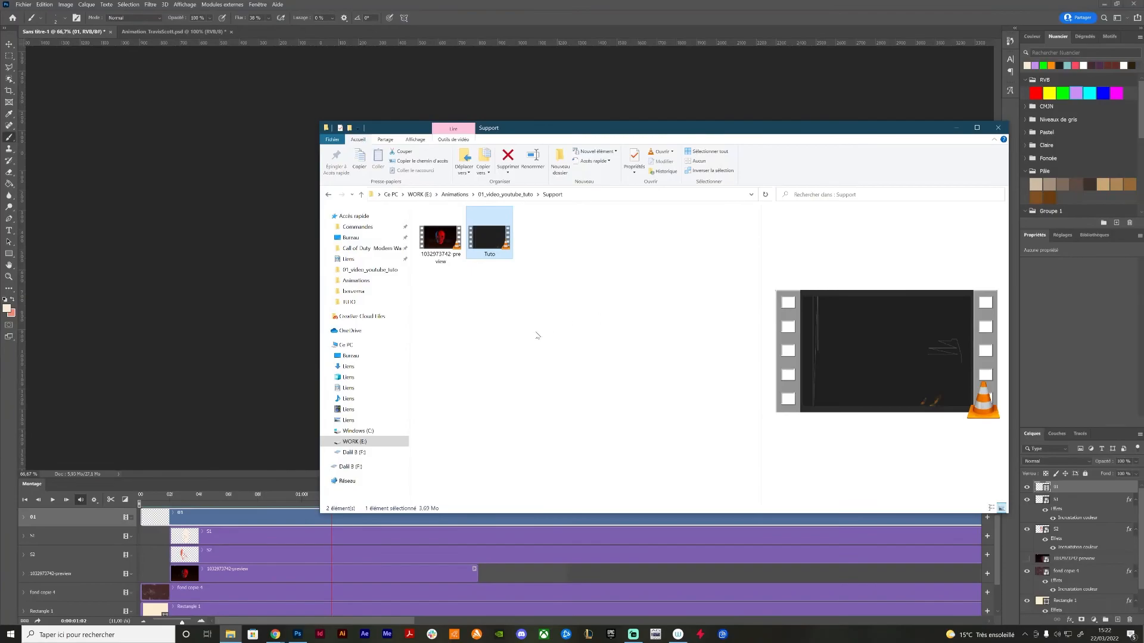
pyautogui.click(999, 128)
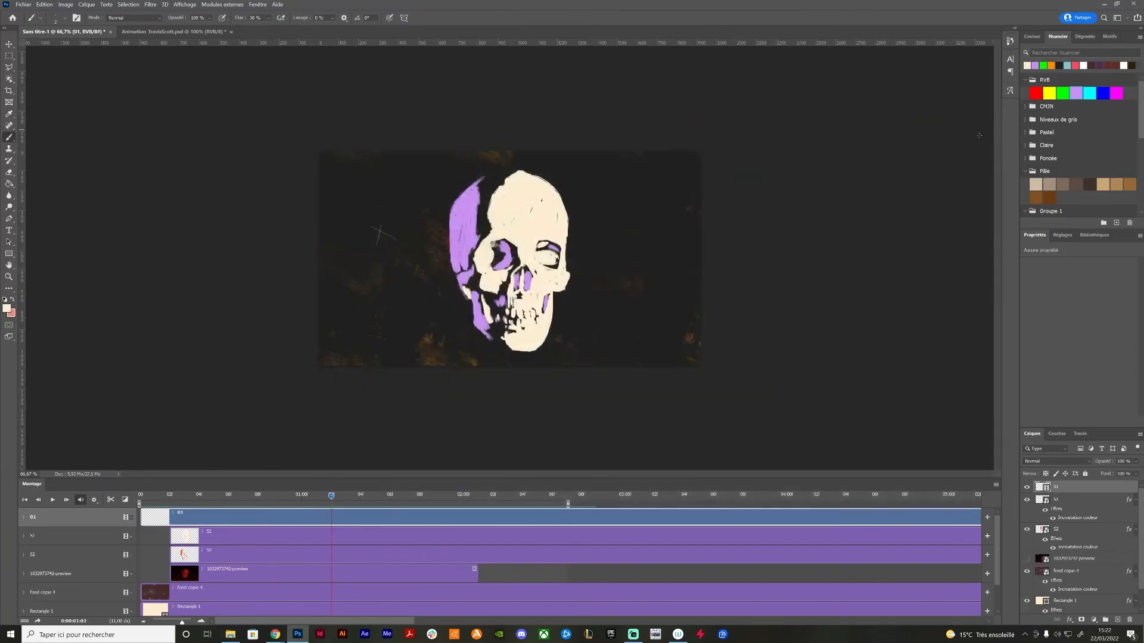